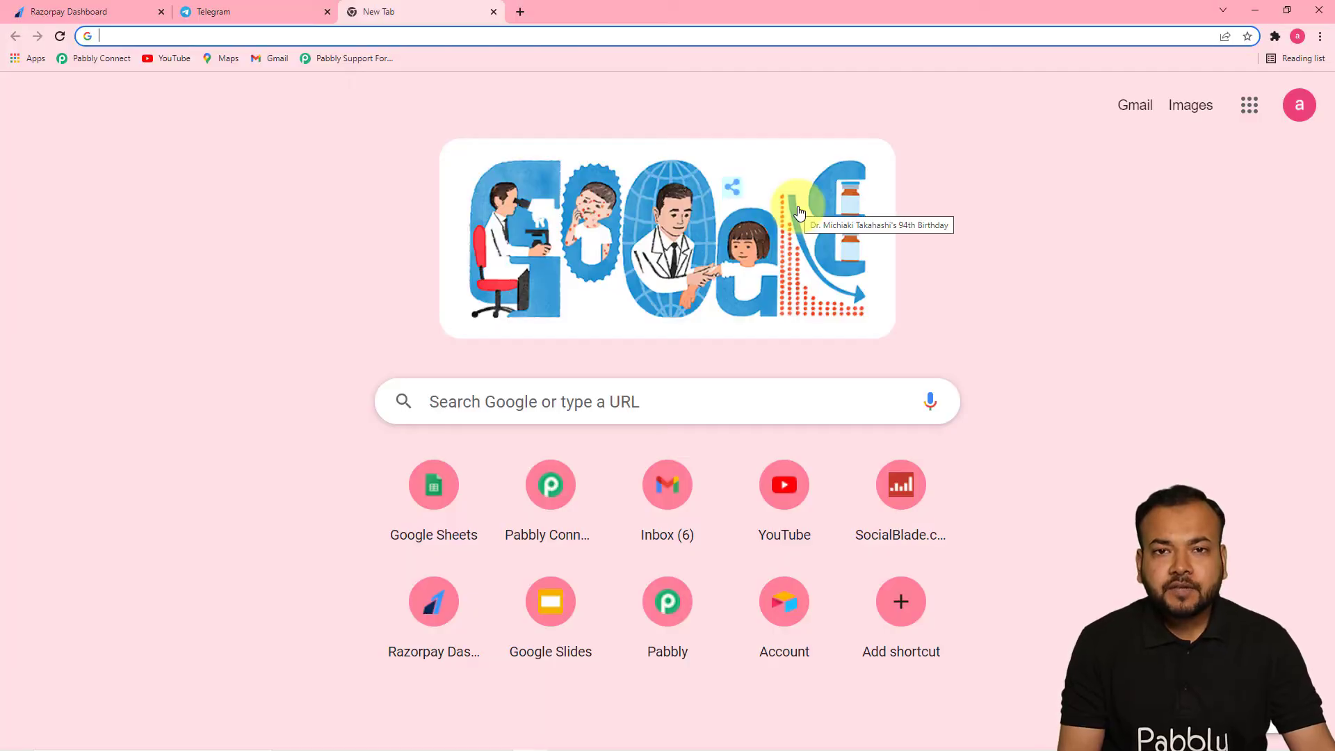
# Open Pabbly Connect and create a workflow named "On Recieving Payment Via Razorpay Send Message on Telegram".
pyautogui.click(106, 60)
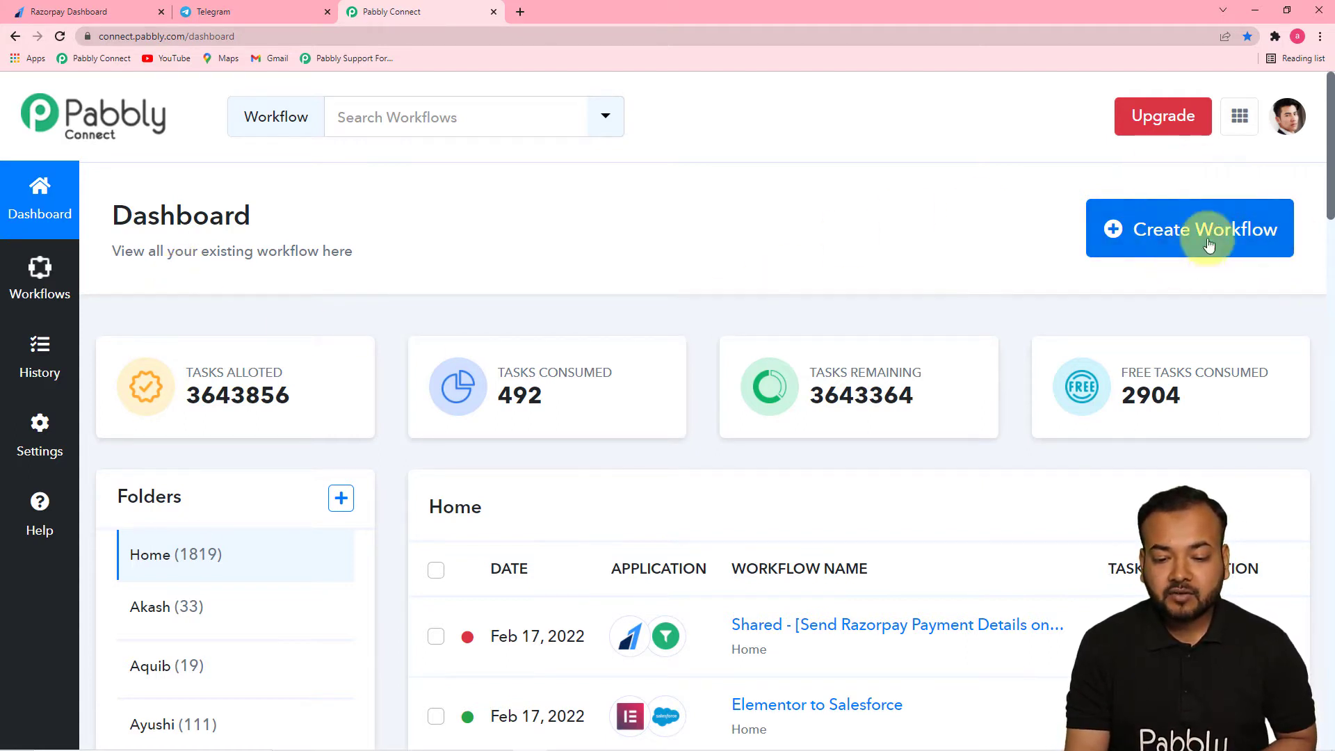
pyautogui.click(1185, 241)
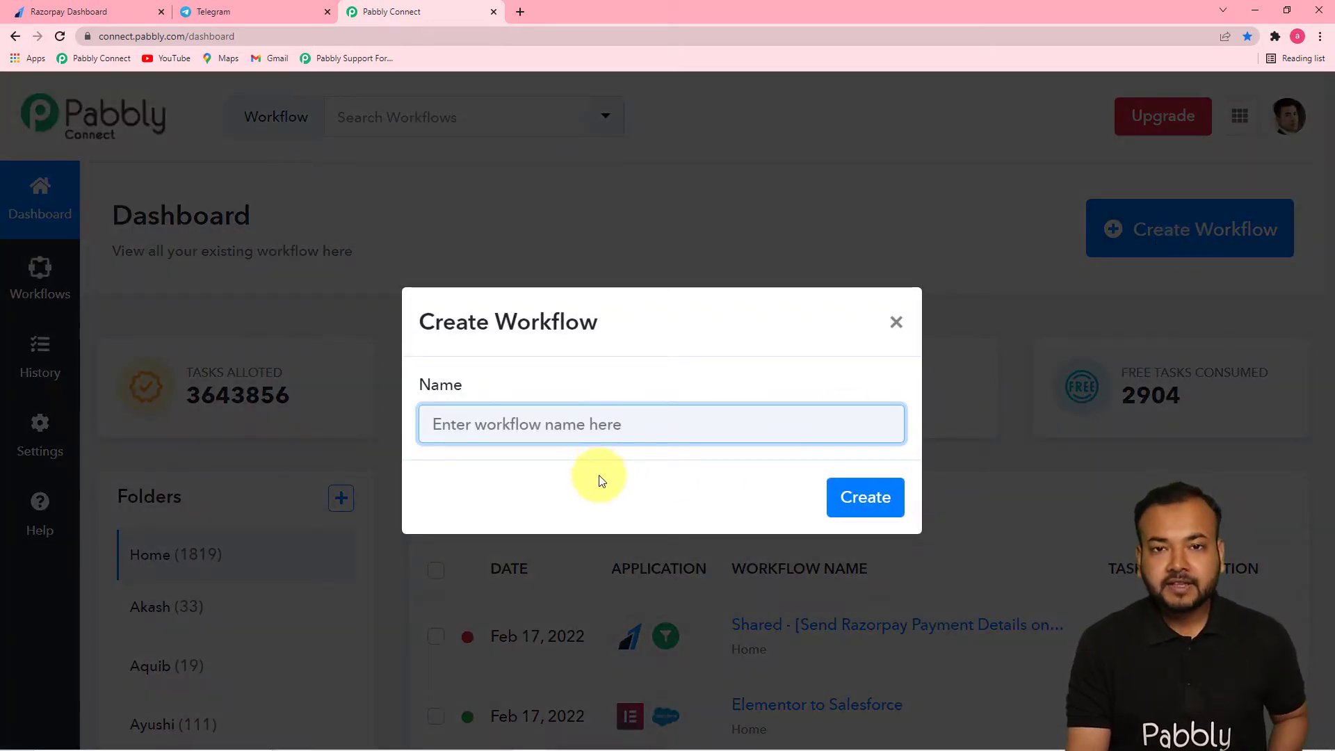
pyautogui.write('On Recieving Payment Via Razorpay Send Message on Telegram')
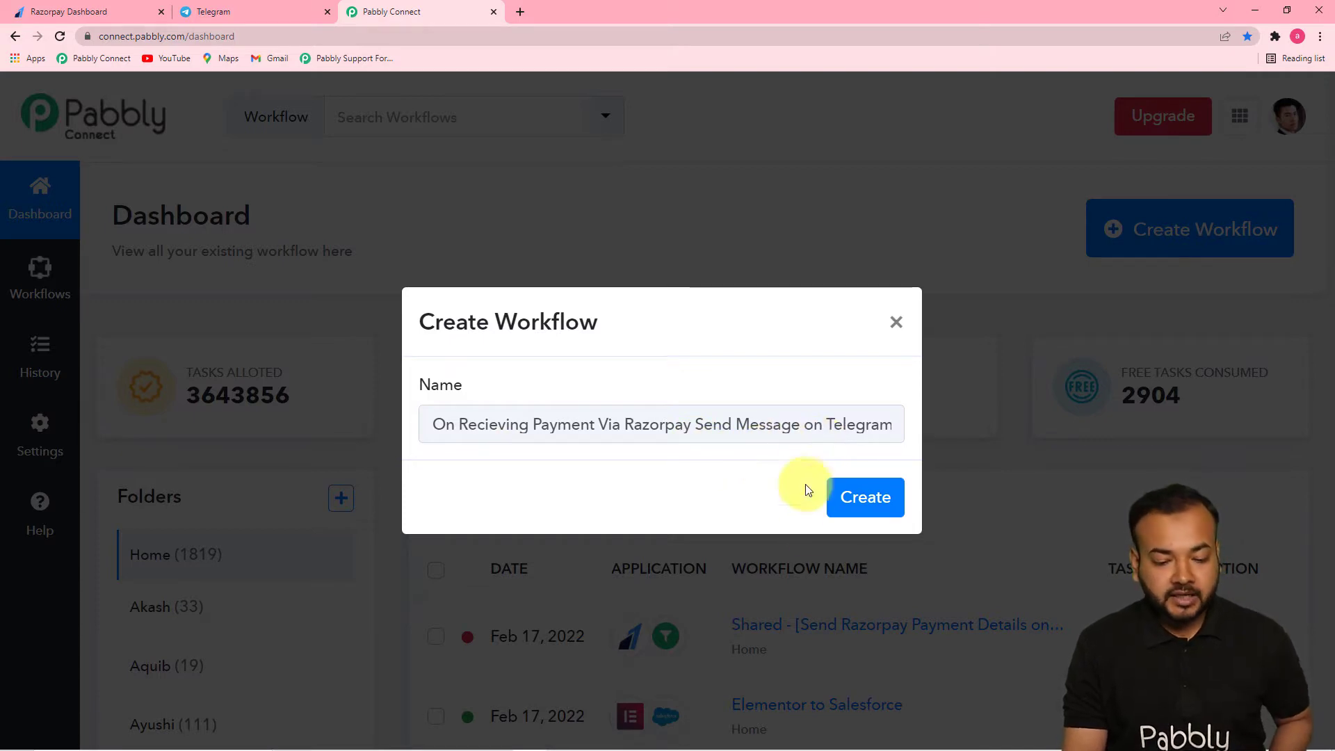
pyautogui.click(864, 499)
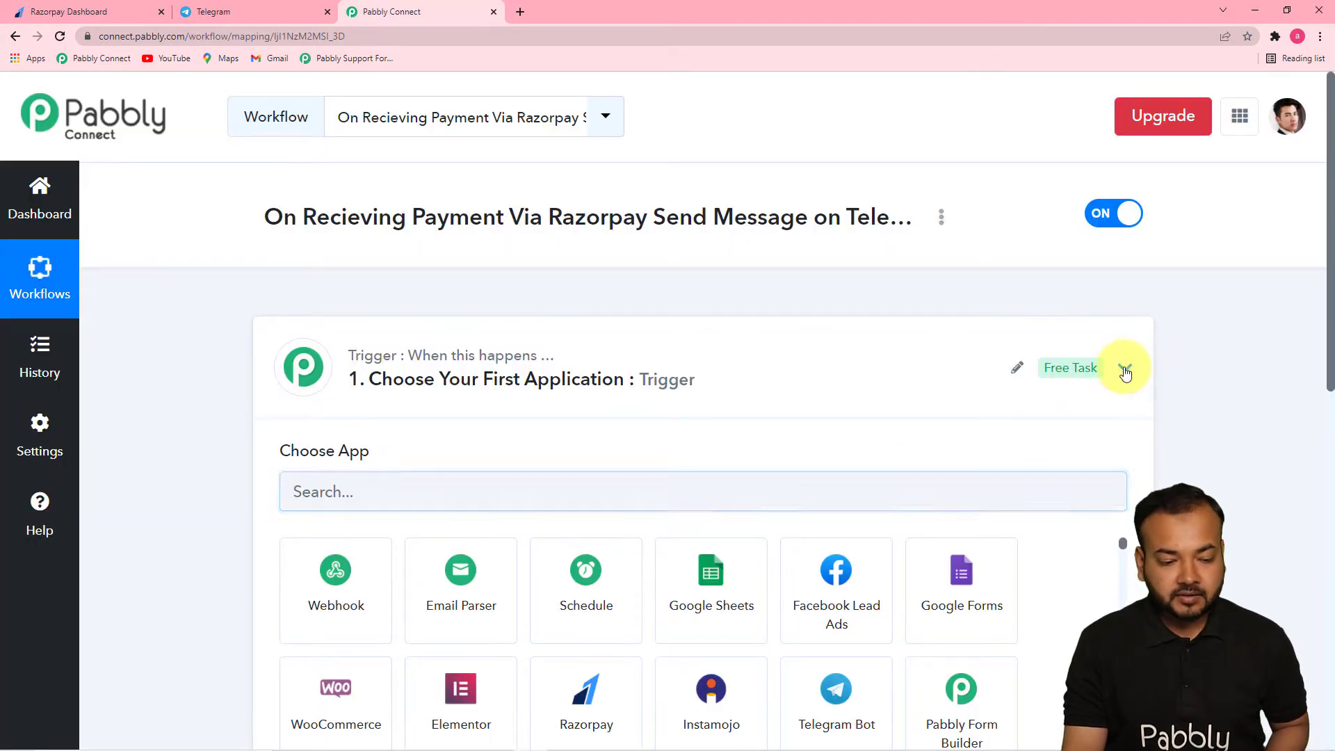
# Choose Razorpay as the app for the workflow's trigger.
pyautogui.click(1126, 369)
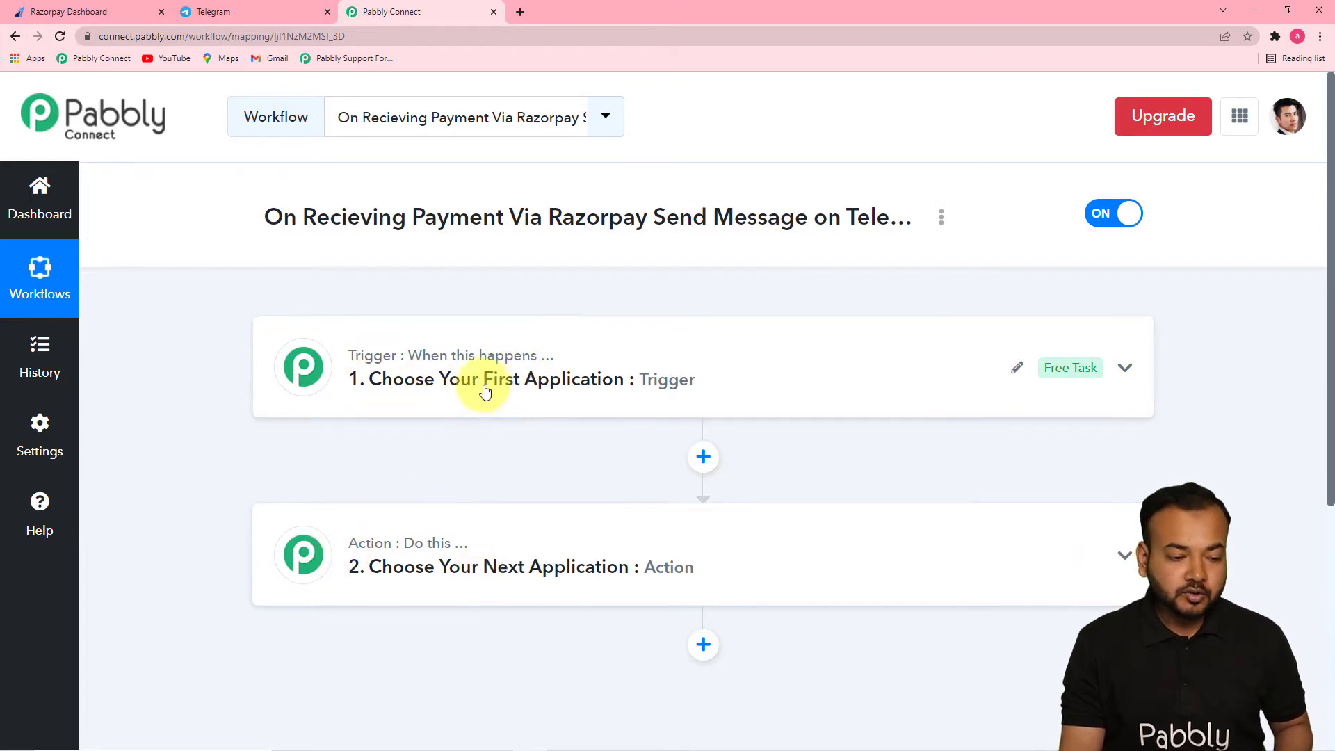
pyautogui.moveTo(447, 547)
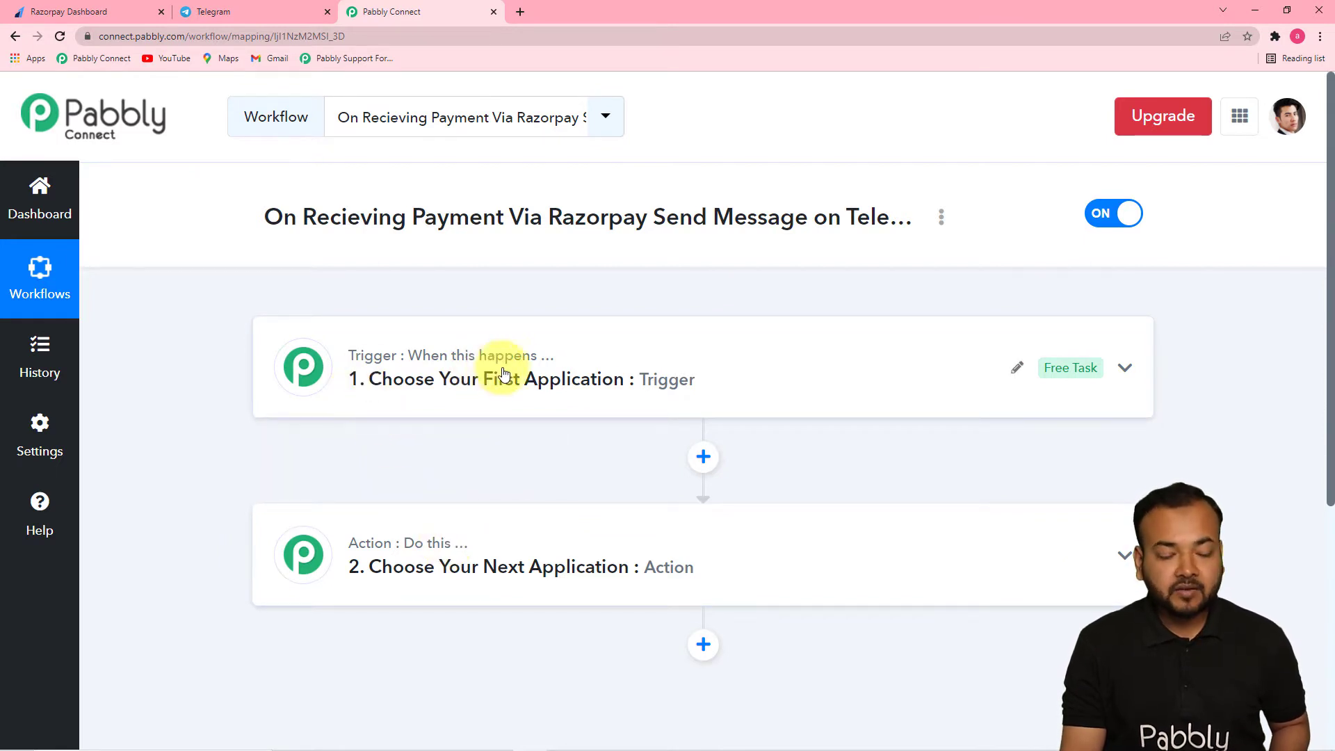
pyautogui.moveTo(355, 564)
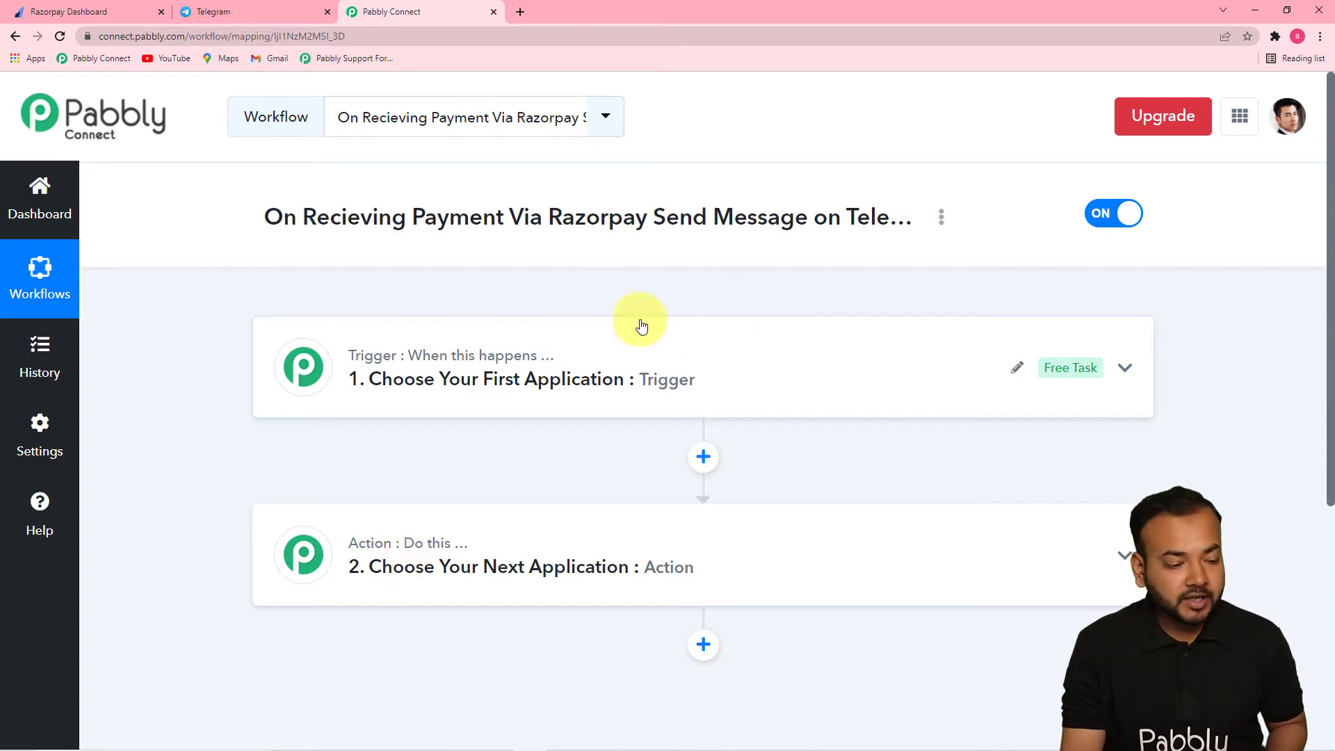
pyautogui.click(471, 412)
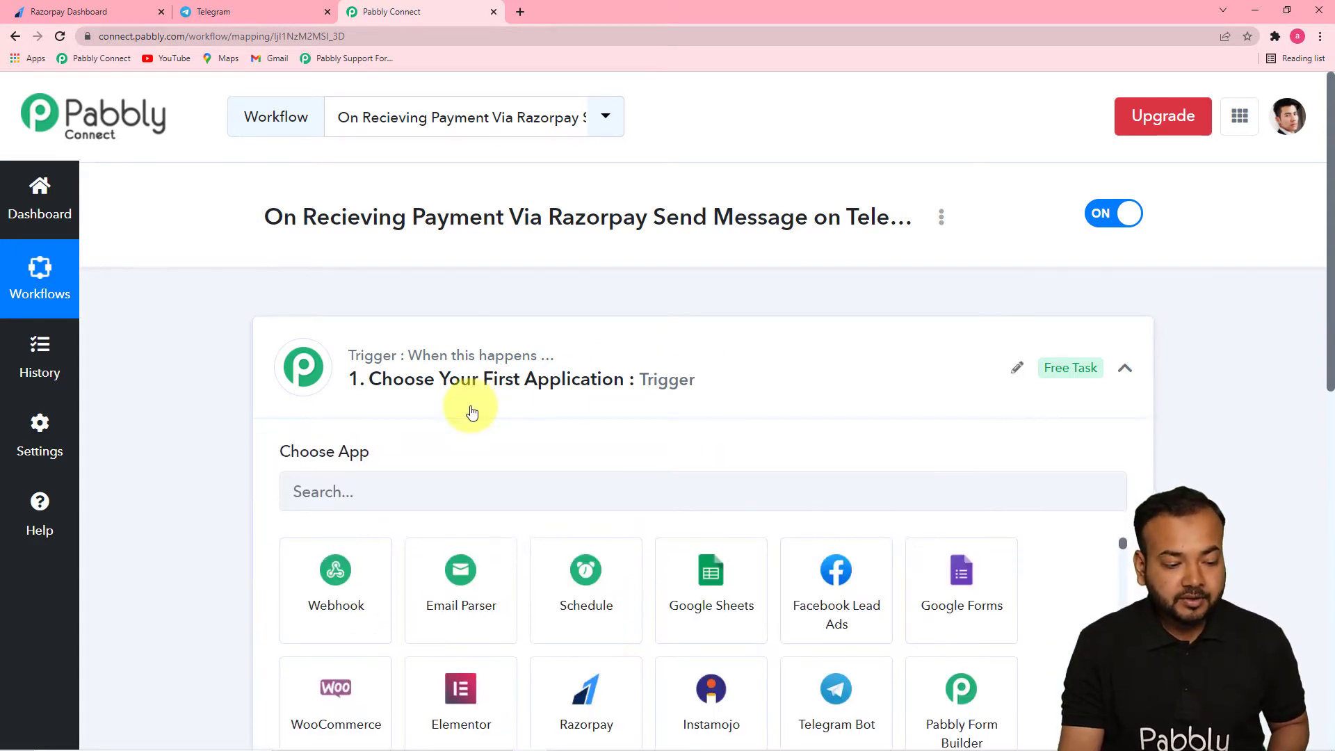
pyautogui.moveTo(1327, 300); pyautogui.dragTo(1325, 365)
pyautogui.click(523, 357)
pyautogui.write('ra')
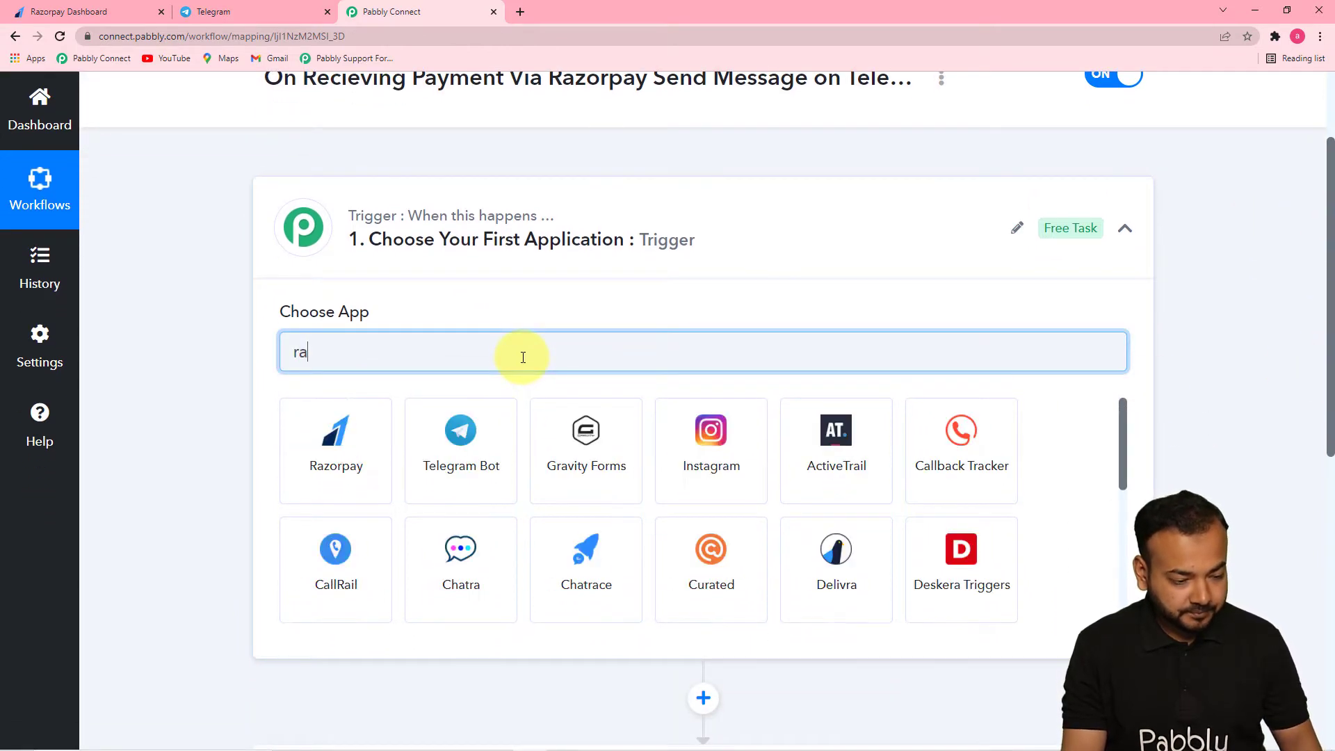
pyautogui.click(341, 483)
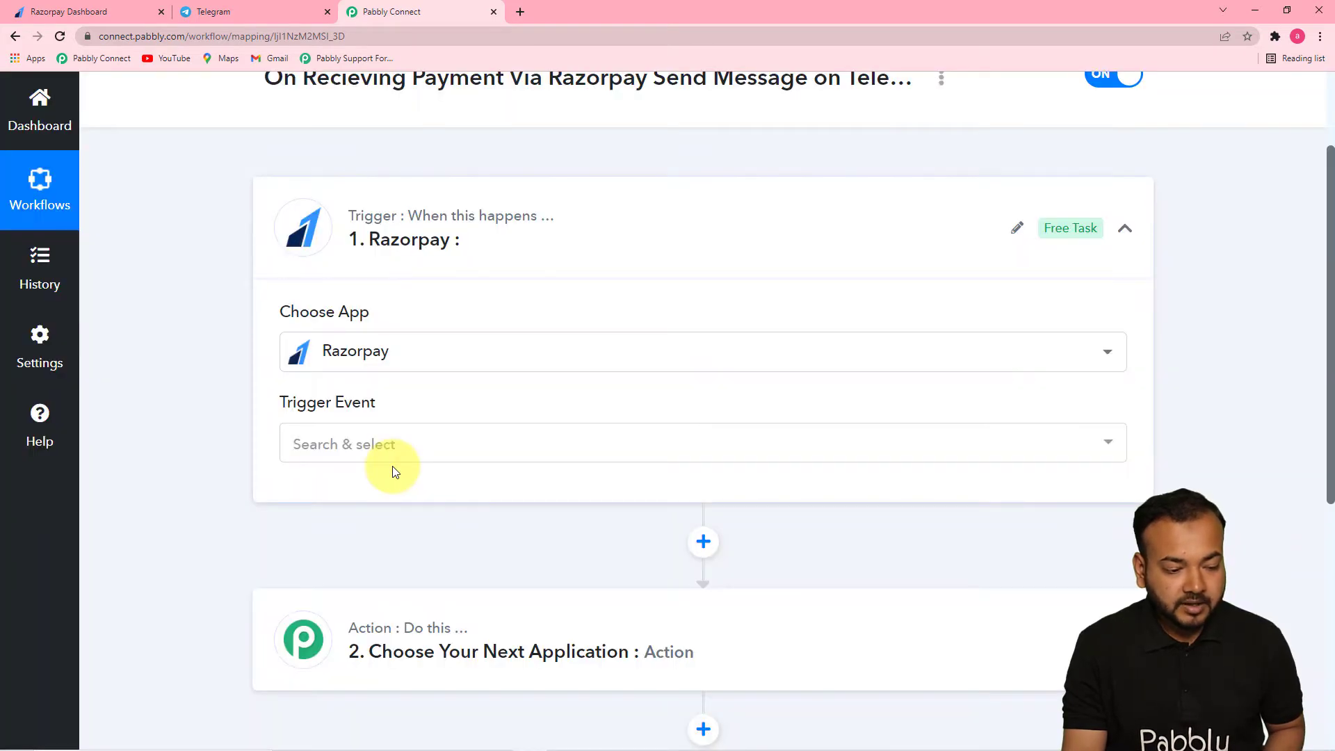
# Set the Razorpay trigger event to Payment Captured.
pyautogui.scroll(-2, 393, 466)
pyautogui.click(515, 312)
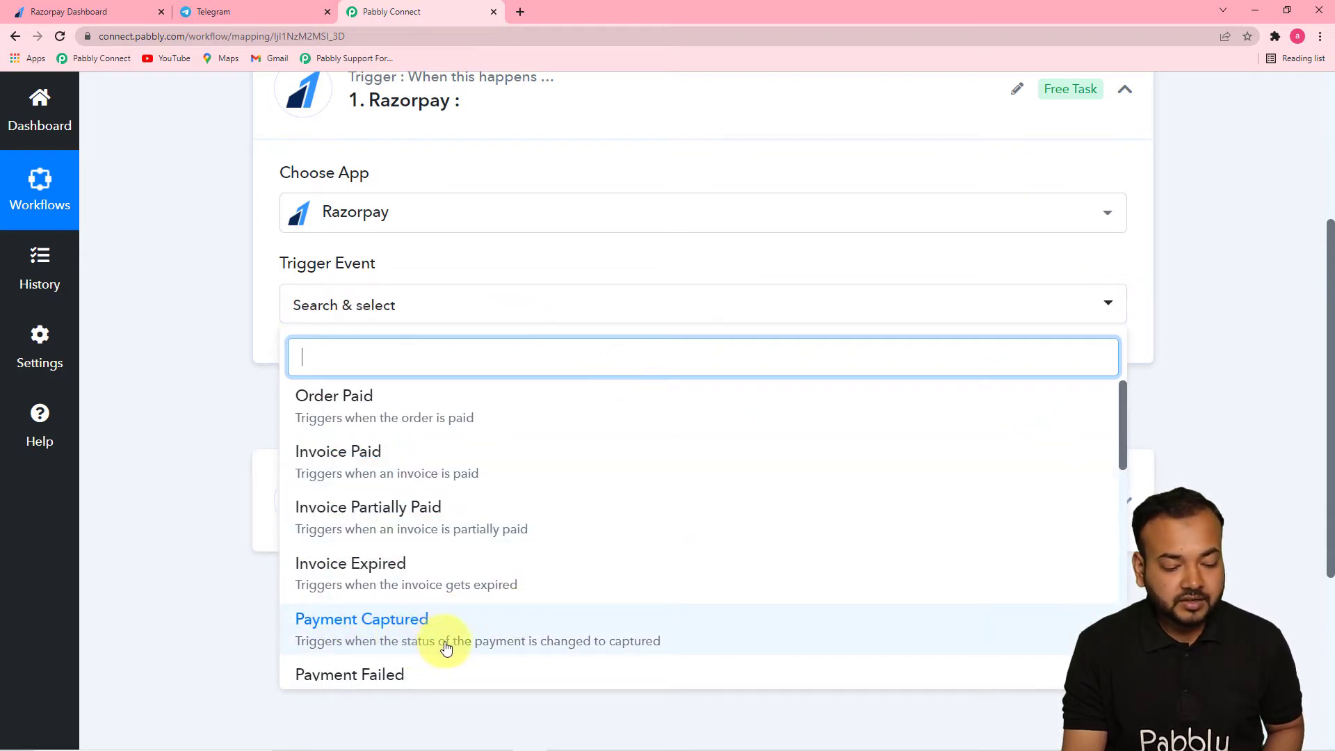
pyautogui.click(559, 646)
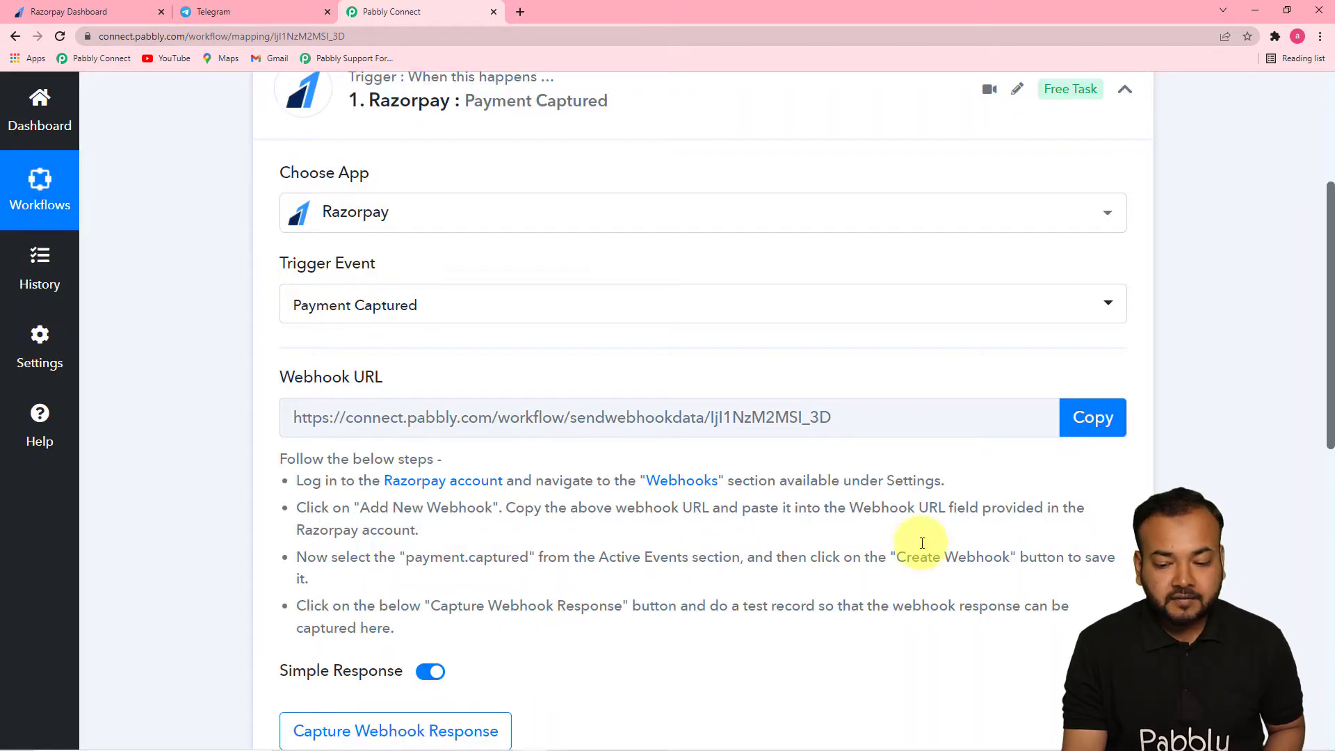
# Copy the trigger's webhook URL and open the Webhooks settings in the Razorpay dashboard.
pyautogui.moveTo(1329, 432); pyautogui.dragTo(1332, 497)
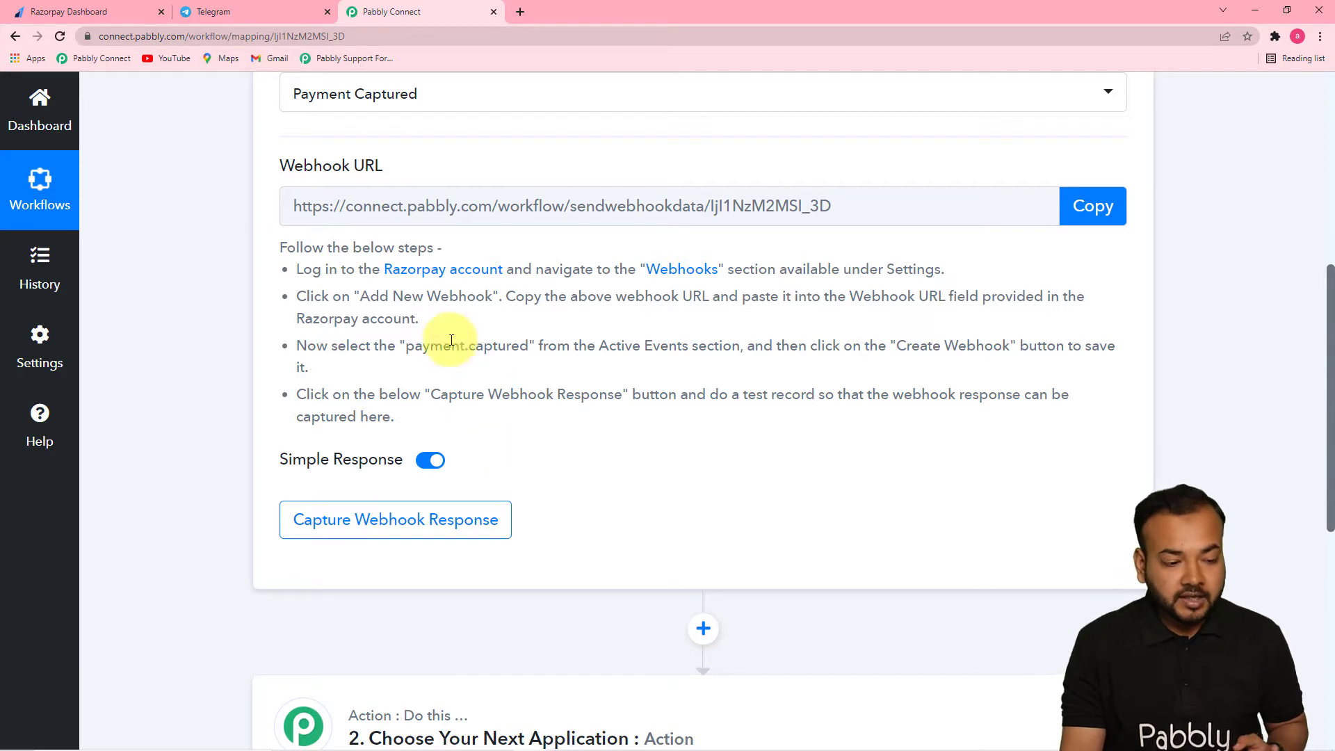
pyautogui.click(1087, 217)
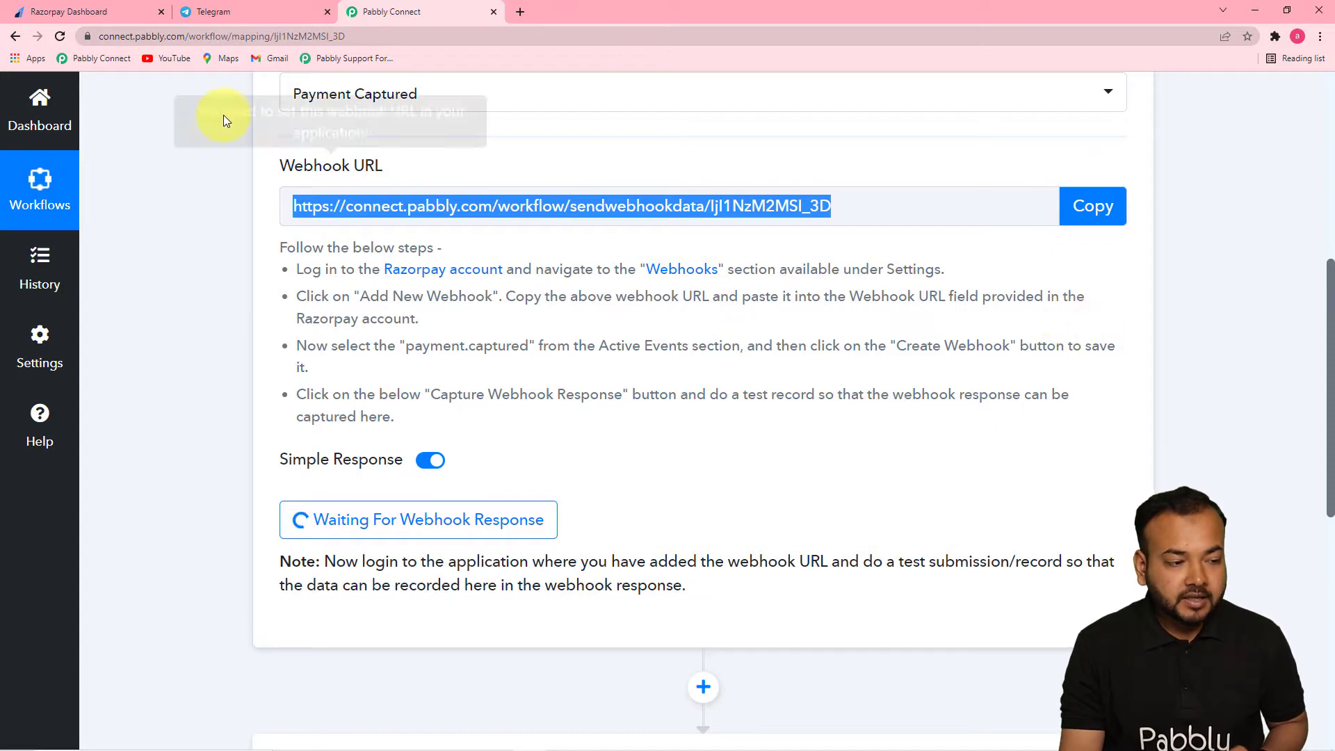
pyautogui.click(129, 10)
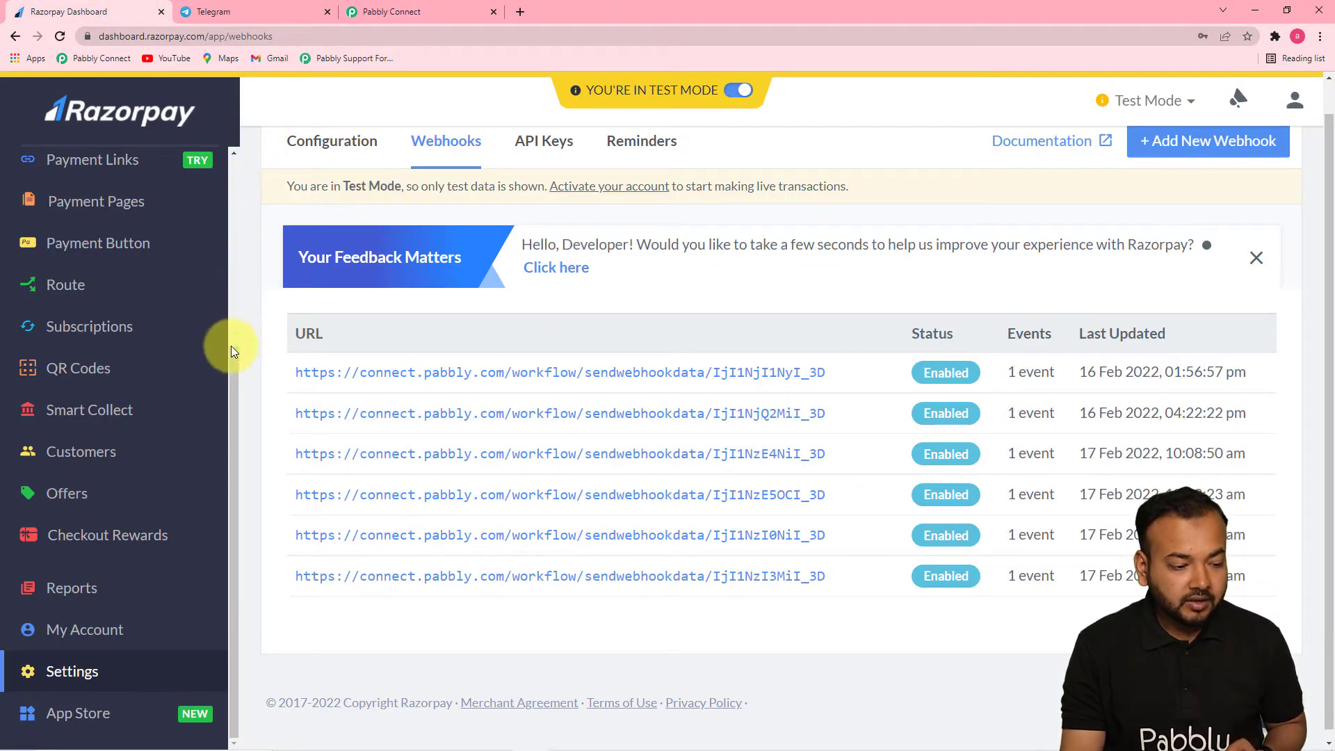
pyautogui.click(62, 673)
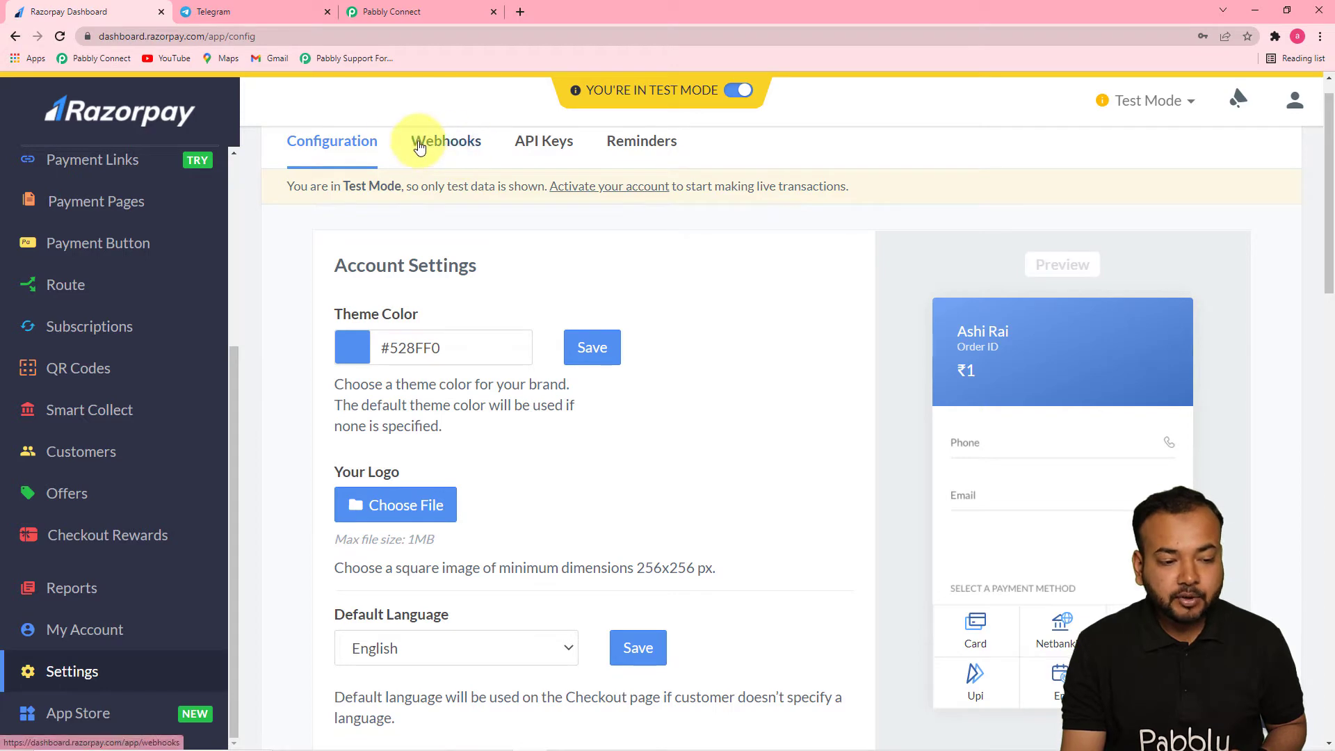
pyautogui.click(445, 143)
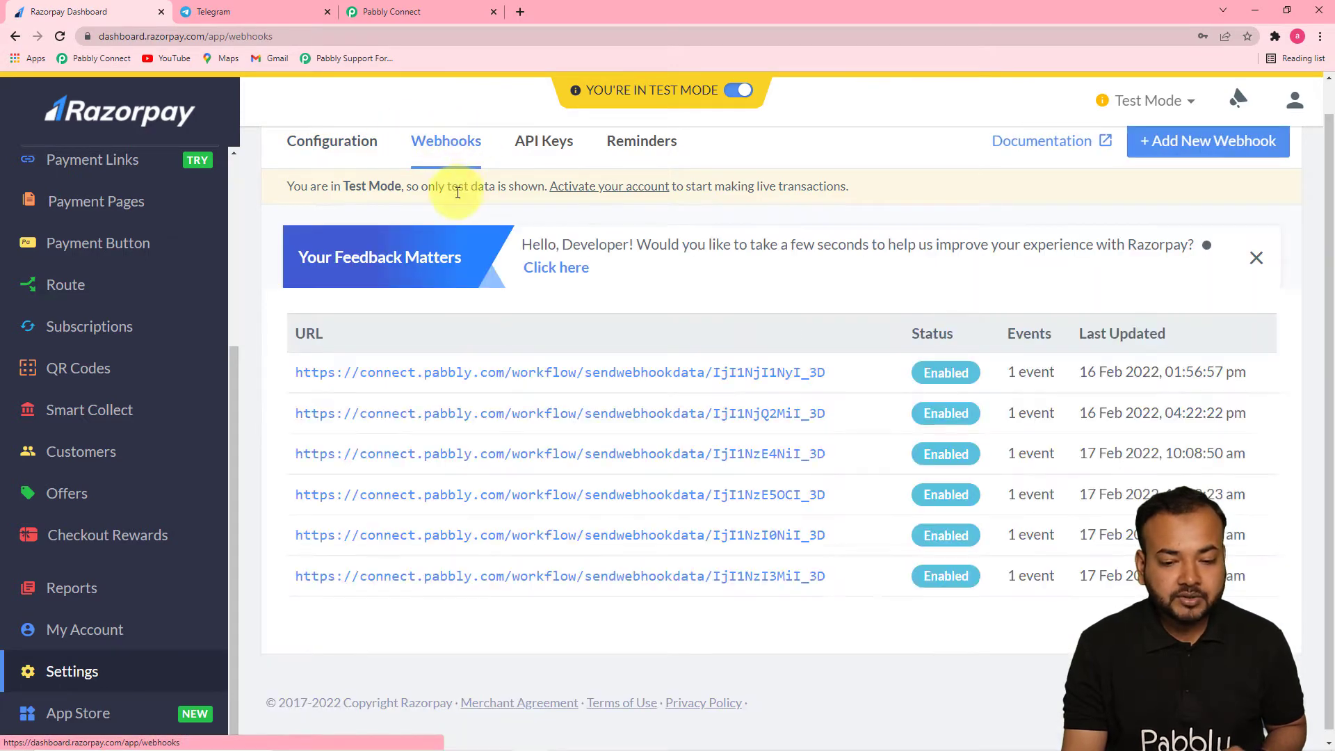
pyautogui.scroll(1, 1330, 177)
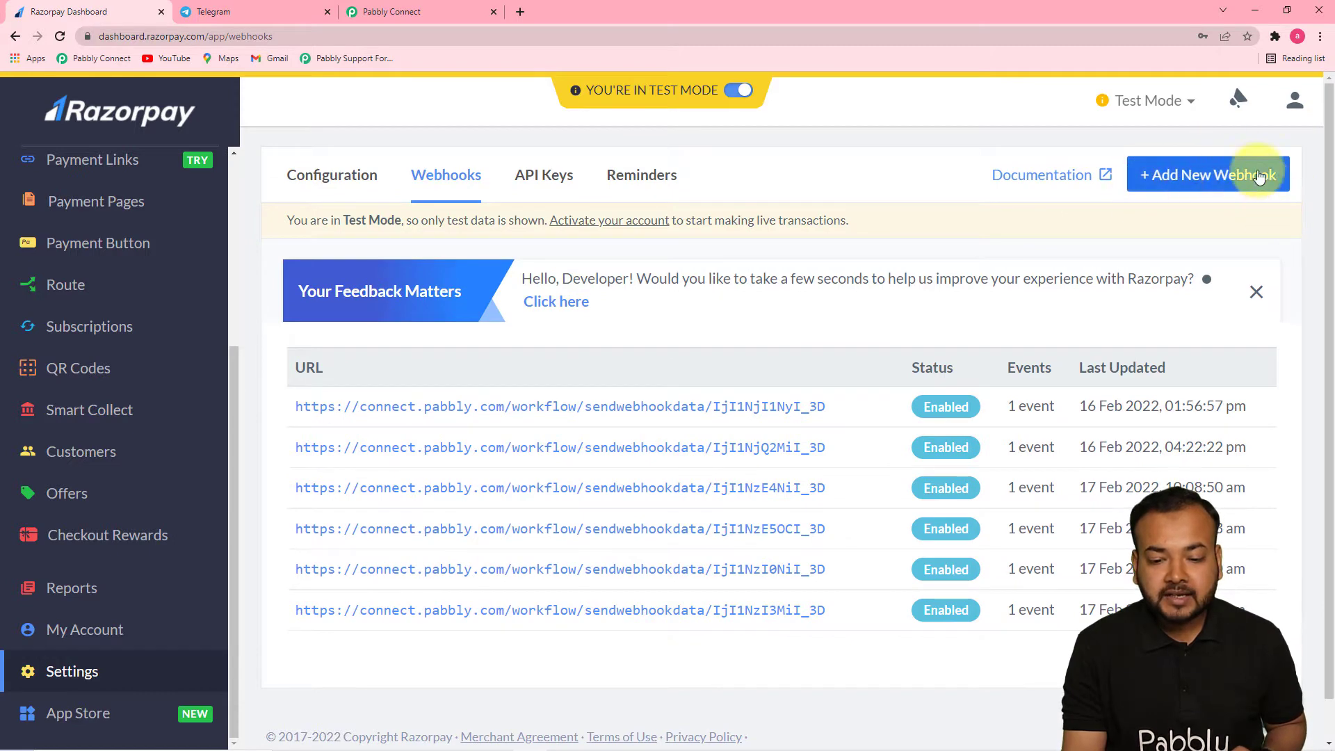
# Start a new Razorpay webhook and paste the copied Pabbly address as its Webhook URL.
pyautogui.click(1206, 179)
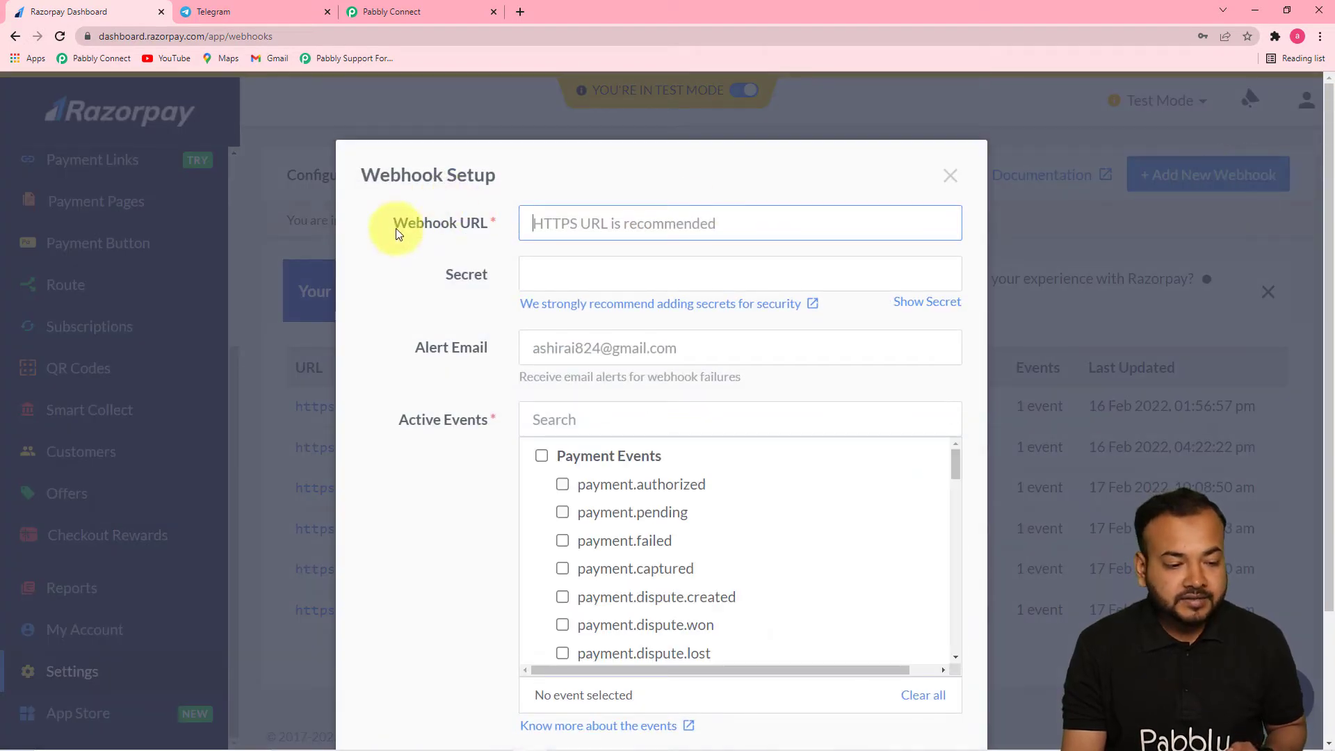
pyautogui.rightClick(553, 225)
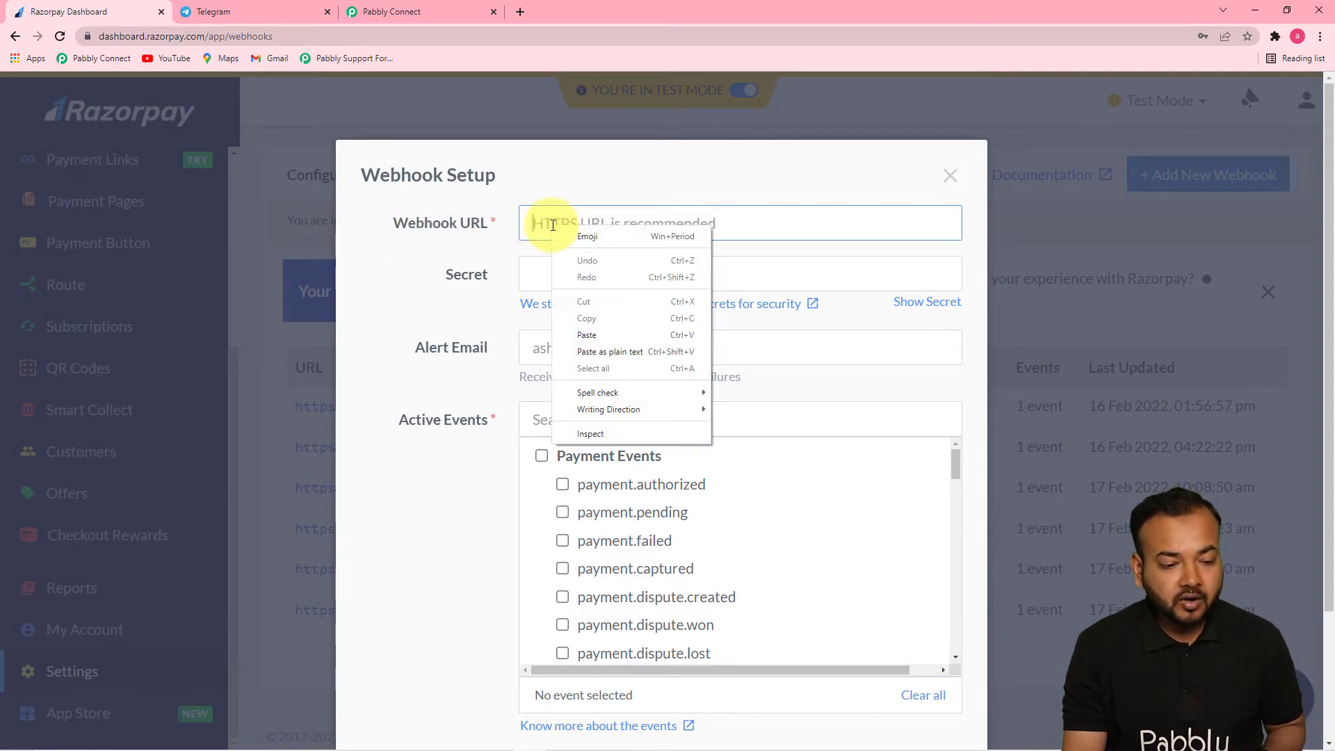
pyautogui.click(574, 342)
pyautogui.click(496, 333)
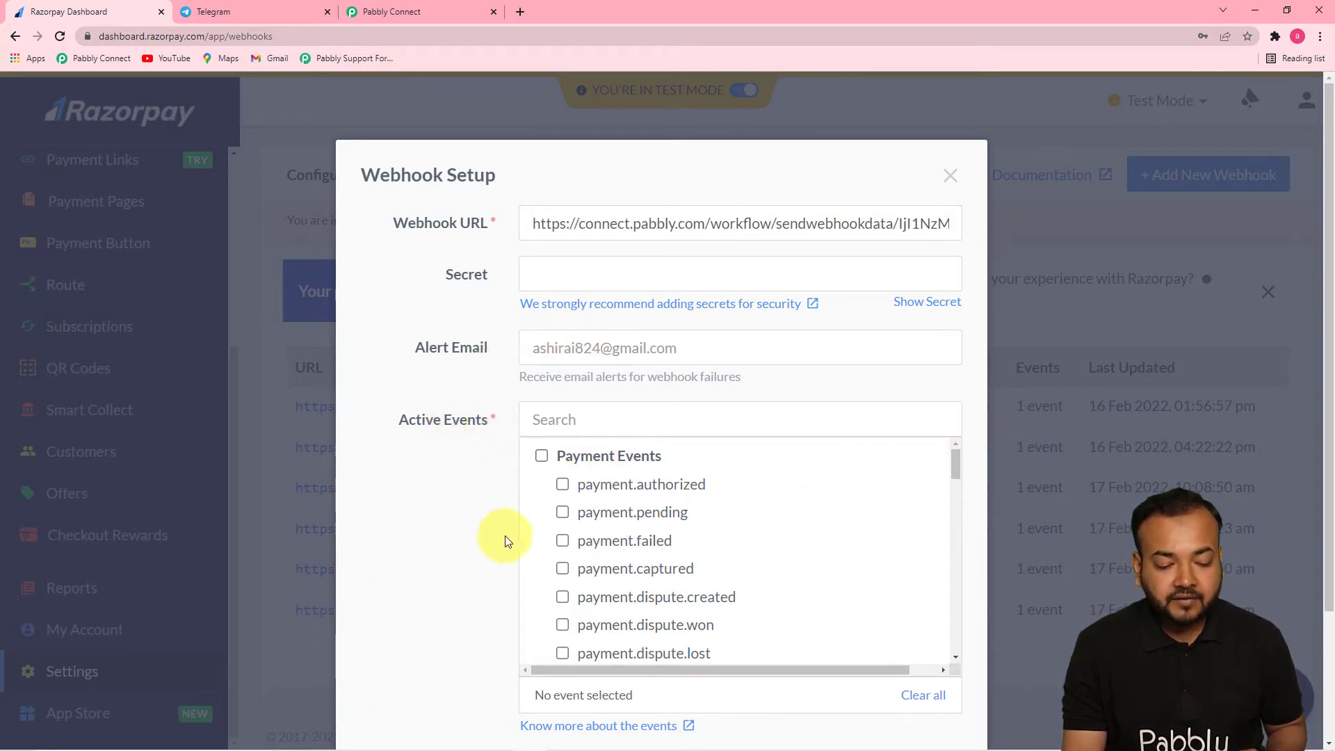
# Enable the payment.captured event for the new webhook and create it.
pyautogui.click(563, 569)
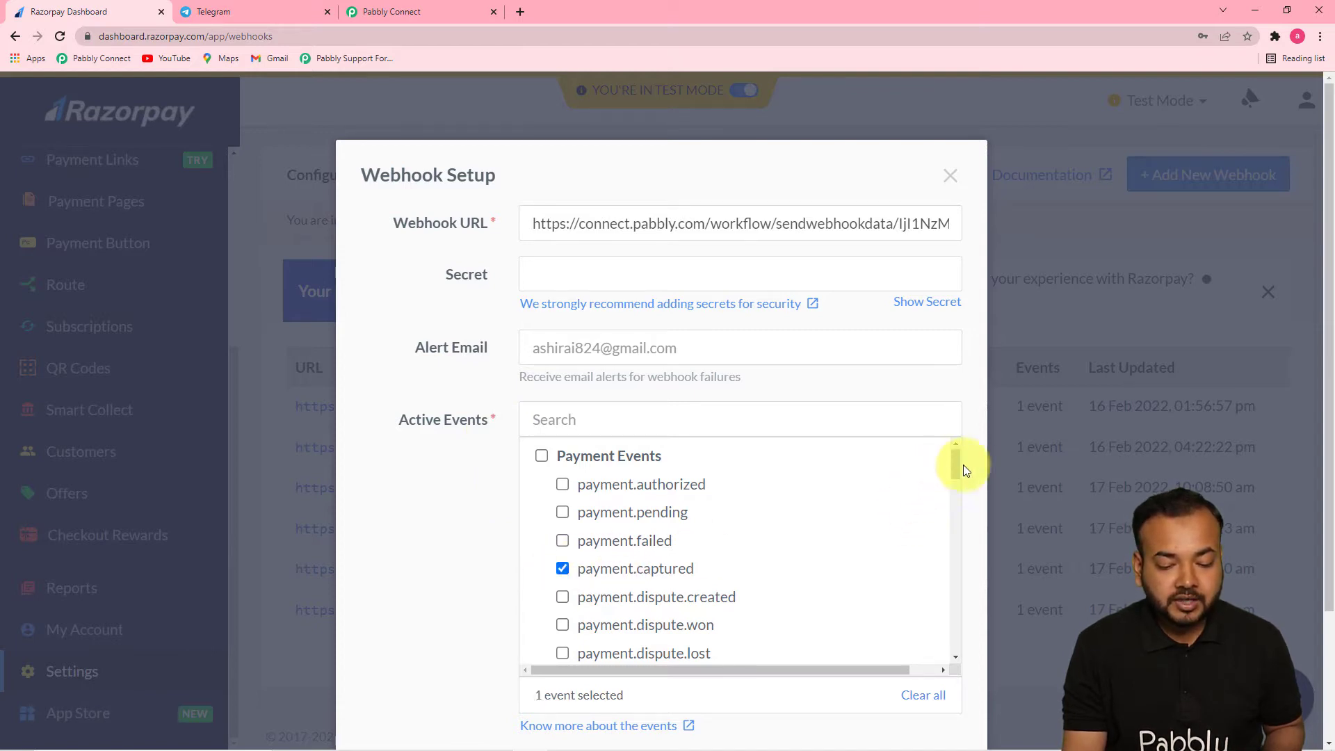
pyautogui.scroll(-1, 972, 595)
pyautogui.scroll(-2, 972, 595)
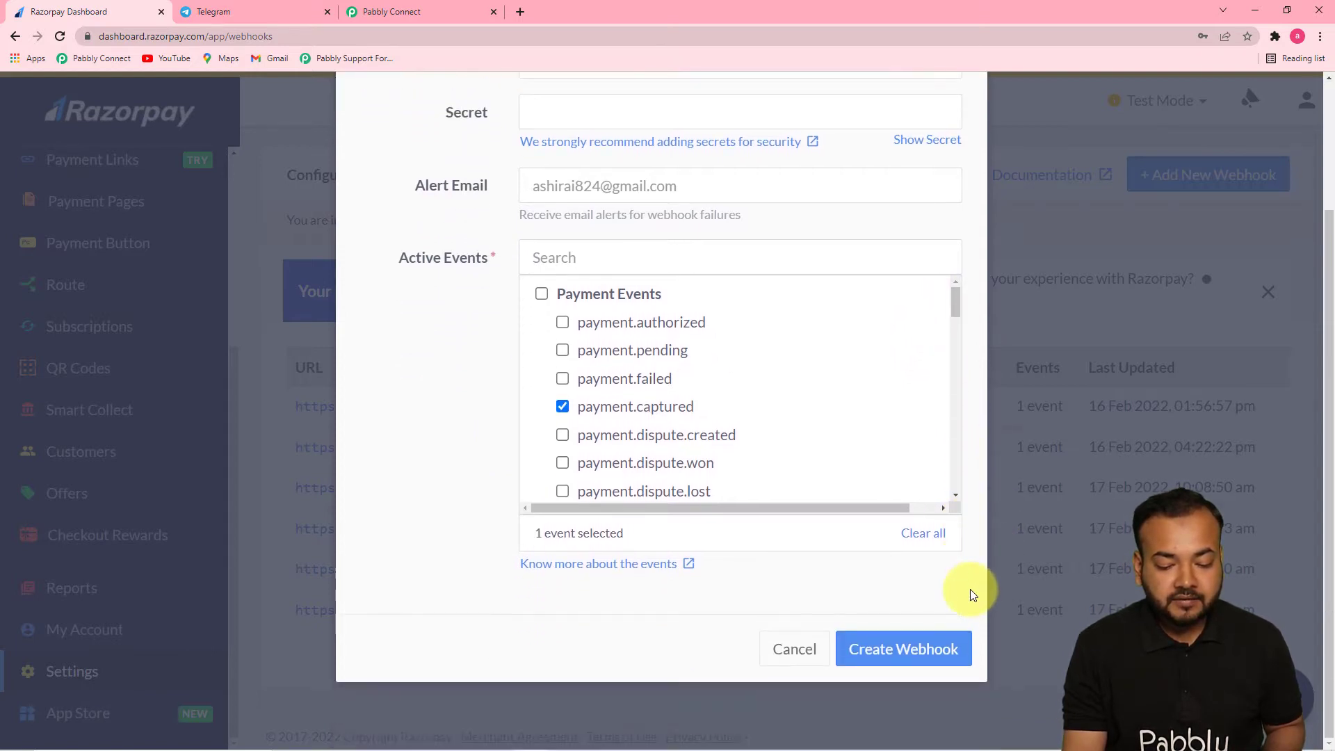
pyautogui.click(911, 650)
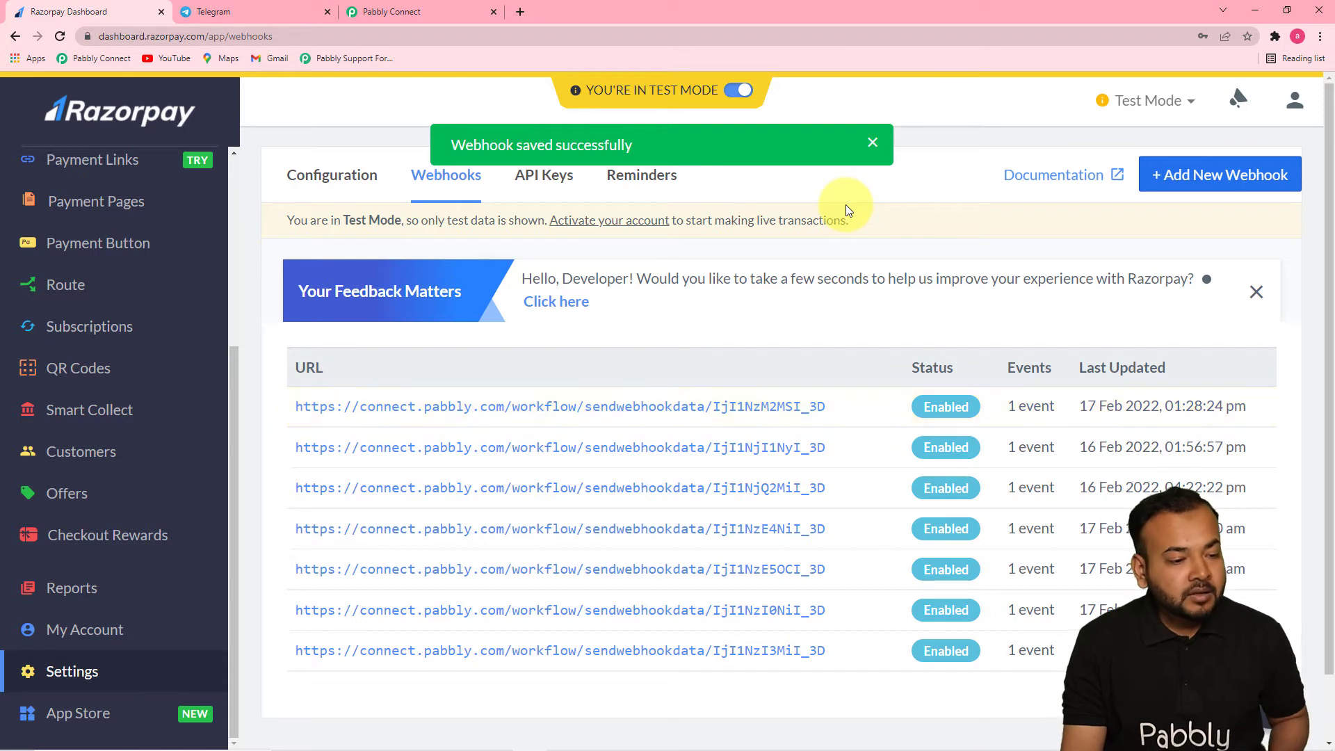
# Copy the URL of the Social Media Marketing Tutorial payment page dated 29 Jan 2022 in Razorpay and open it in a new browser tab.
pyautogui.click(379, 15)
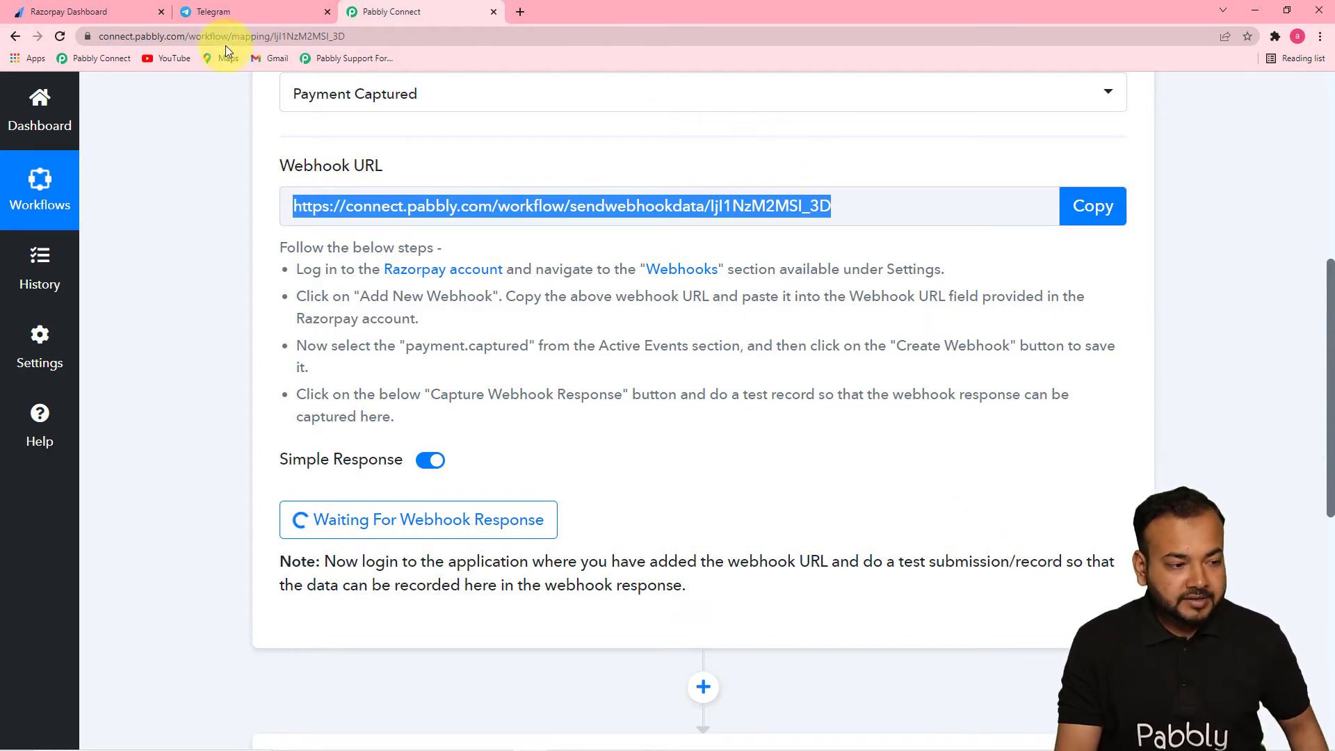
pyautogui.click(124, 14)
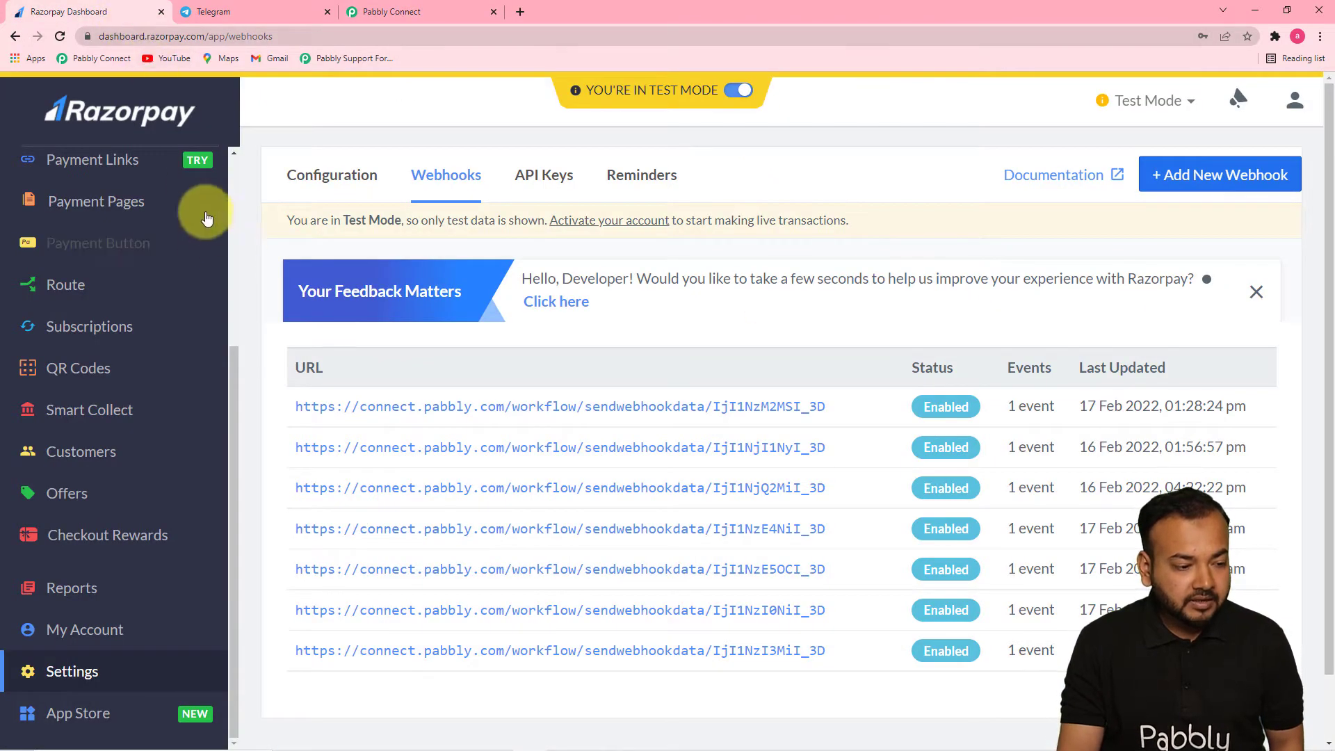
pyautogui.click(70, 203)
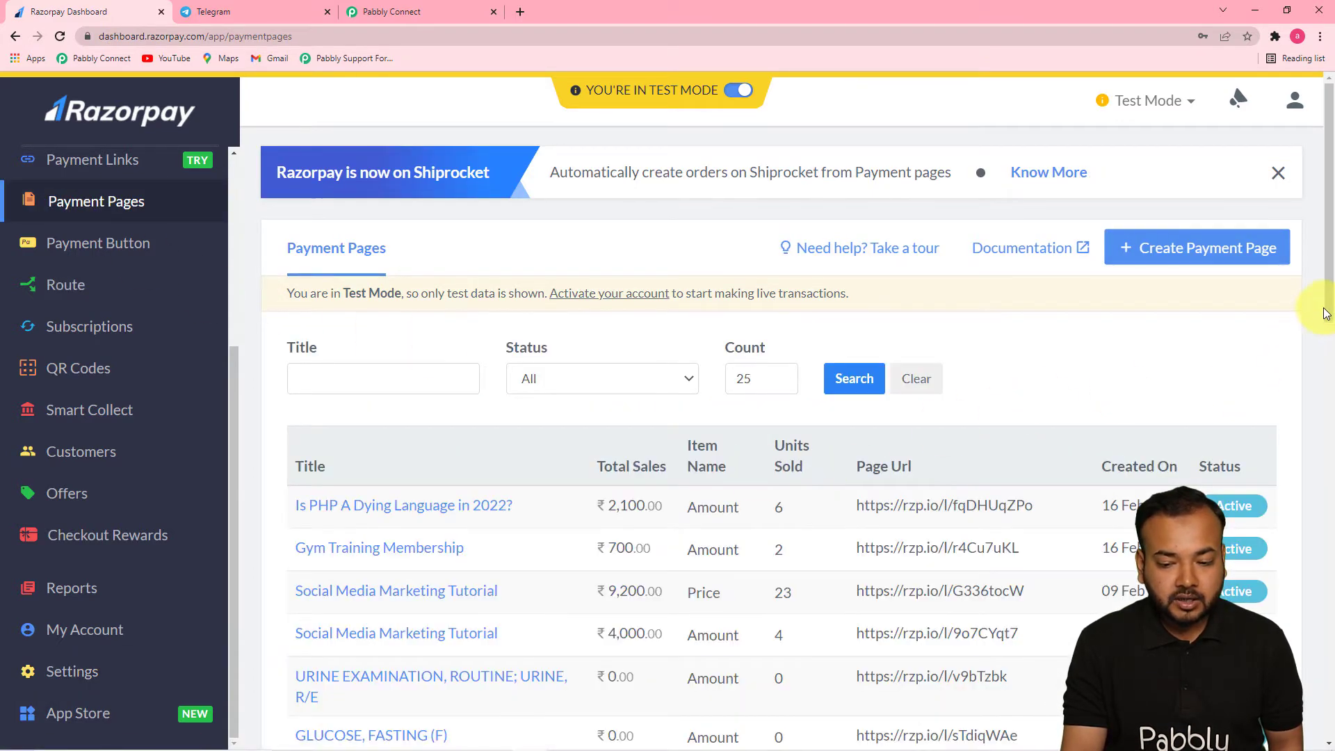
pyautogui.moveTo(1330, 299); pyautogui.dragTo(1330, 411)
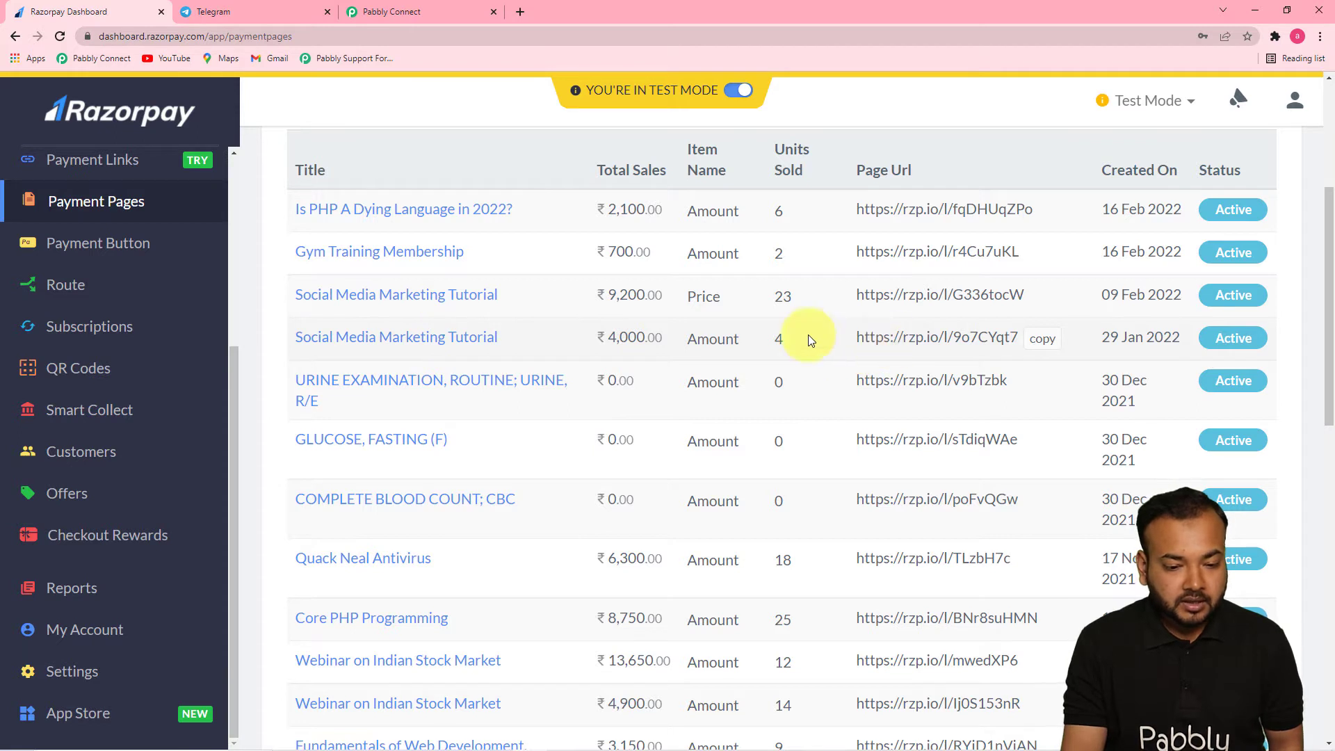
pyautogui.click(1044, 339)
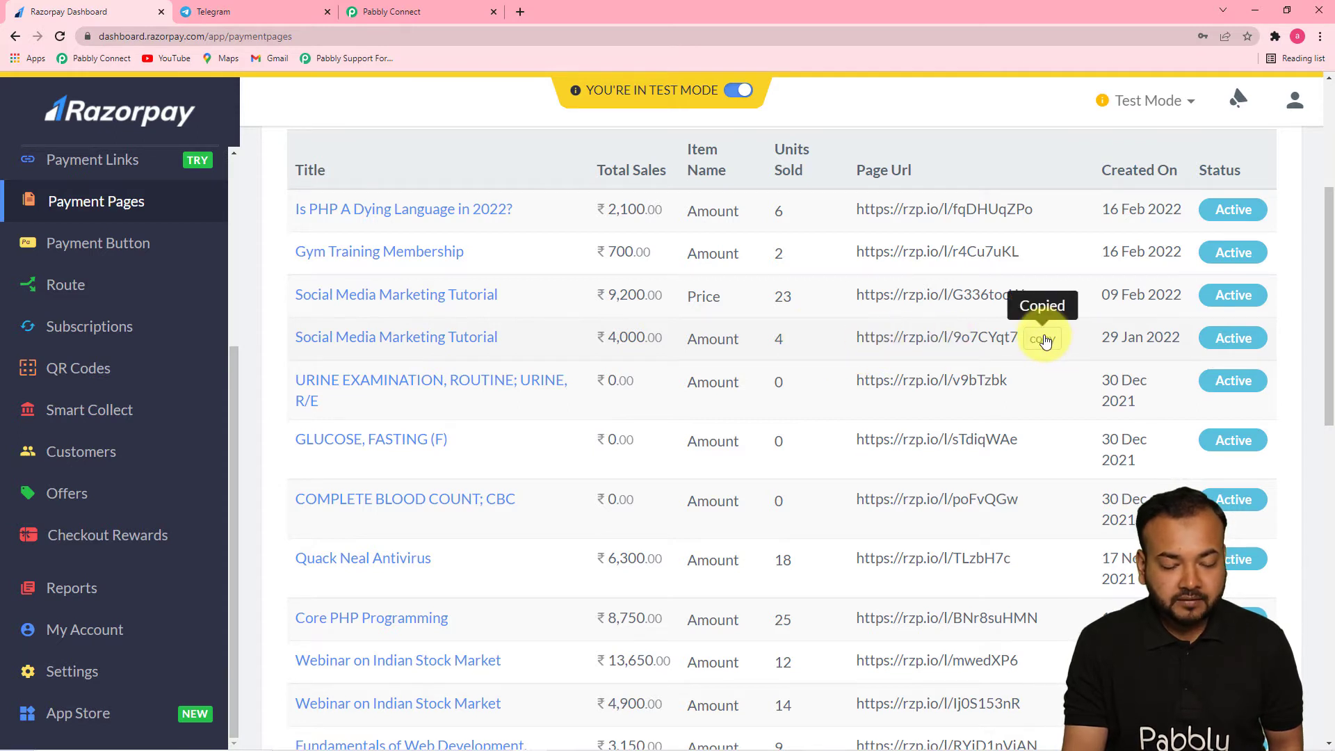
pyautogui.click(518, 12)
pyautogui.hotkey('ctrl', 'v')
pyautogui.press('Return')
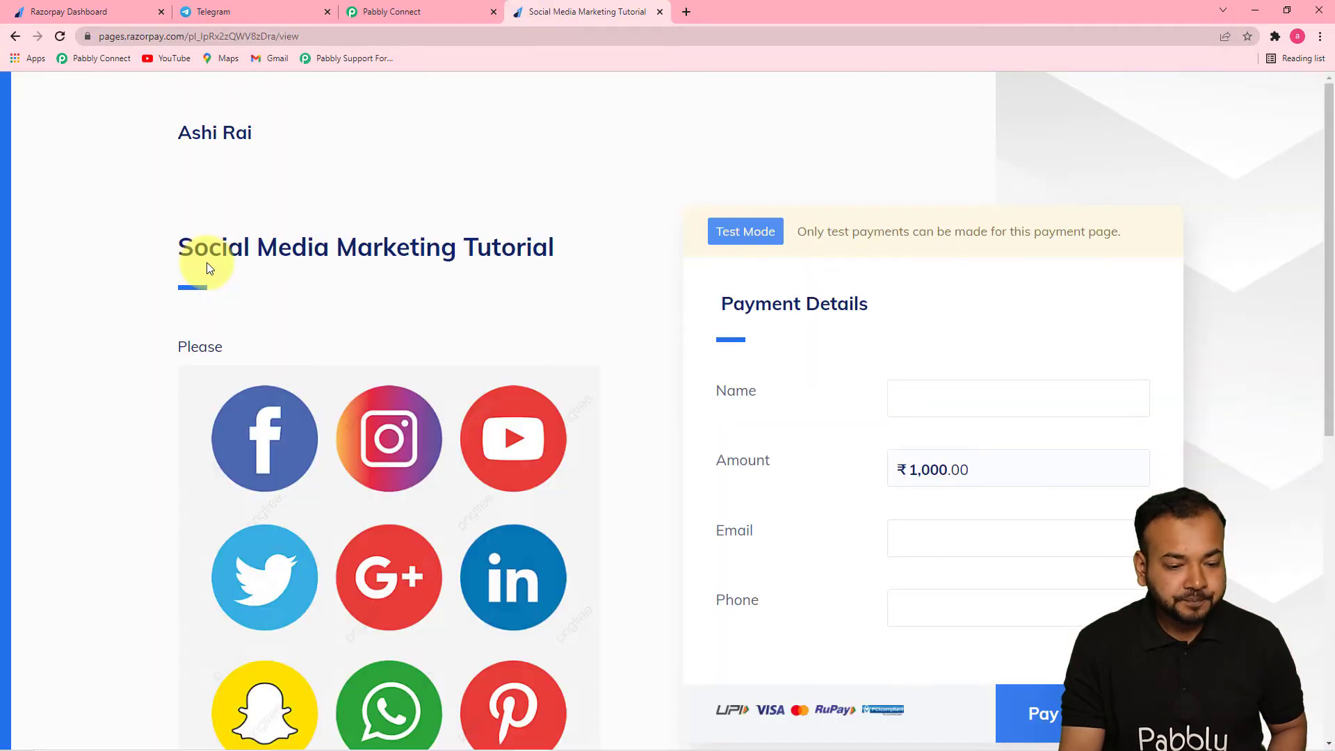
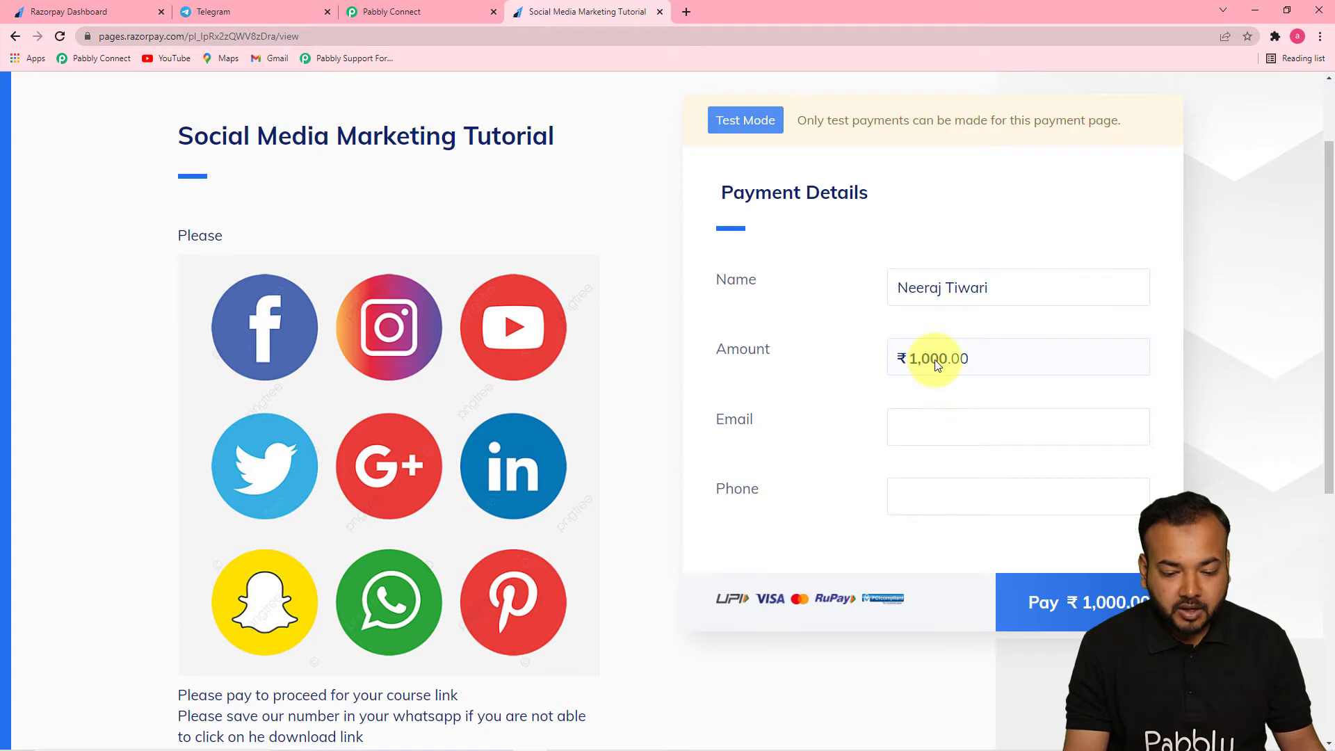
# Fill in the payer's email and phone number on the payment page and proceed to pay ₹1,000.
pyautogui.click(943, 437)
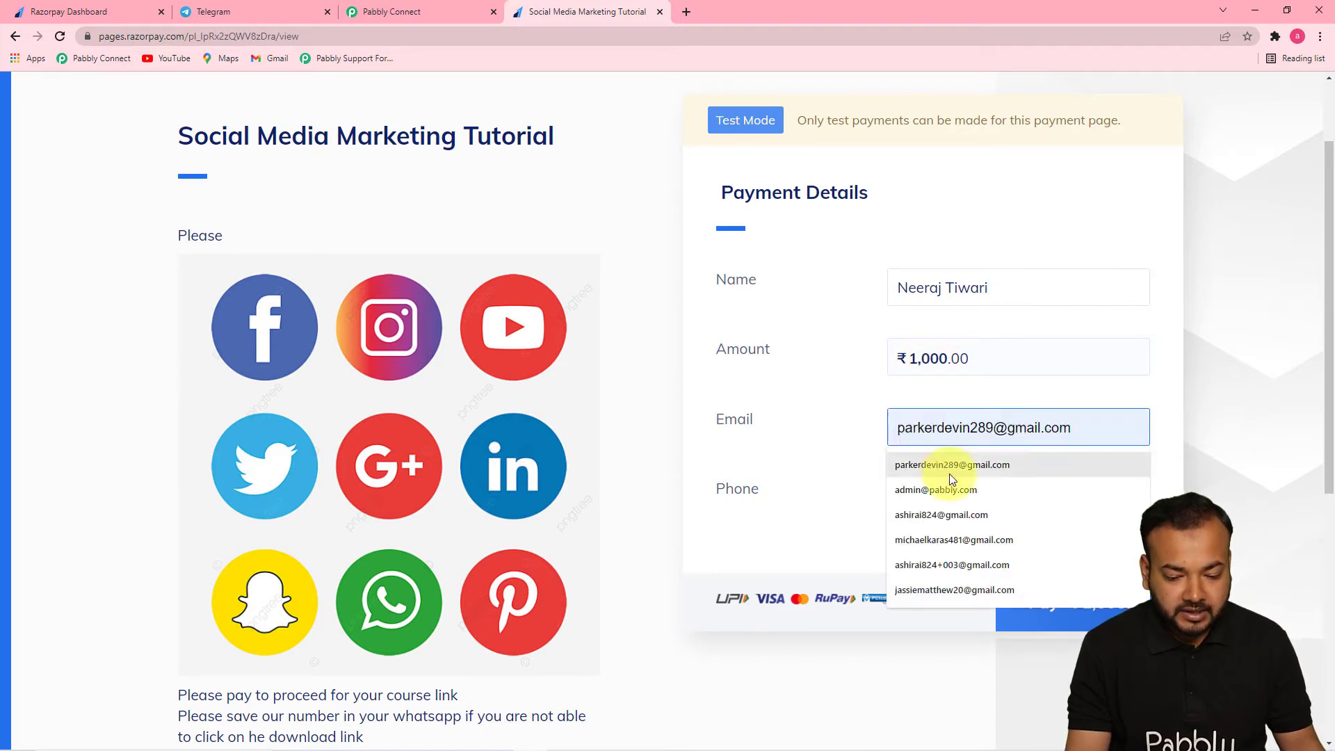
pyautogui.click(958, 507)
pyautogui.click(931, 431)
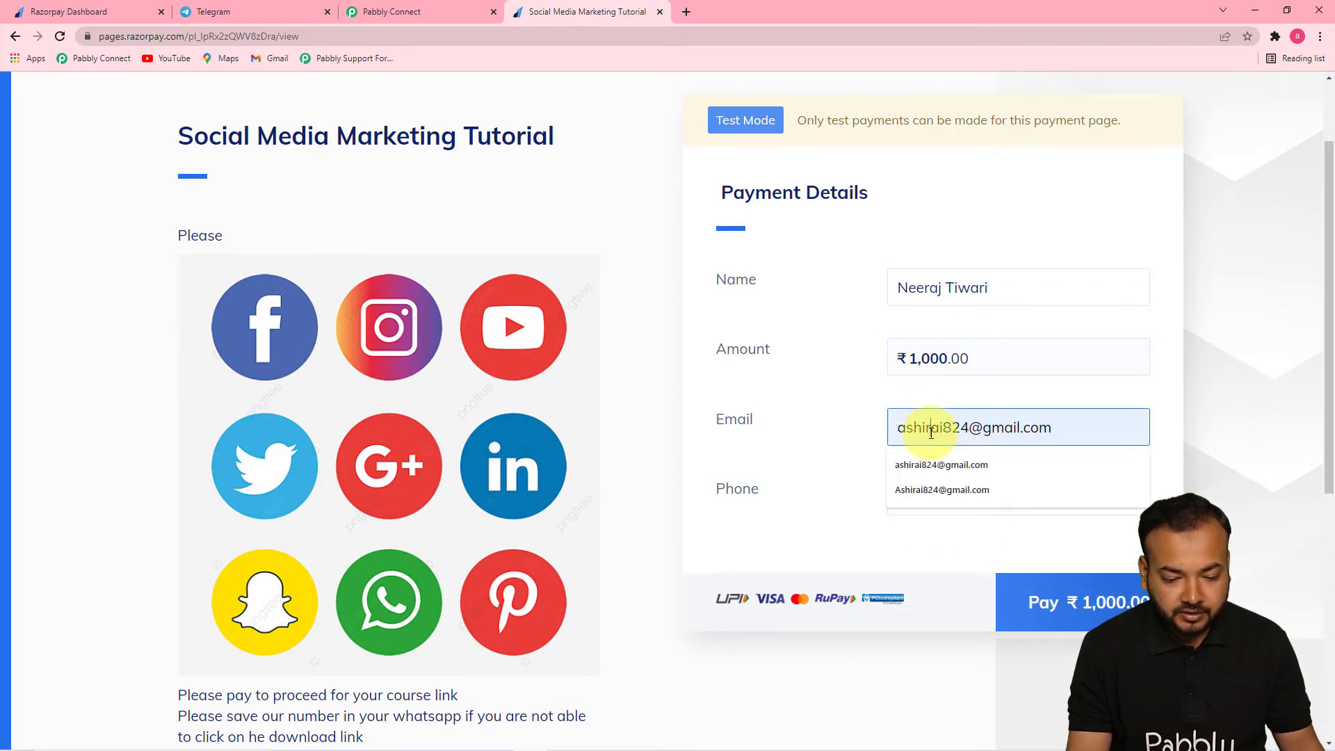
pyautogui.press('BackSpace')
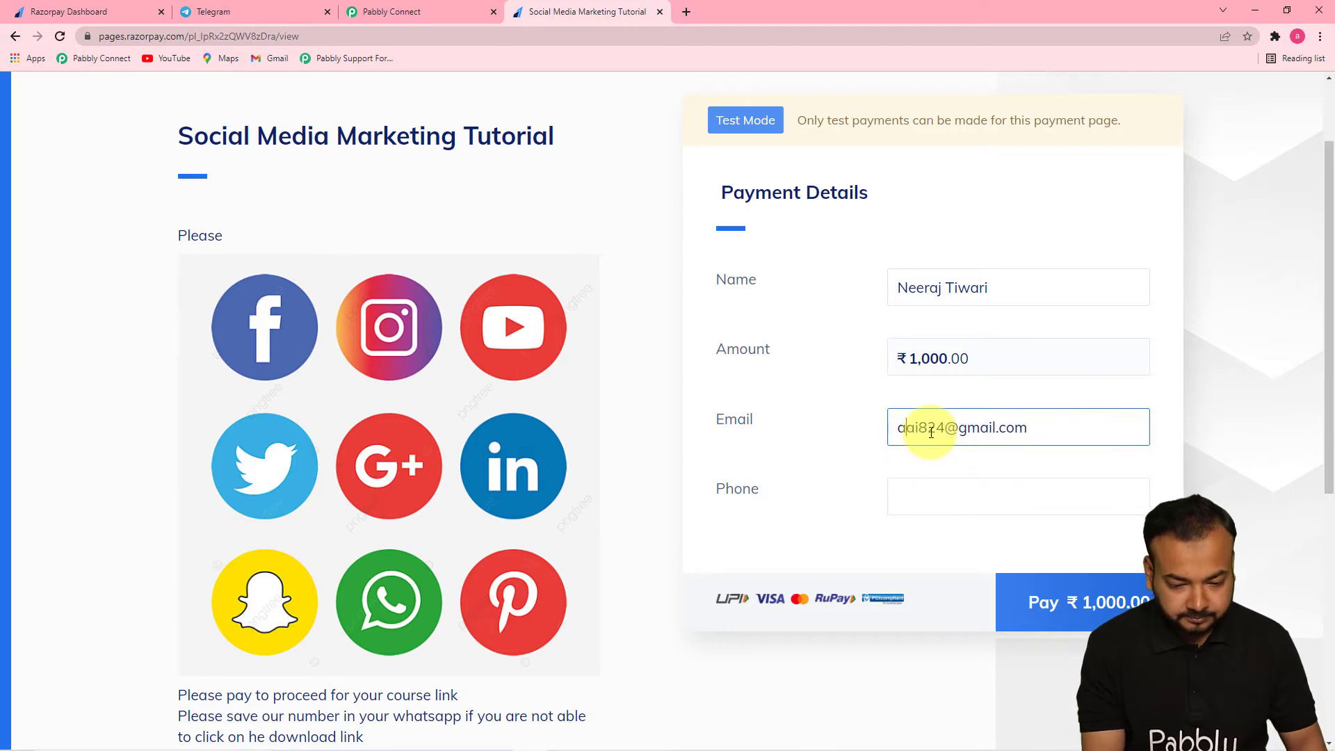
pyautogui.press('BackSpace')
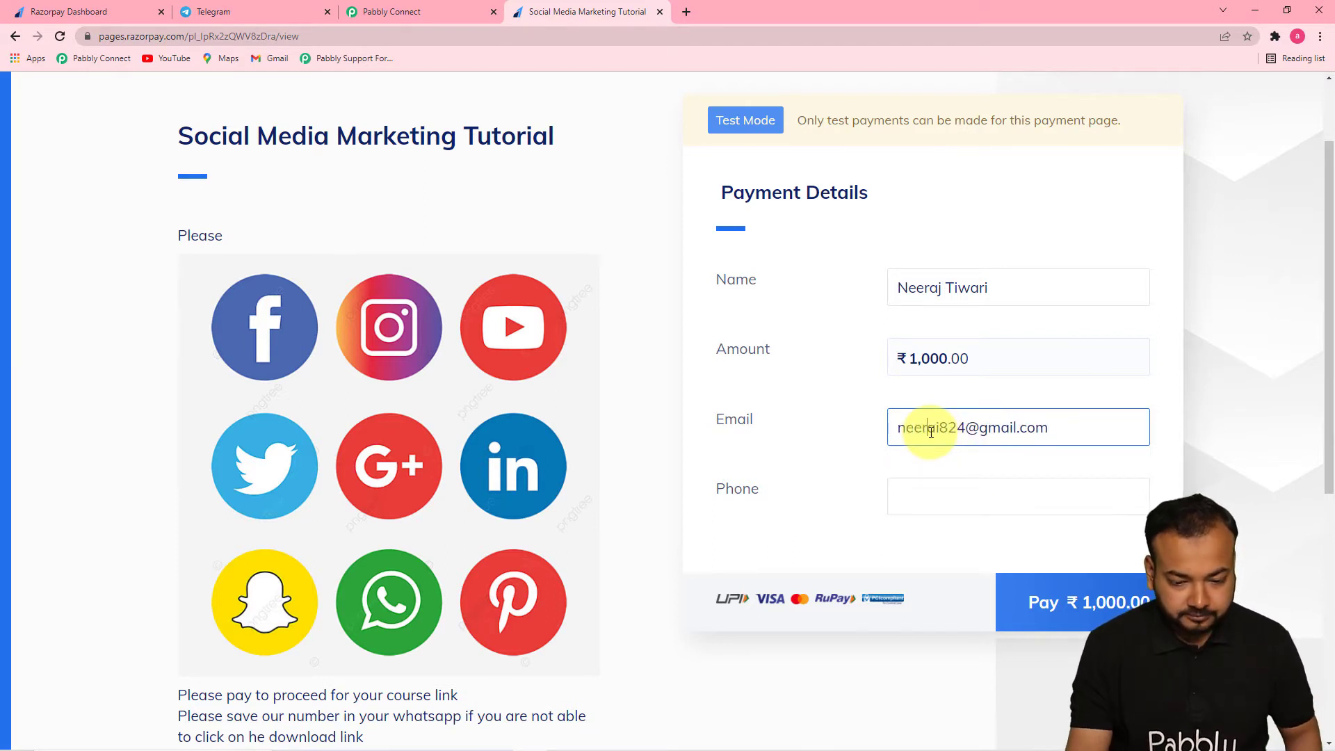
pyautogui.click(955, 503)
pyautogui.click(941, 537)
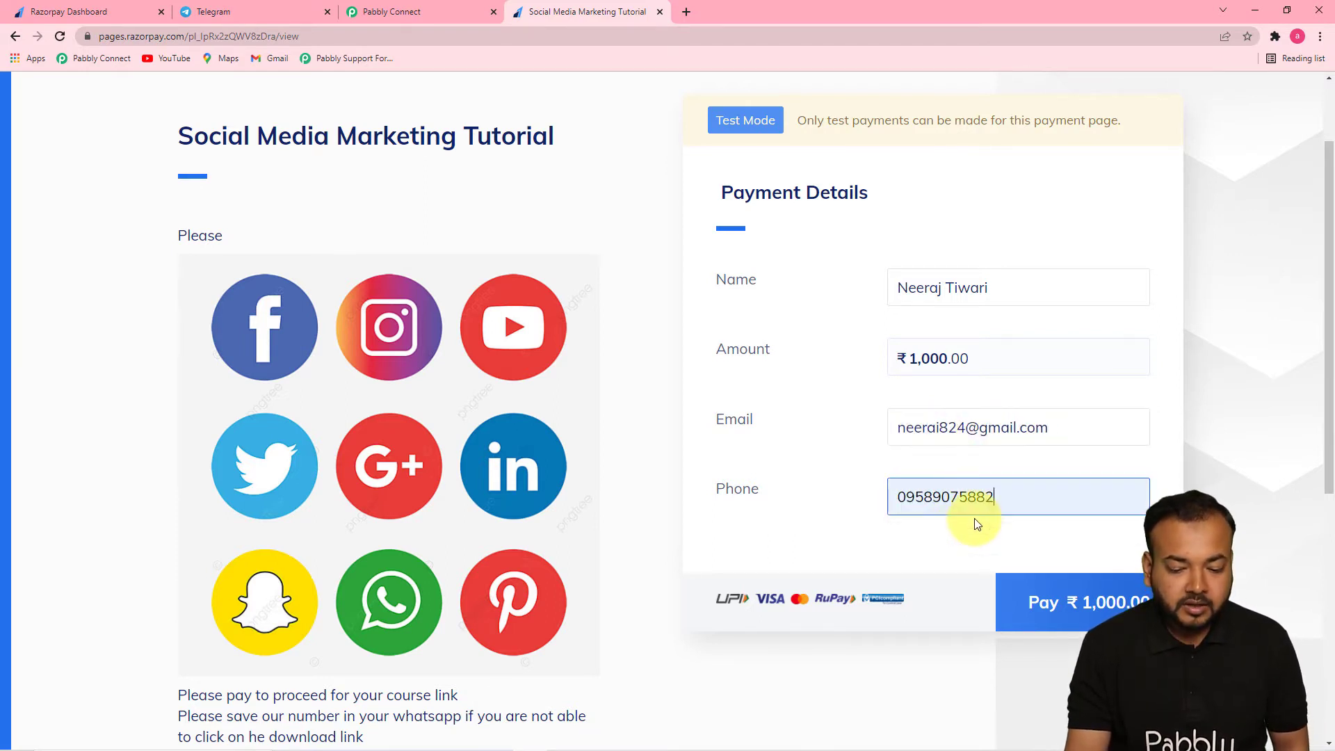
pyautogui.click(1047, 610)
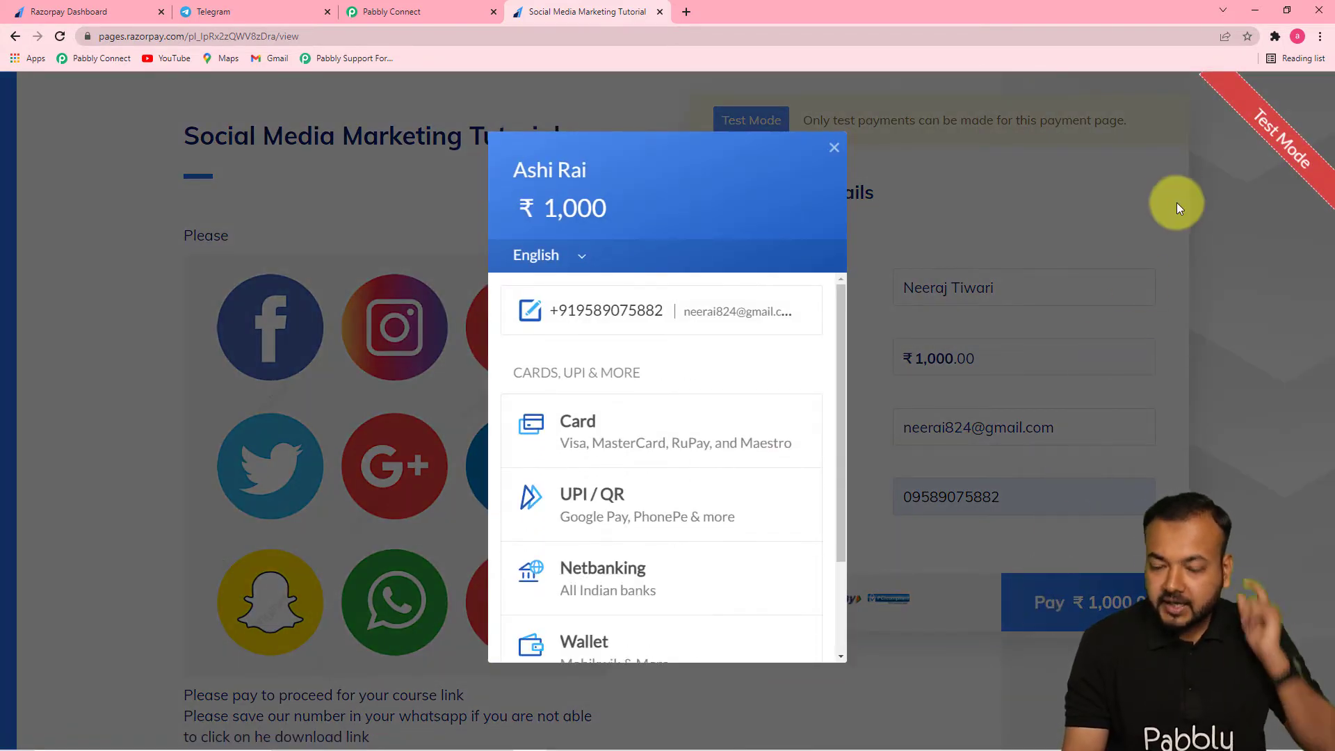
# Choose card payment and enter the card number, expiry 01/26, cardholder's name and CVV.
pyautogui.click(563, 462)
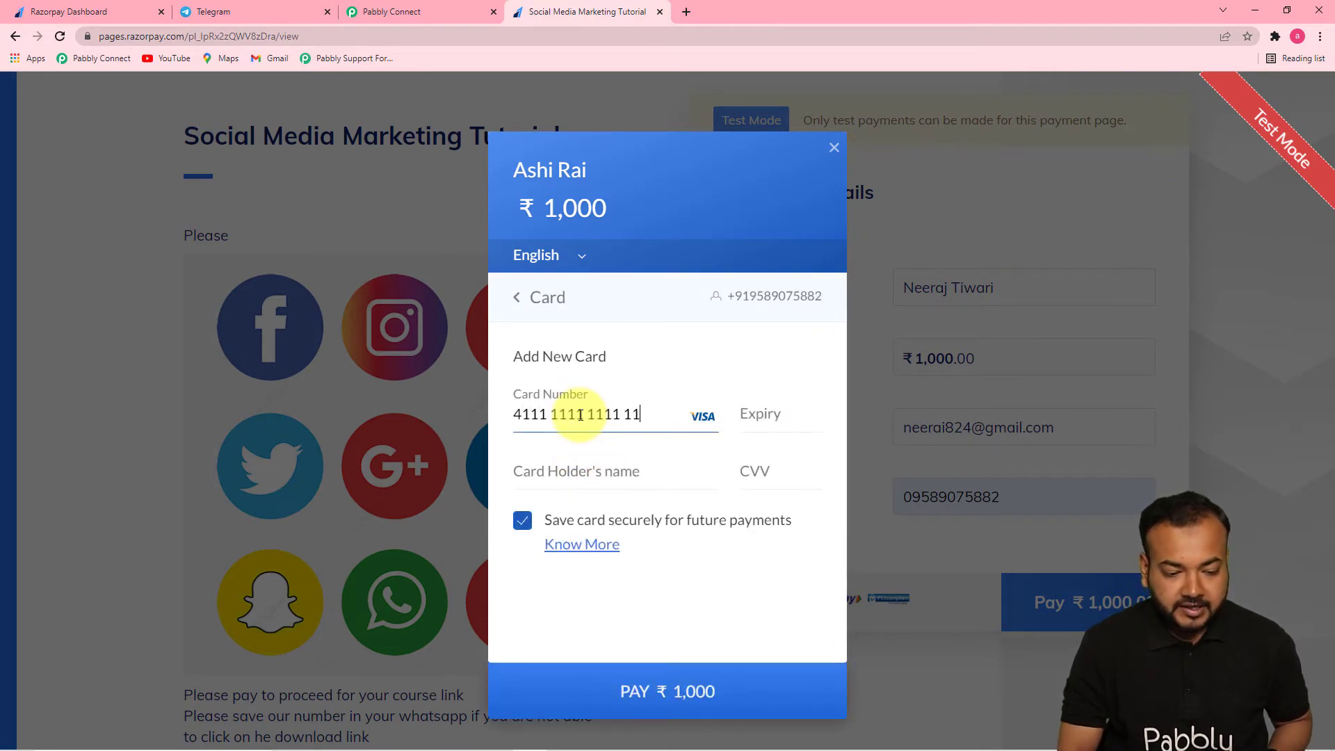
pyautogui.click(783, 423)
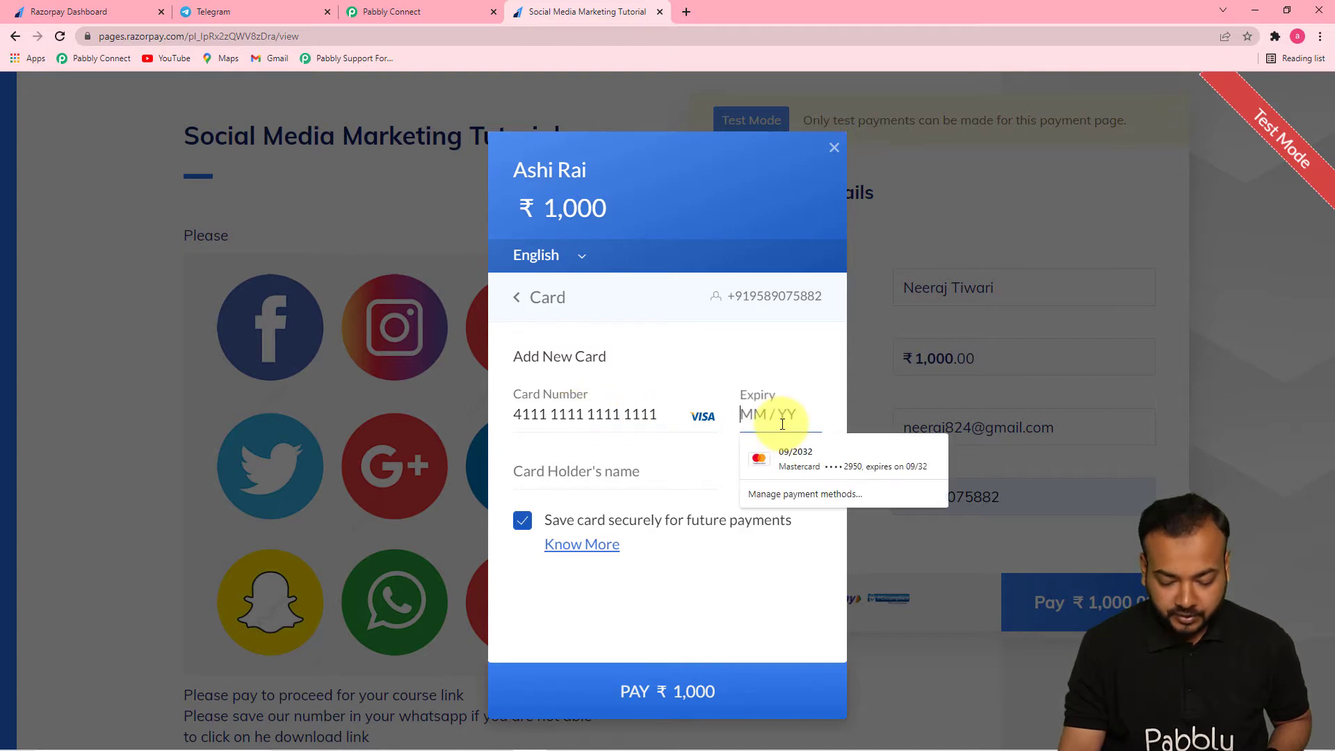
pyautogui.write('0126')
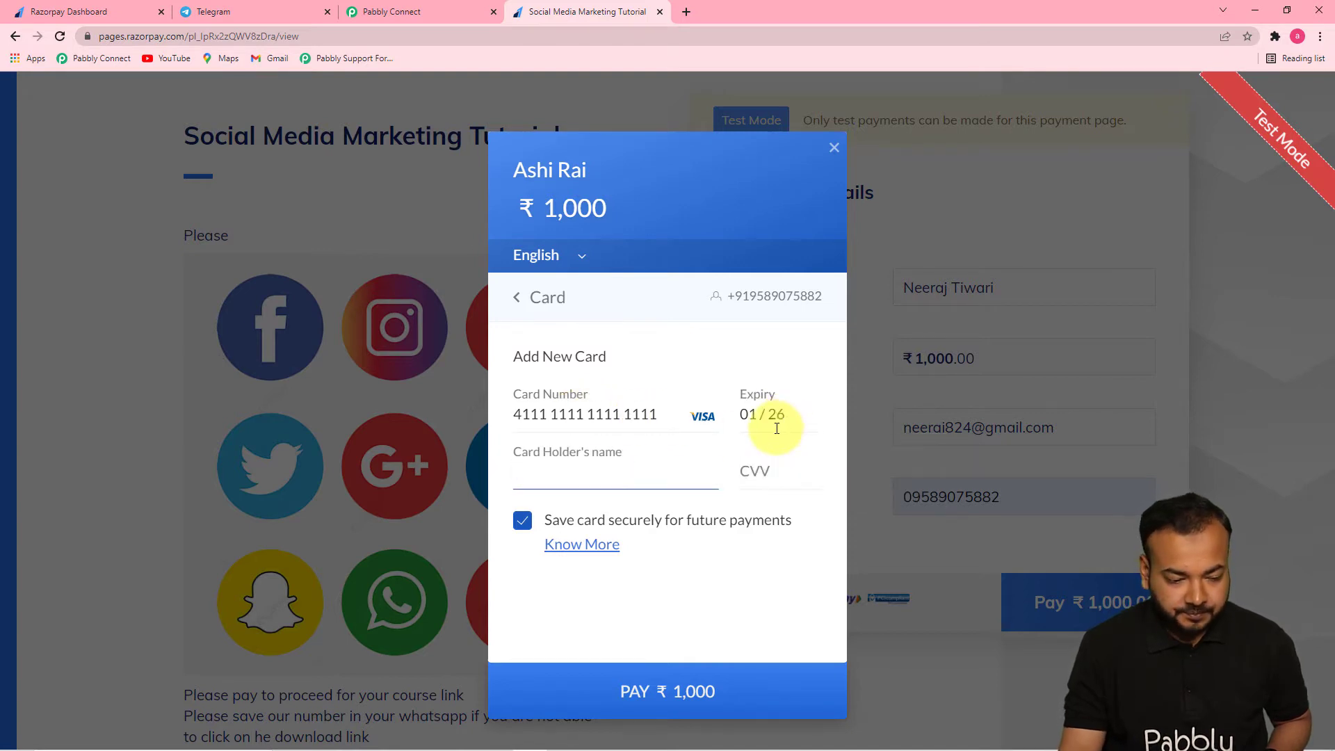
pyautogui.write('Neeraj')
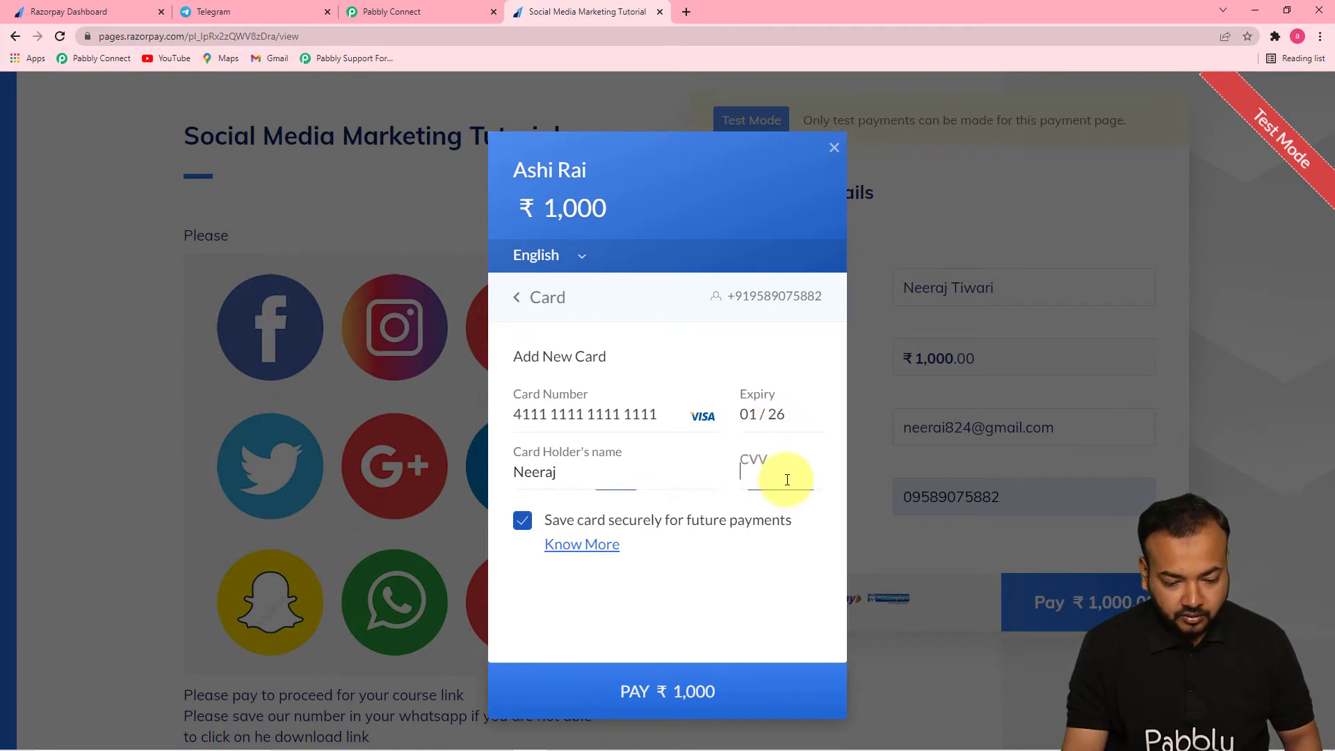
pyautogui.write('1')
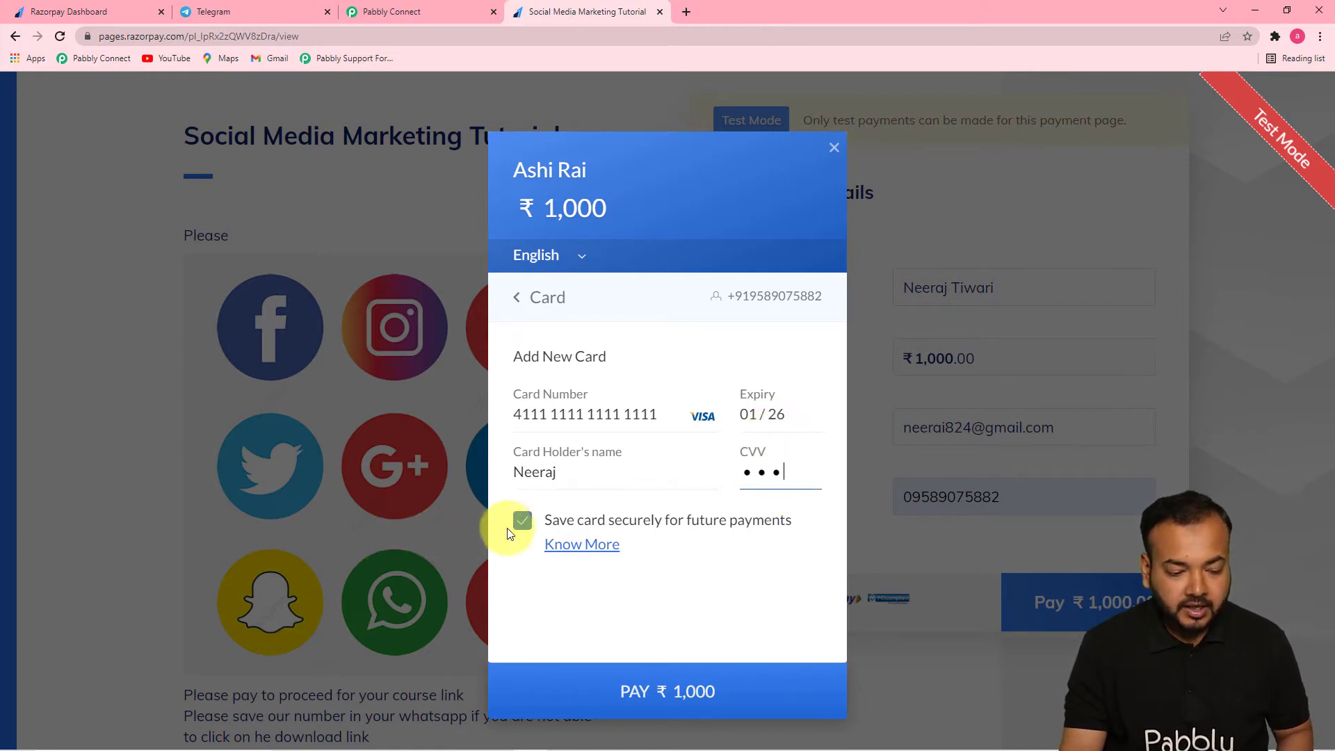
# Opt out of saving the card, submit the ₹1,000 payment and mark it as successful on the demo bank page.
pyautogui.click(521, 521)
pyautogui.click(586, 685)
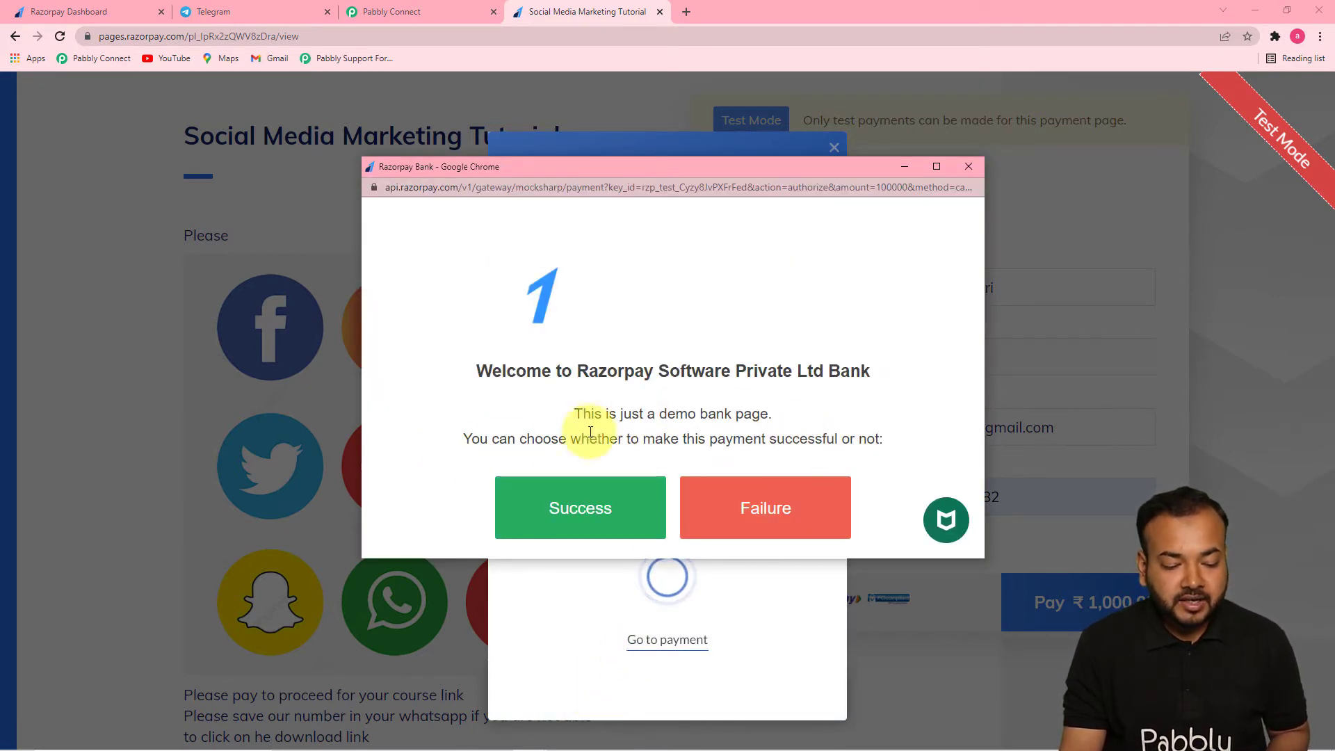
pyautogui.click(586, 513)
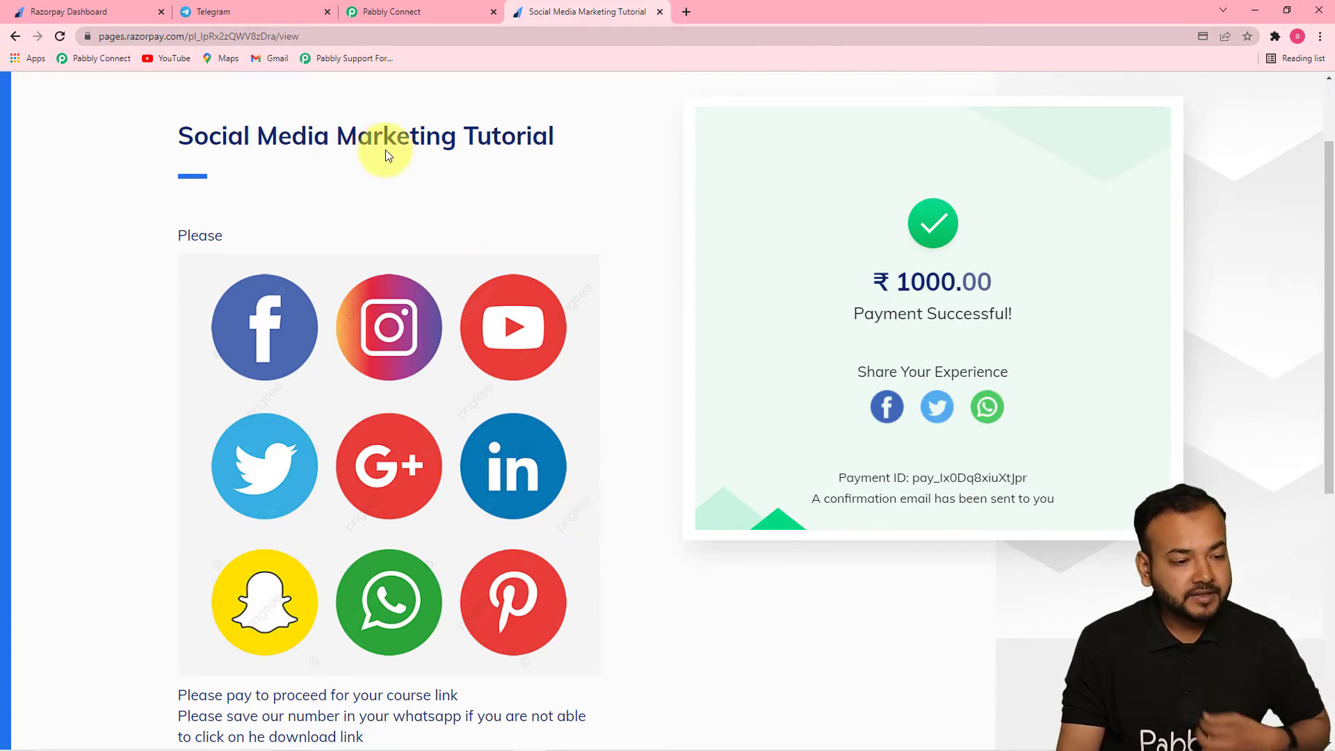
# Return to the Pabbly Connect workflow and review the captured webhook response's payment, contact and notes fields.
pyautogui.click(400, 25)
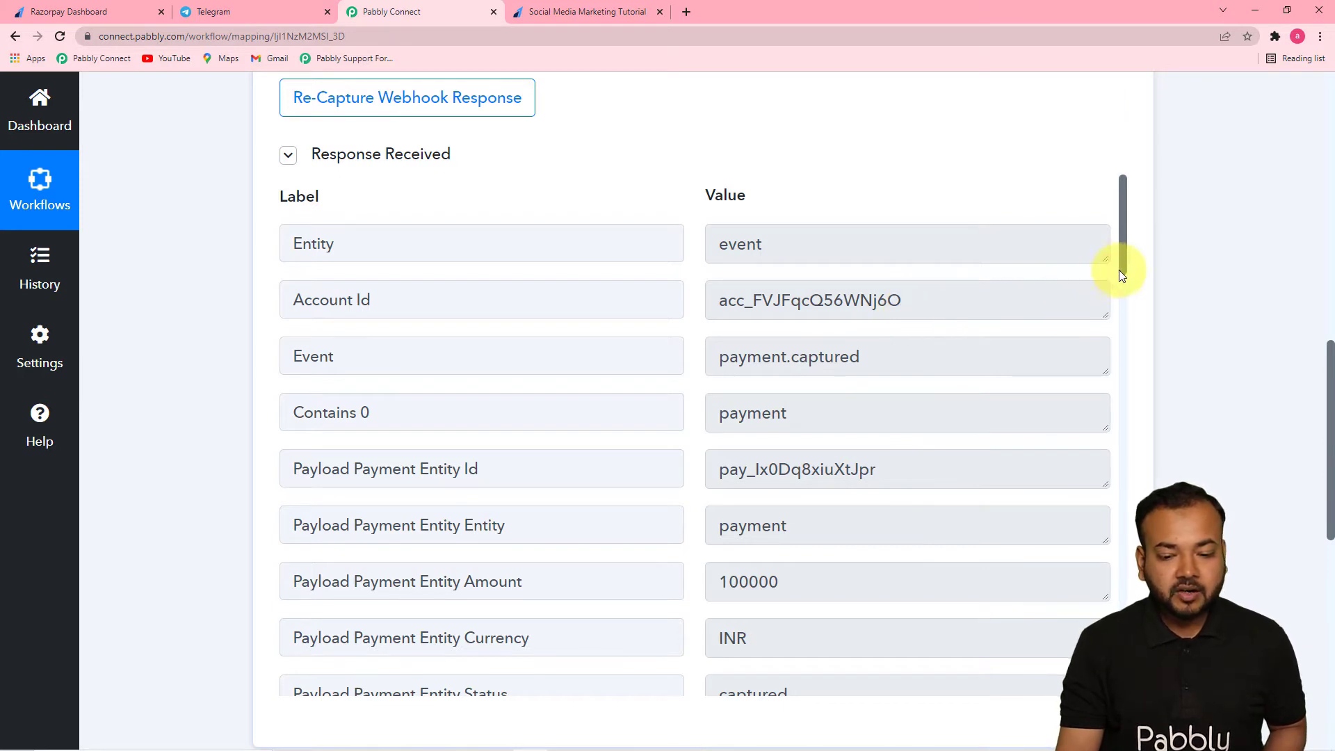
pyautogui.moveTo(1124, 254); pyautogui.dragTo(1100, 596)
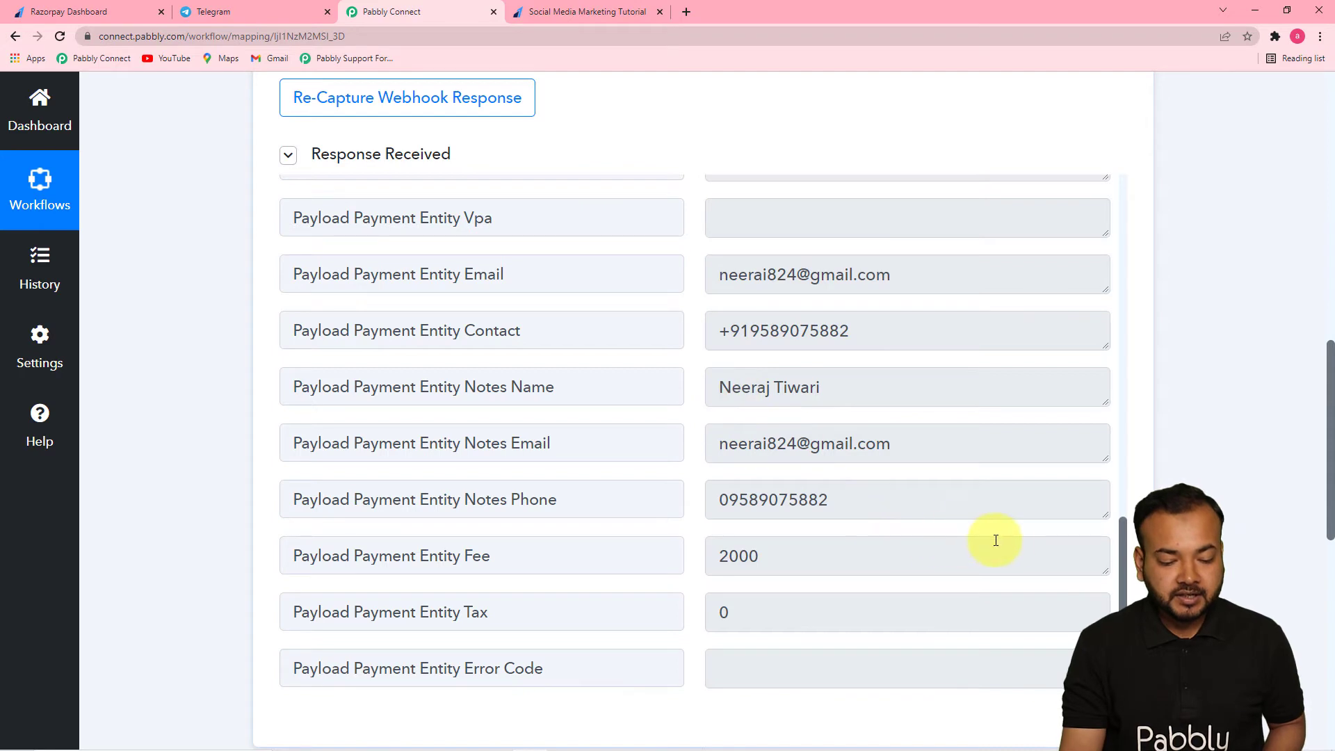
pyautogui.moveTo(1122, 527); pyautogui.dragTo(1121, 608)
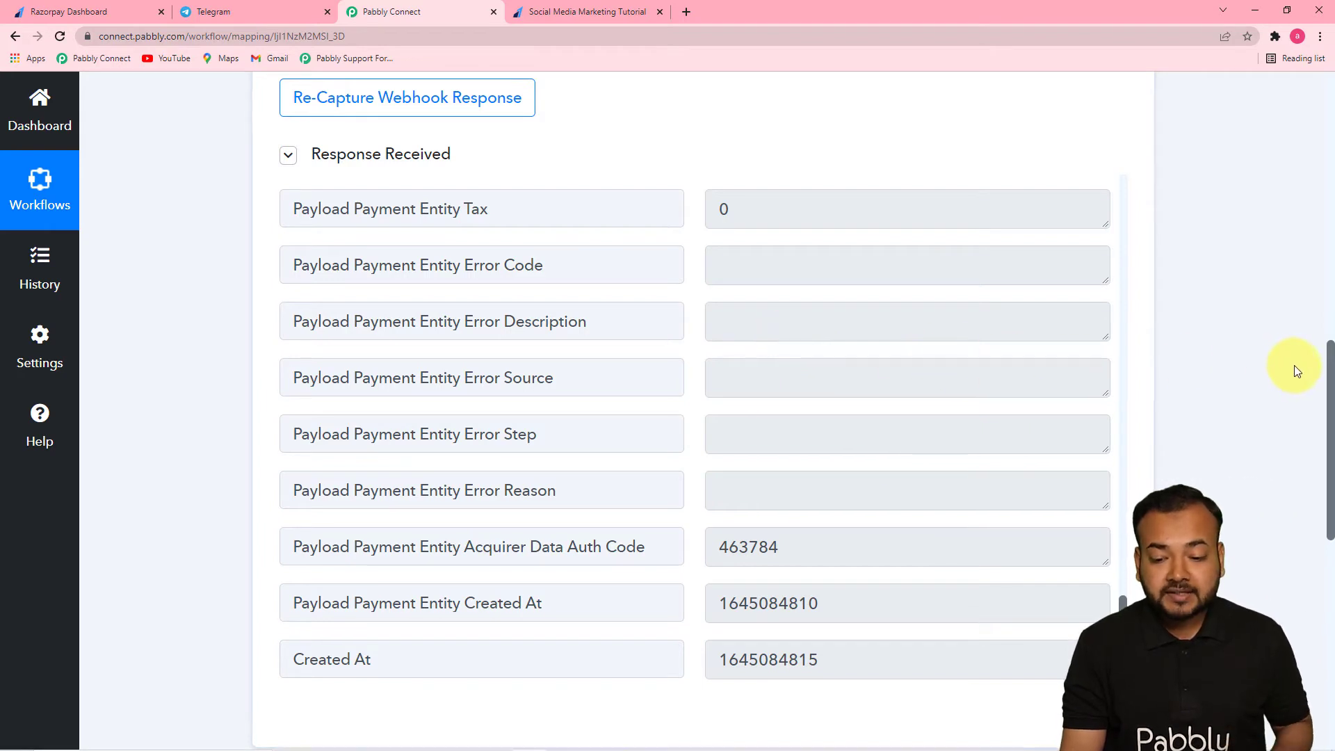
# Set the workflow's action app to Telegram Bot with the event Send a Text Message or a Reply (Markdown).
pyautogui.moveTo(1325, 360); pyautogui.dragTo(1331, 455)
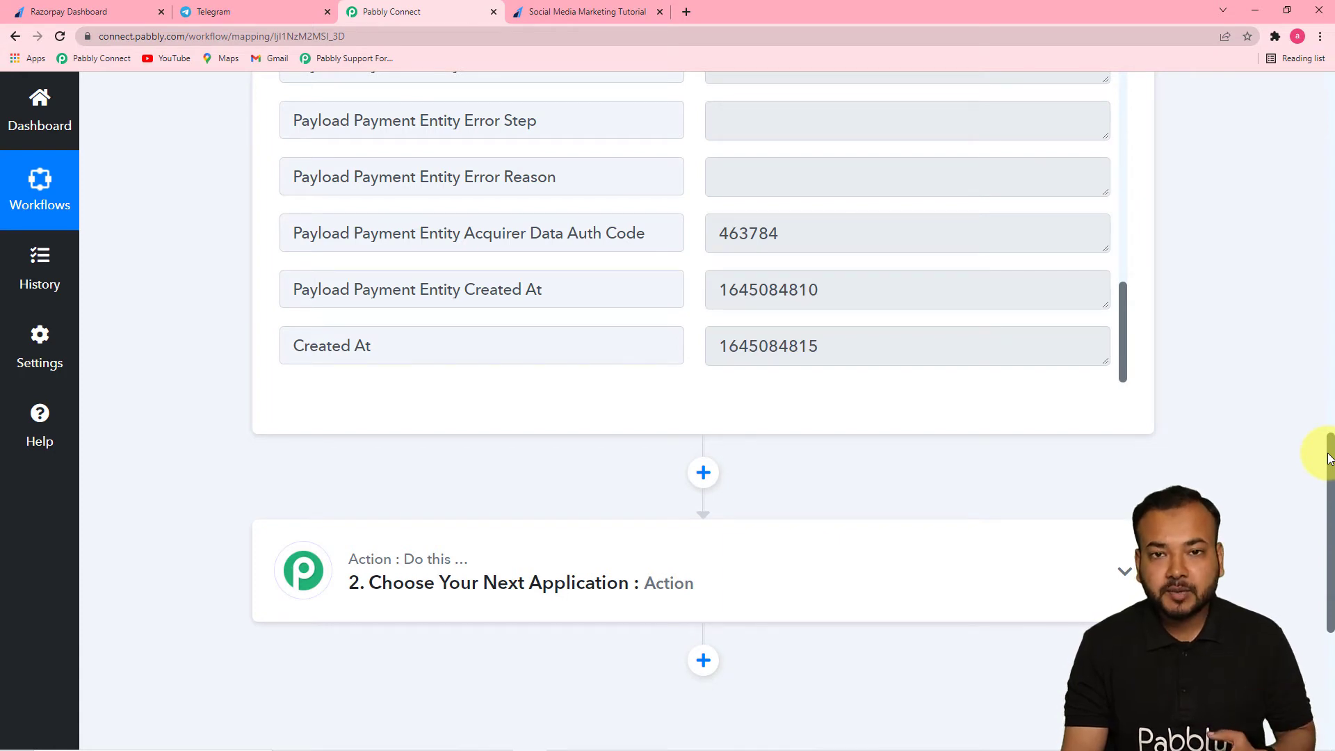
pyautogui.moveTo(1330, 459); pyautogui.dragTo(1321, 498)
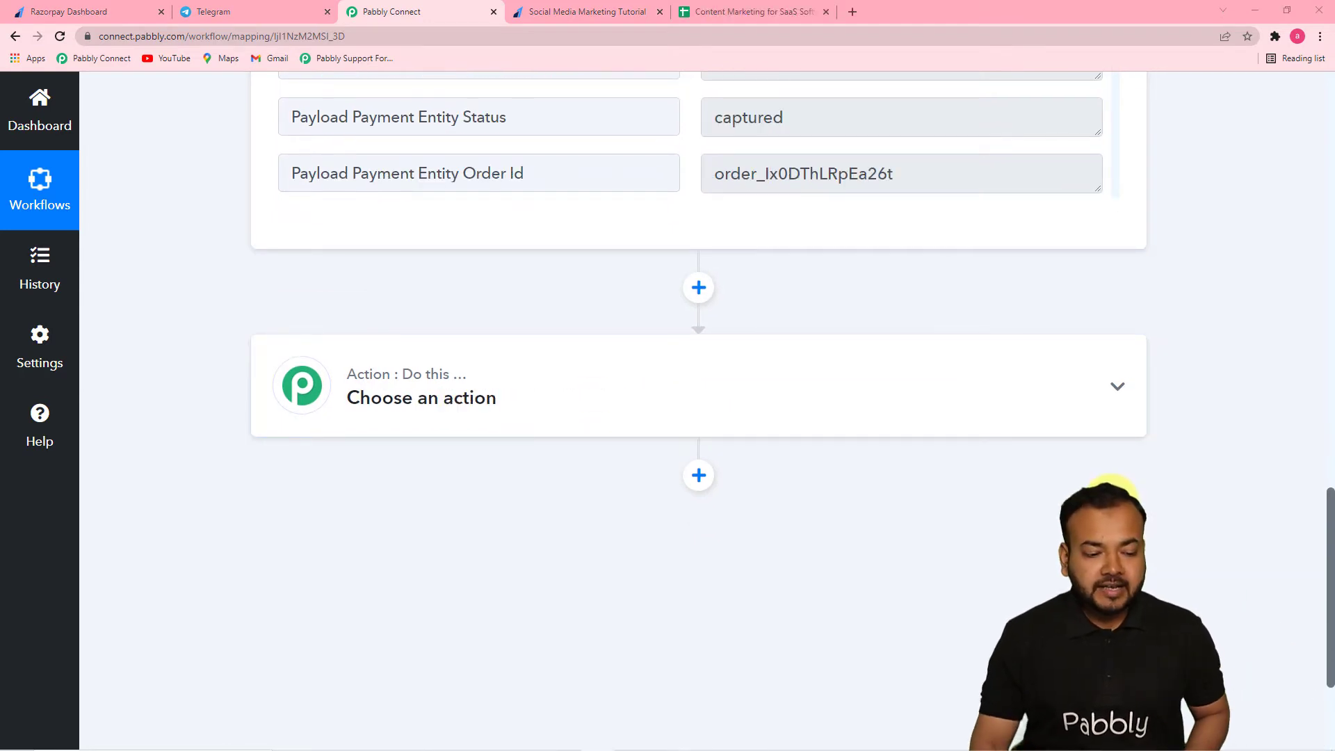
pyautogui.click(628, 415)
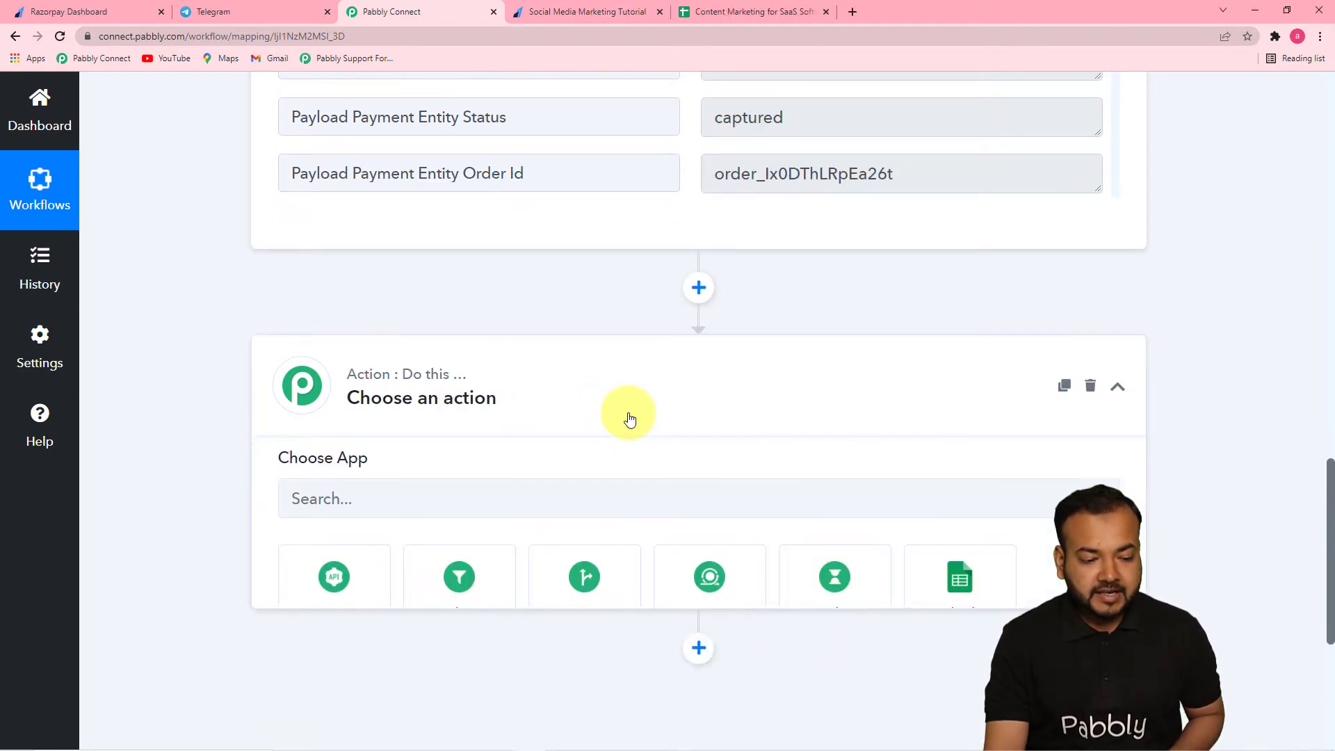
pyautogui.click(366, 293)
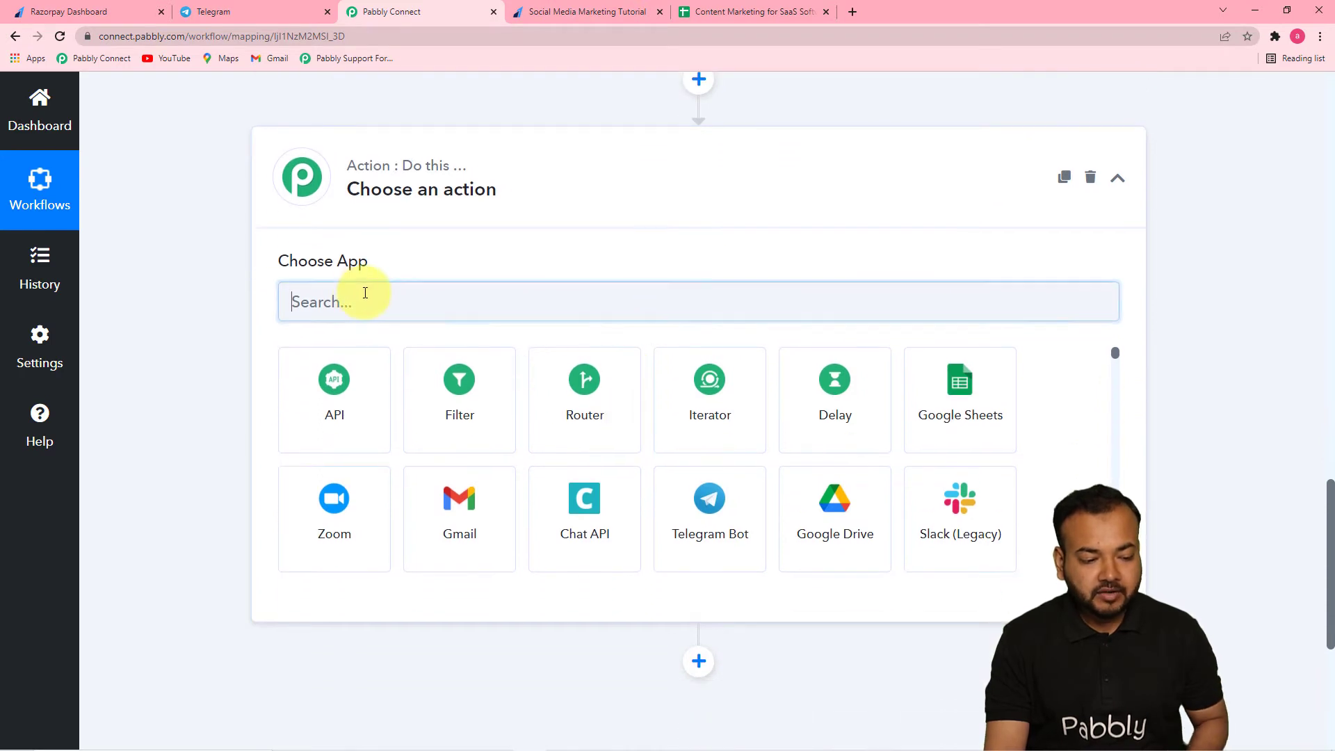
pyautogui.write('tel')
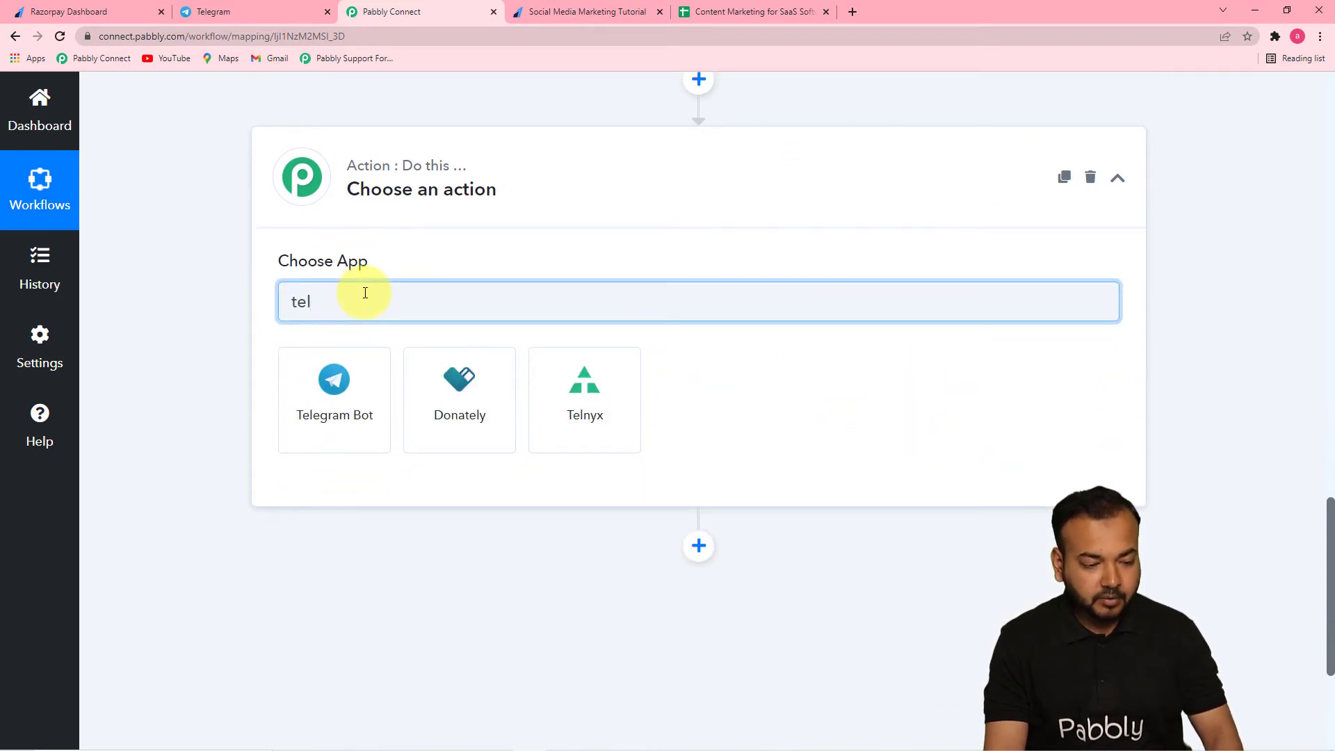
pyautogui.click(360, 419)
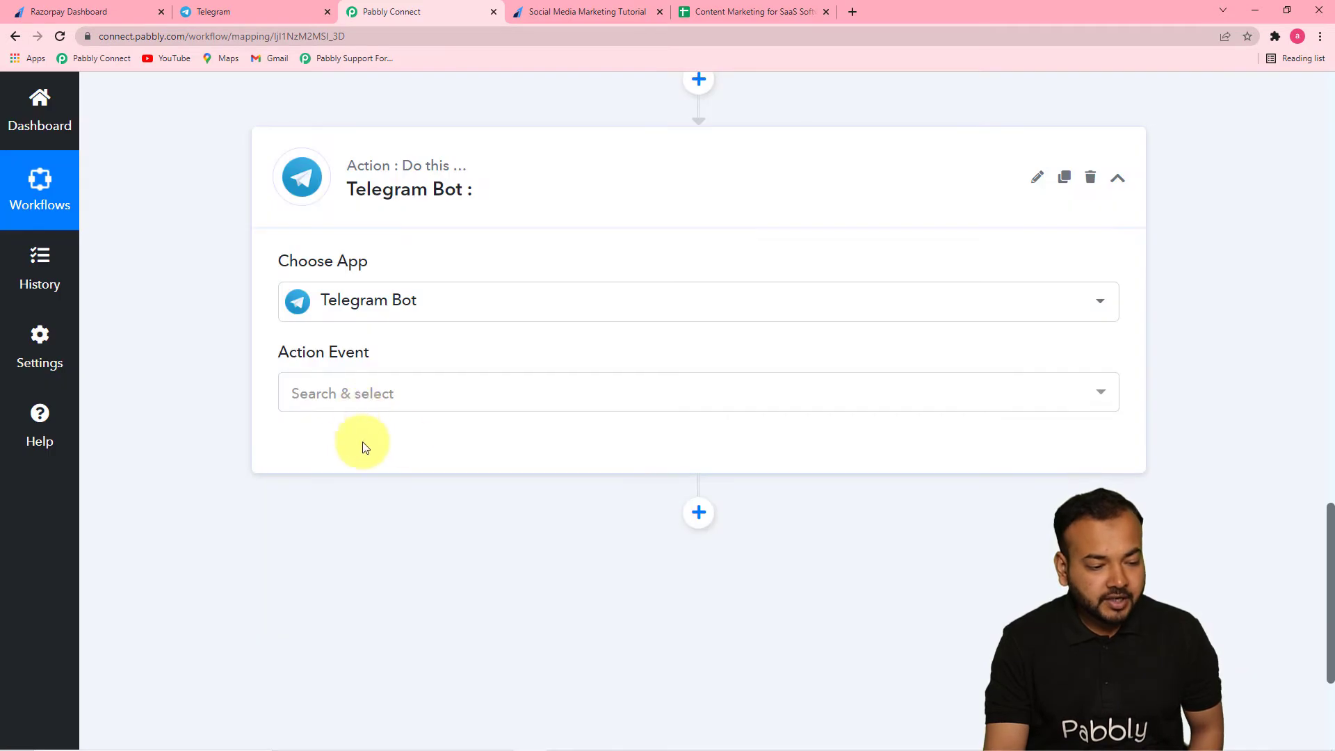
pyautogui.click(402, 392)
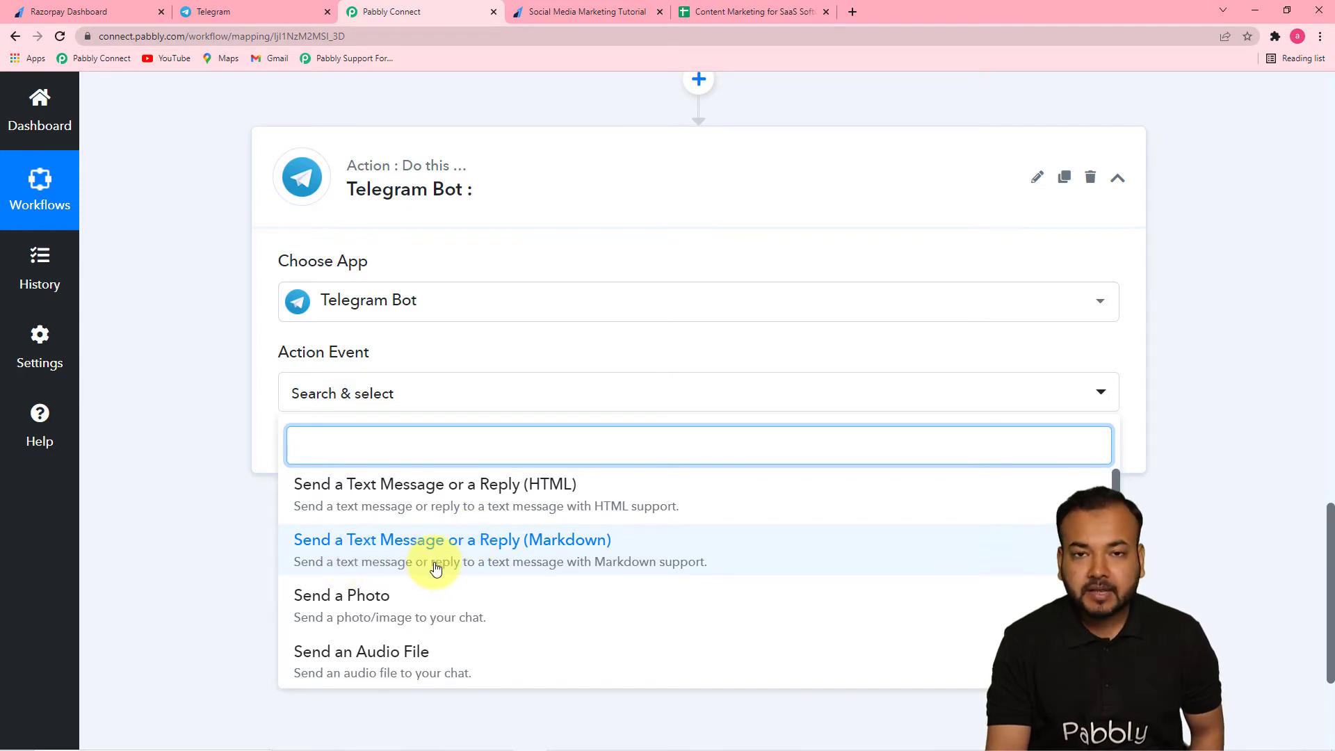
pyautogui.click(412, 548)
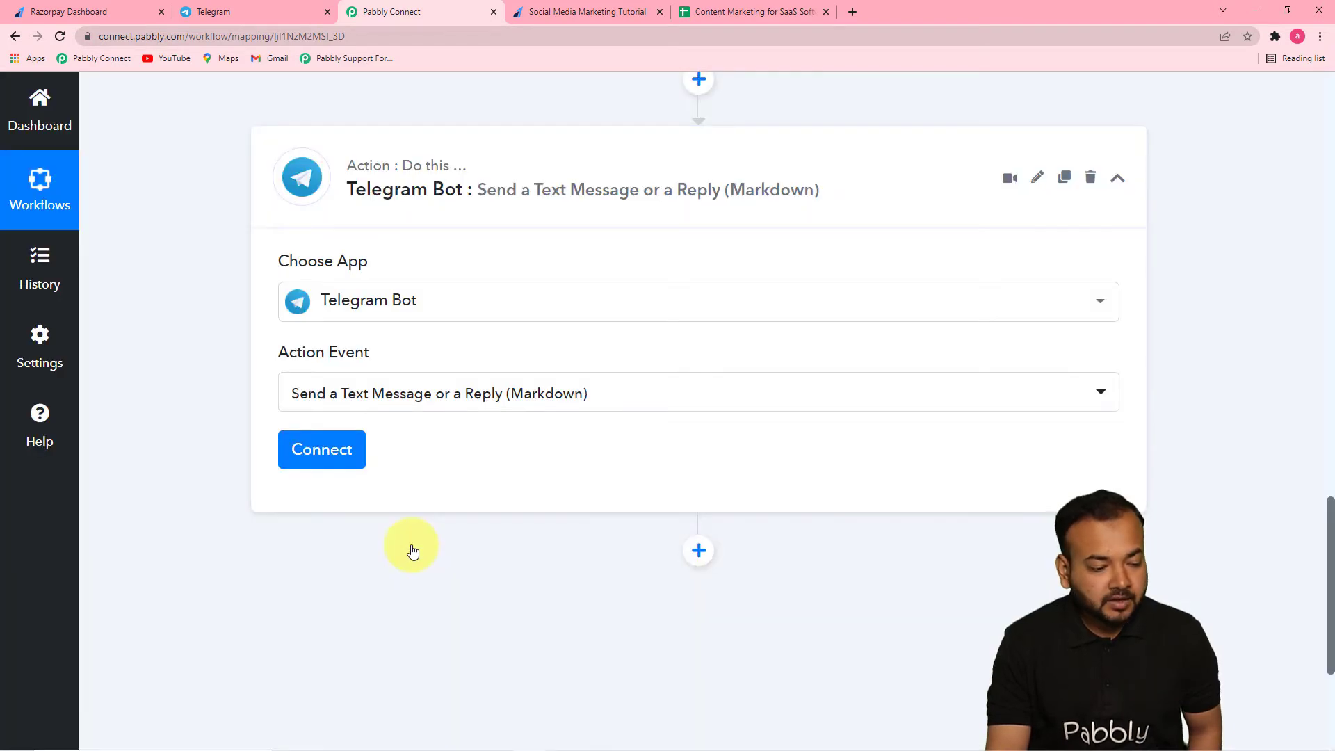
# Start adding a new Telegram Bot connection for the action and bring up its token field and instructions.
pyautogui.click(327, 450)
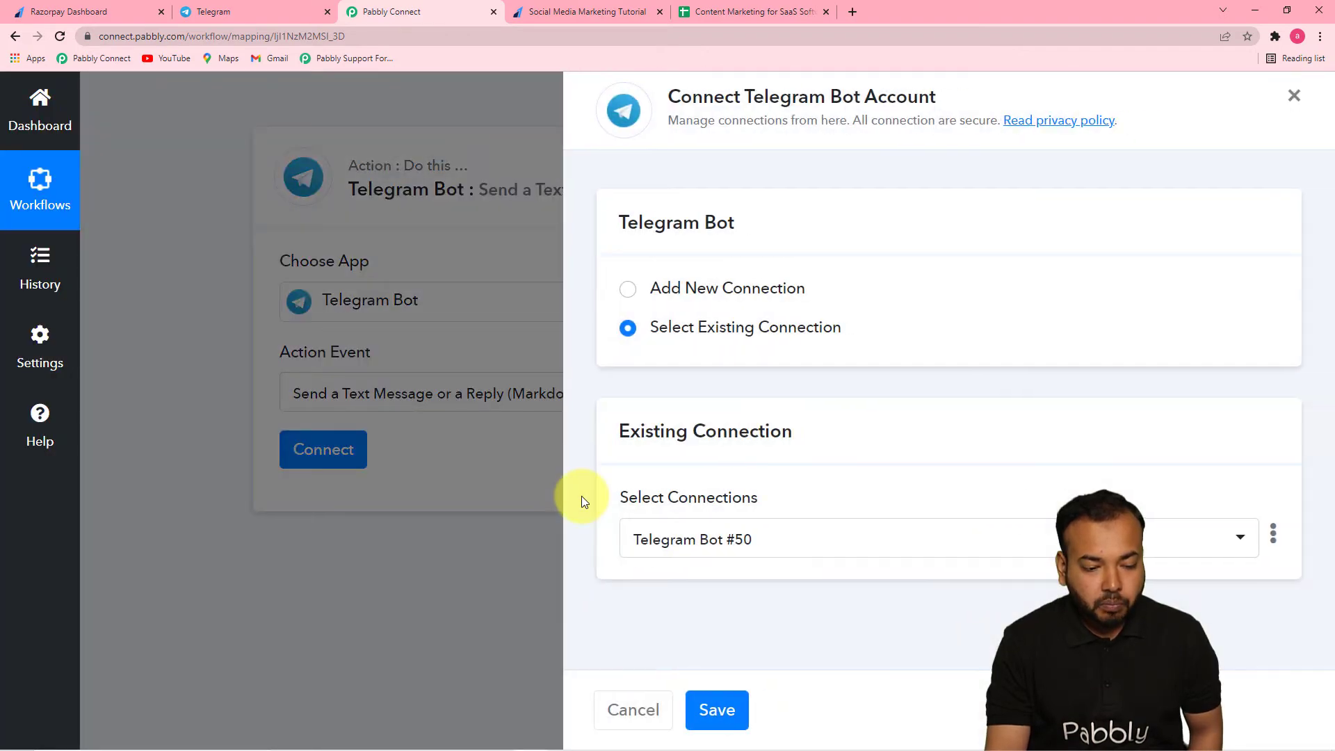
pyautogui.click(627, 290)
pyautogui.moveTo(1328, 301); pyautogui.dragTo(1332, 487)
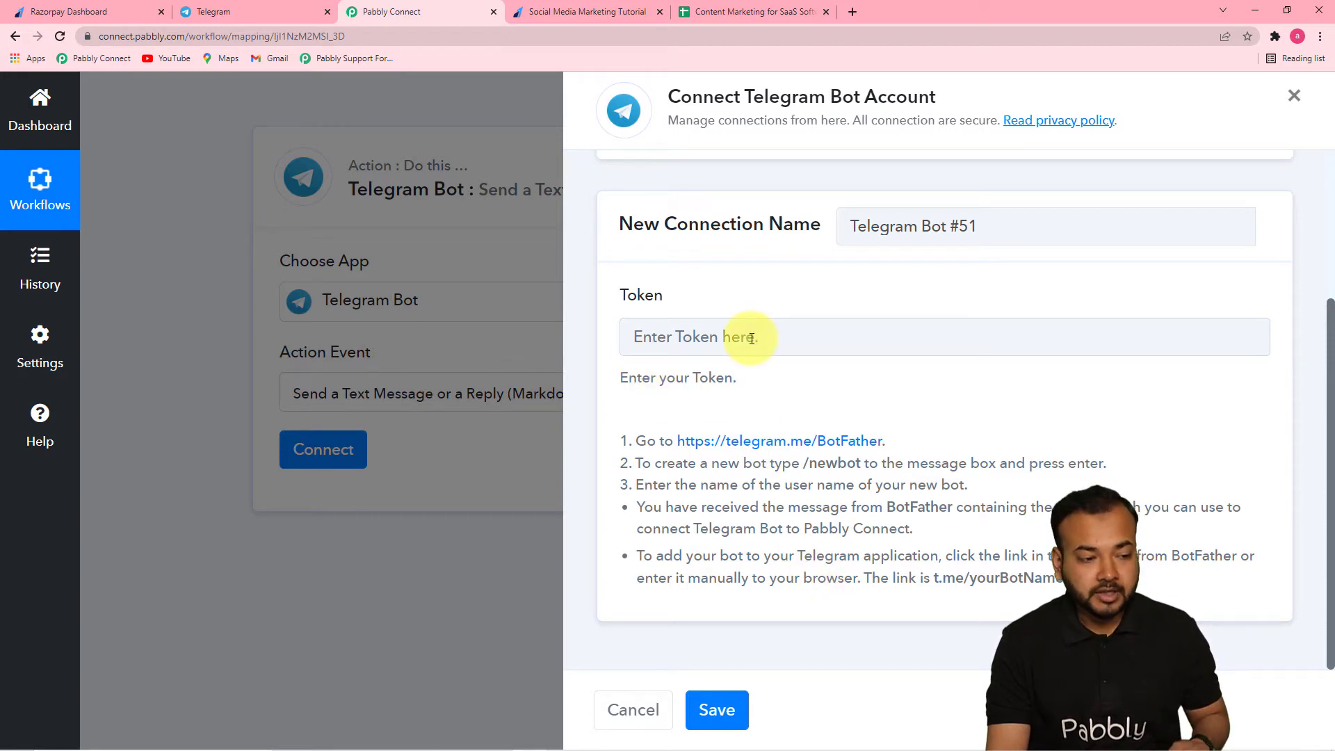
# Switch to Telegram, search the chats for "bot" and open the BotFather chat.
pyautogui.click(245, 15)
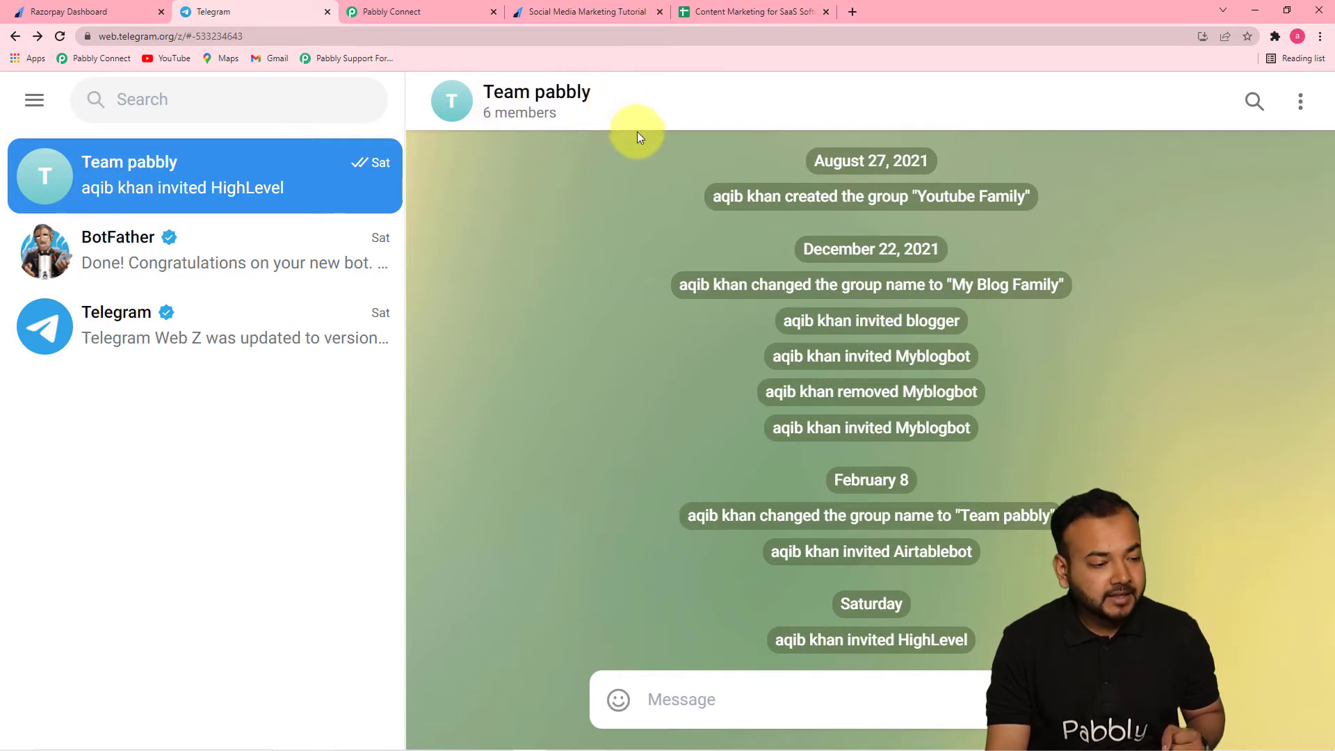
pyautogui.click(232, 114)
pyautogui.write('b')
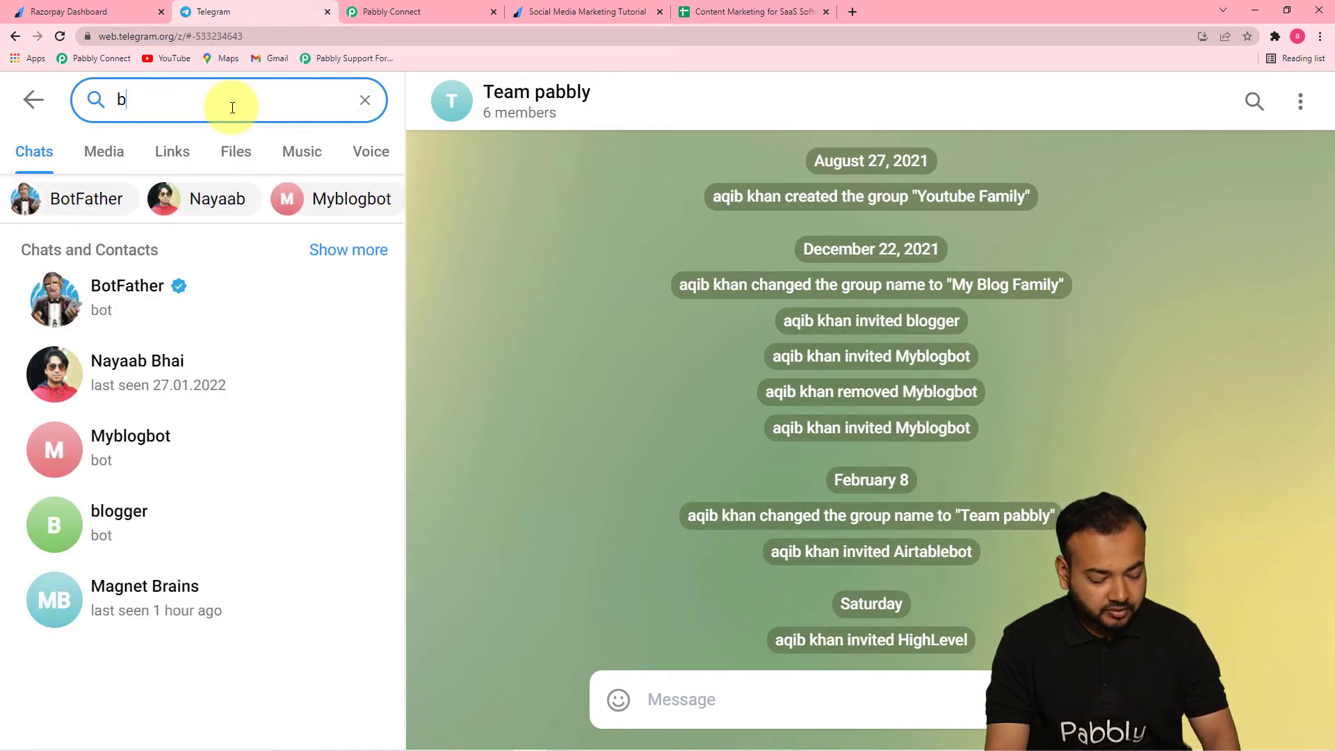
pyautogui.write('ot')
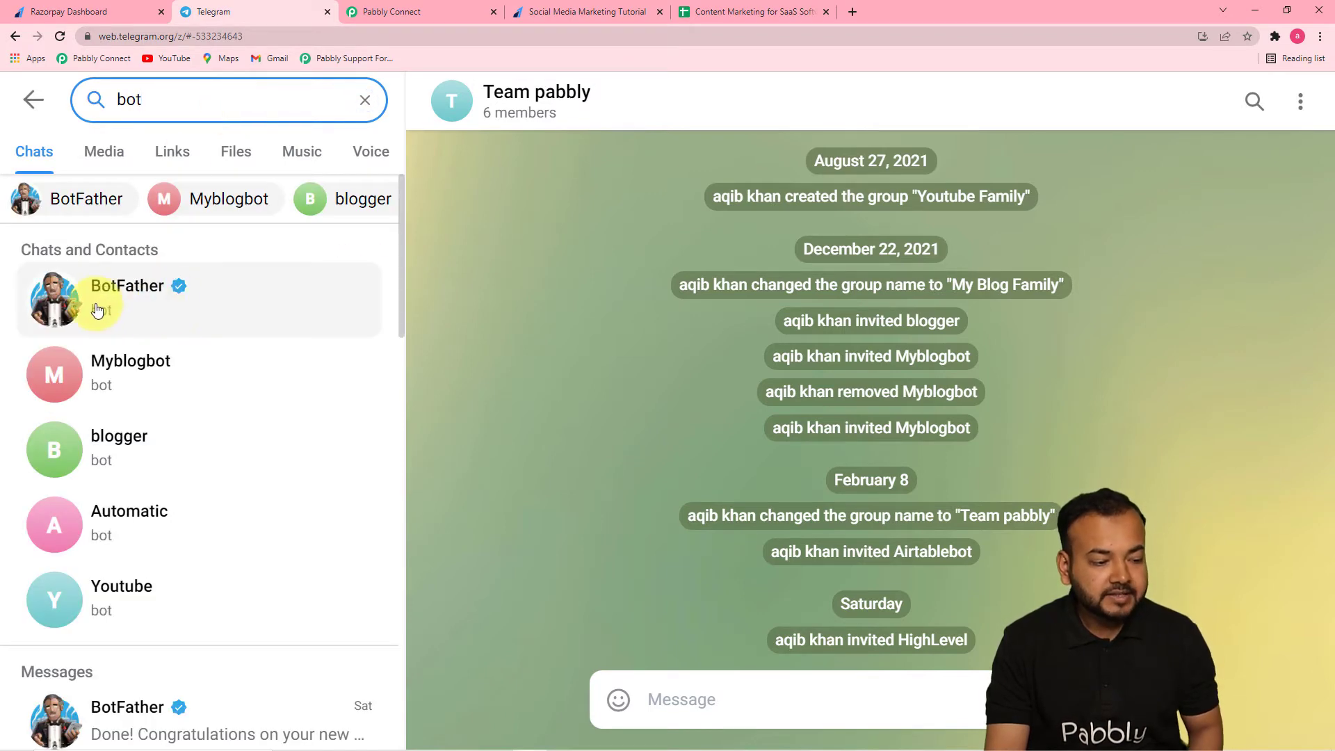
pyautogui.click(135, 307)
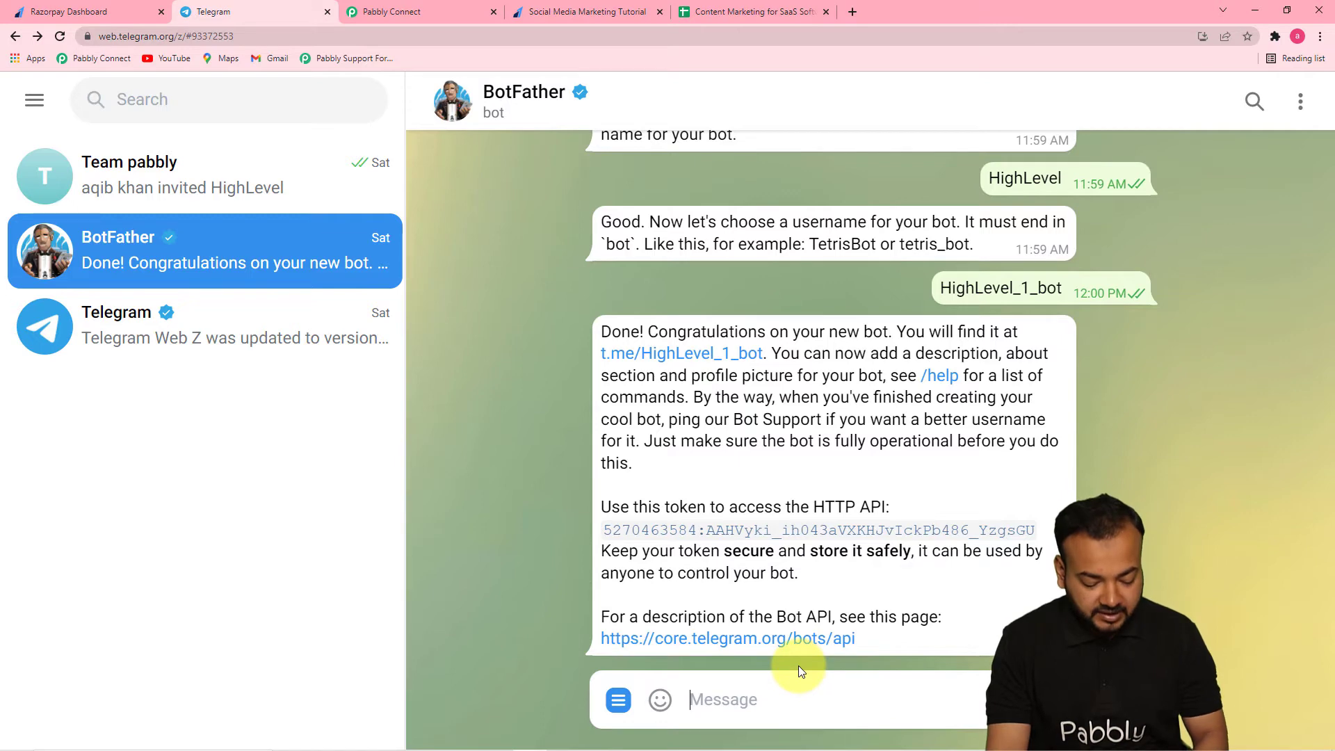
# Send BotFather the /newbot command and name the new bot Razorpay.
pyautogui.write('/')
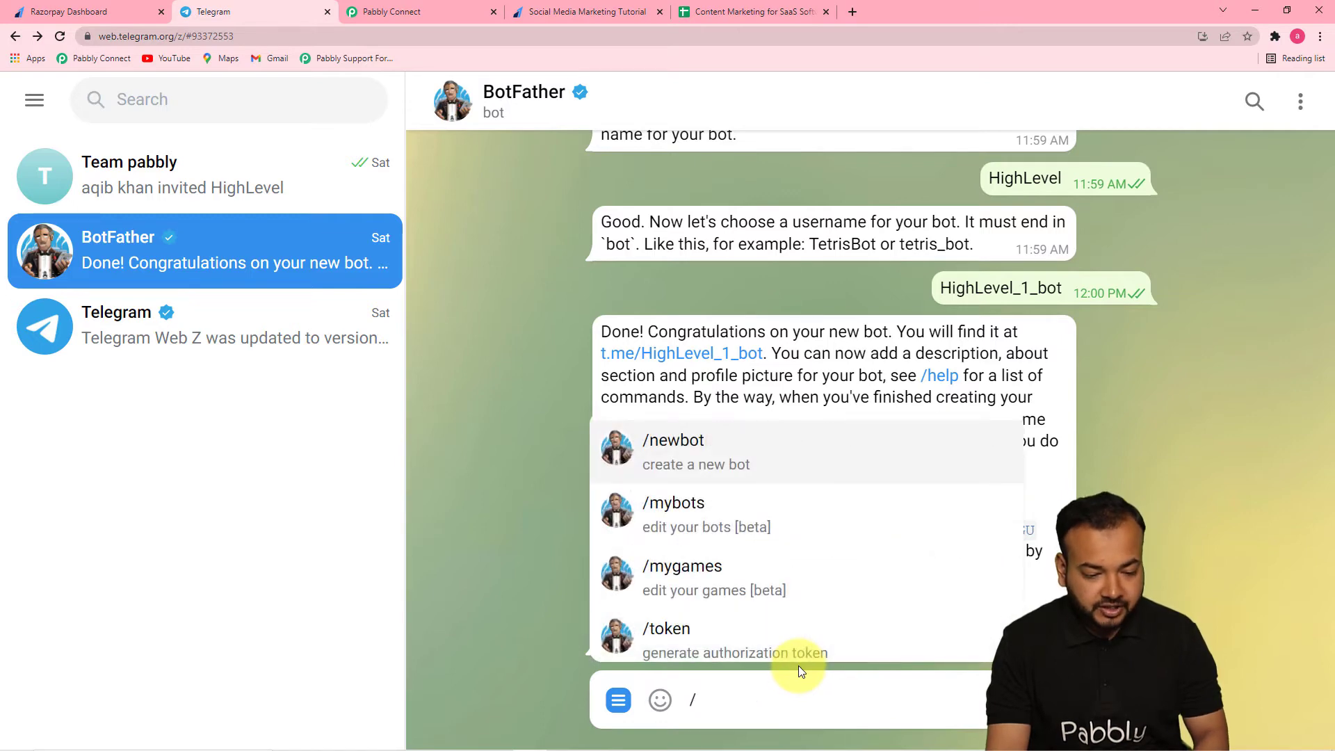
pyautogui.click(678, 450)
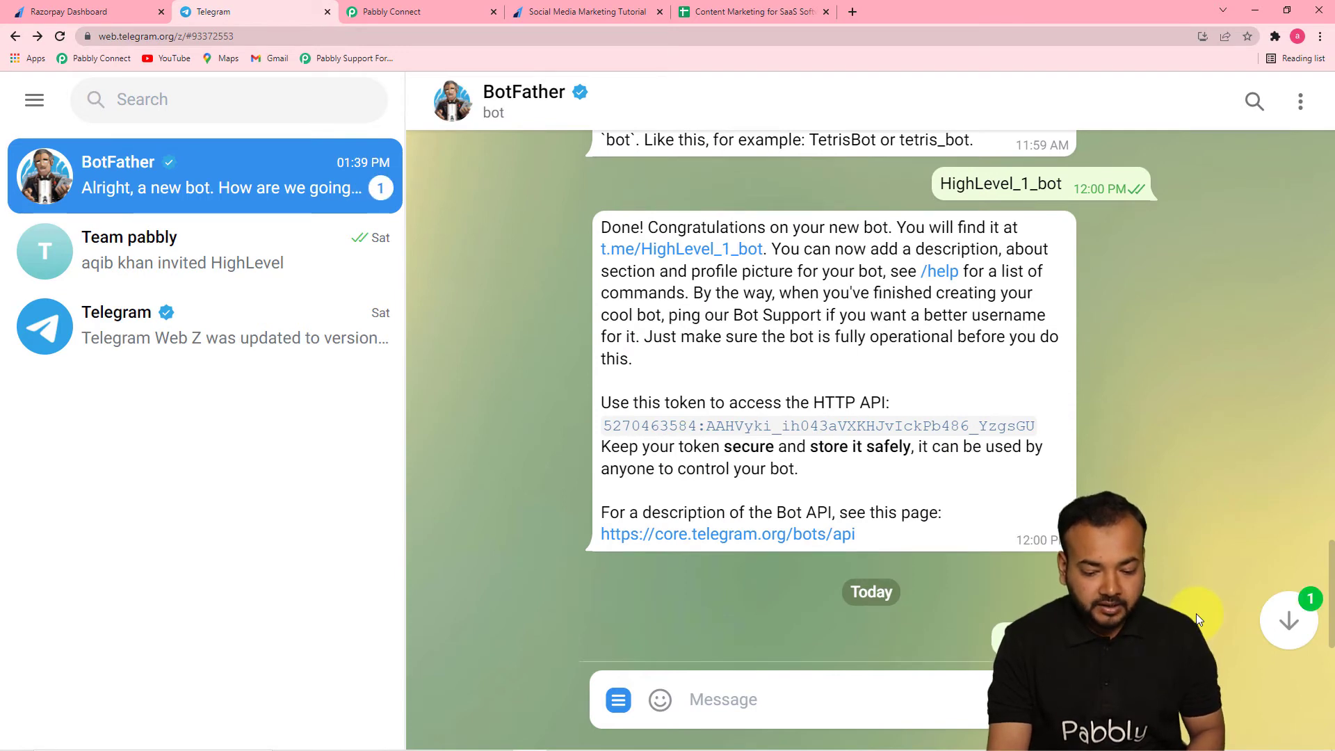
pyautogui.scroll(-1, 1332, 563)
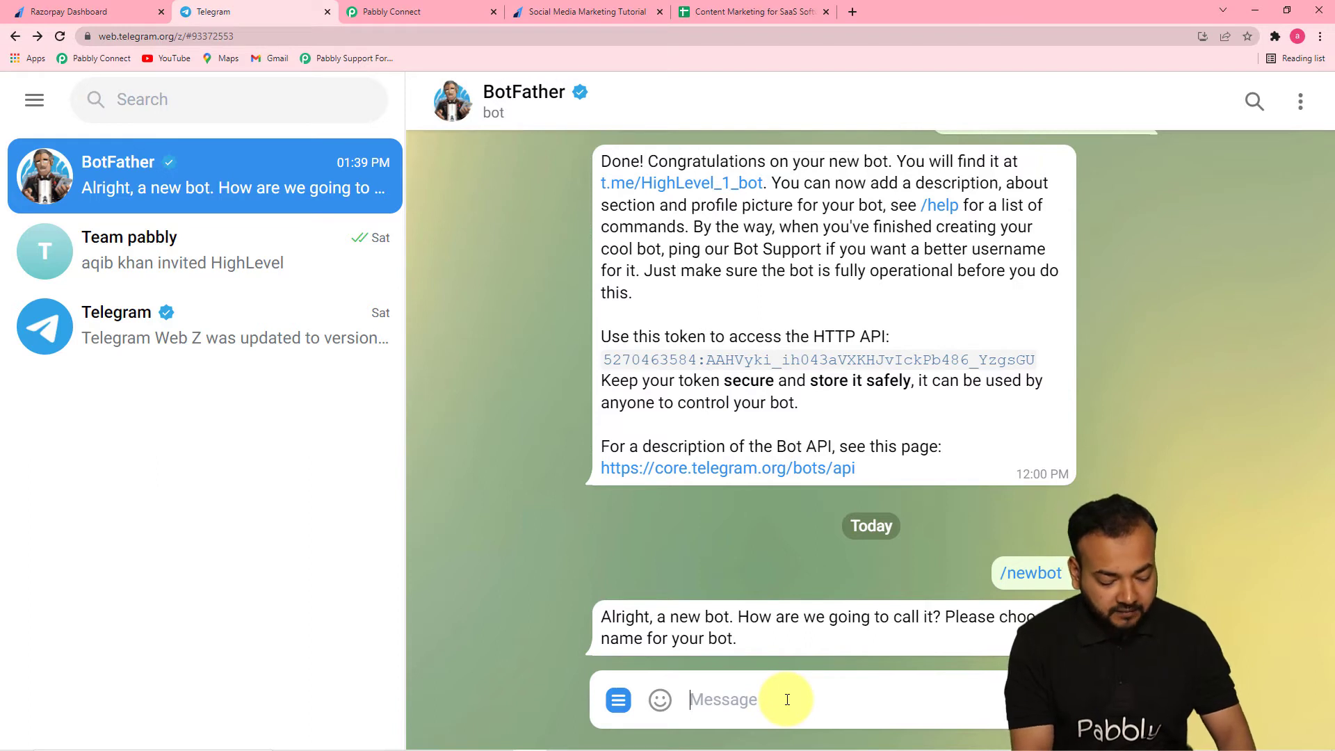
pyautogui.write('From')
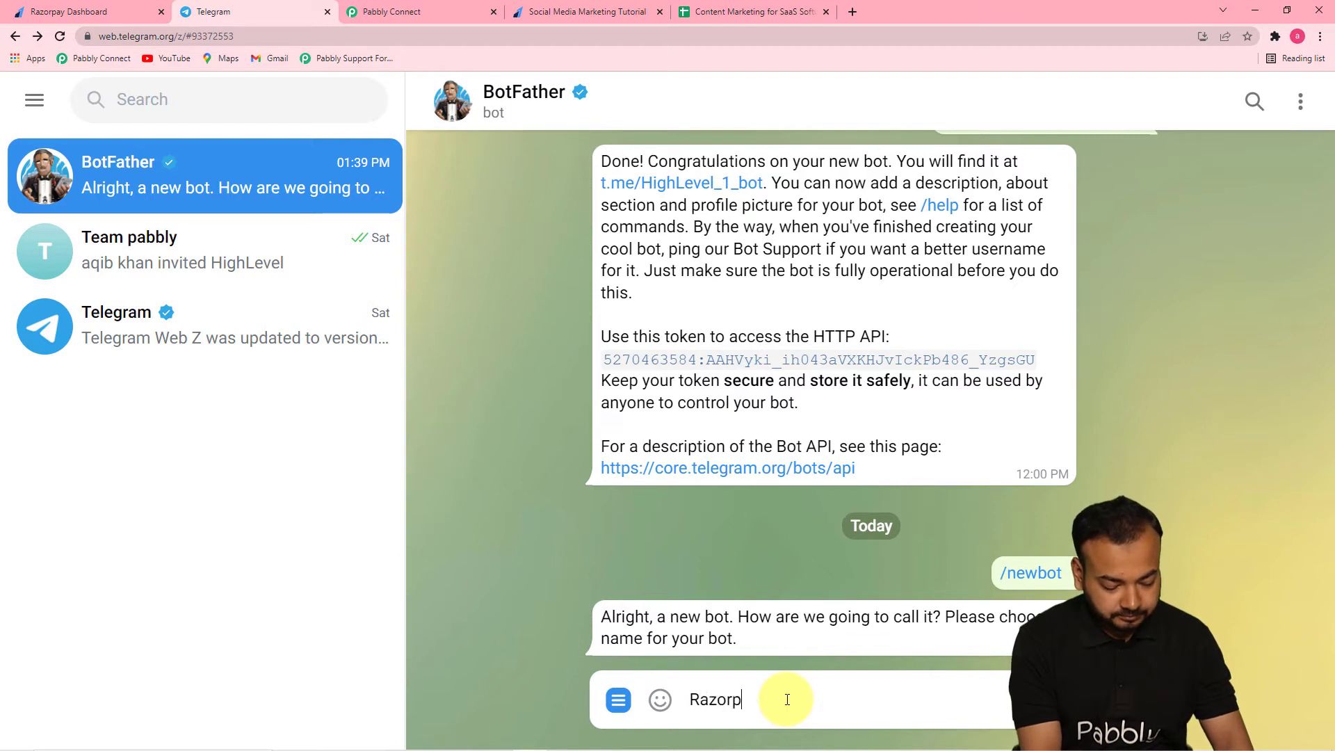
pyautogui.press('Return')
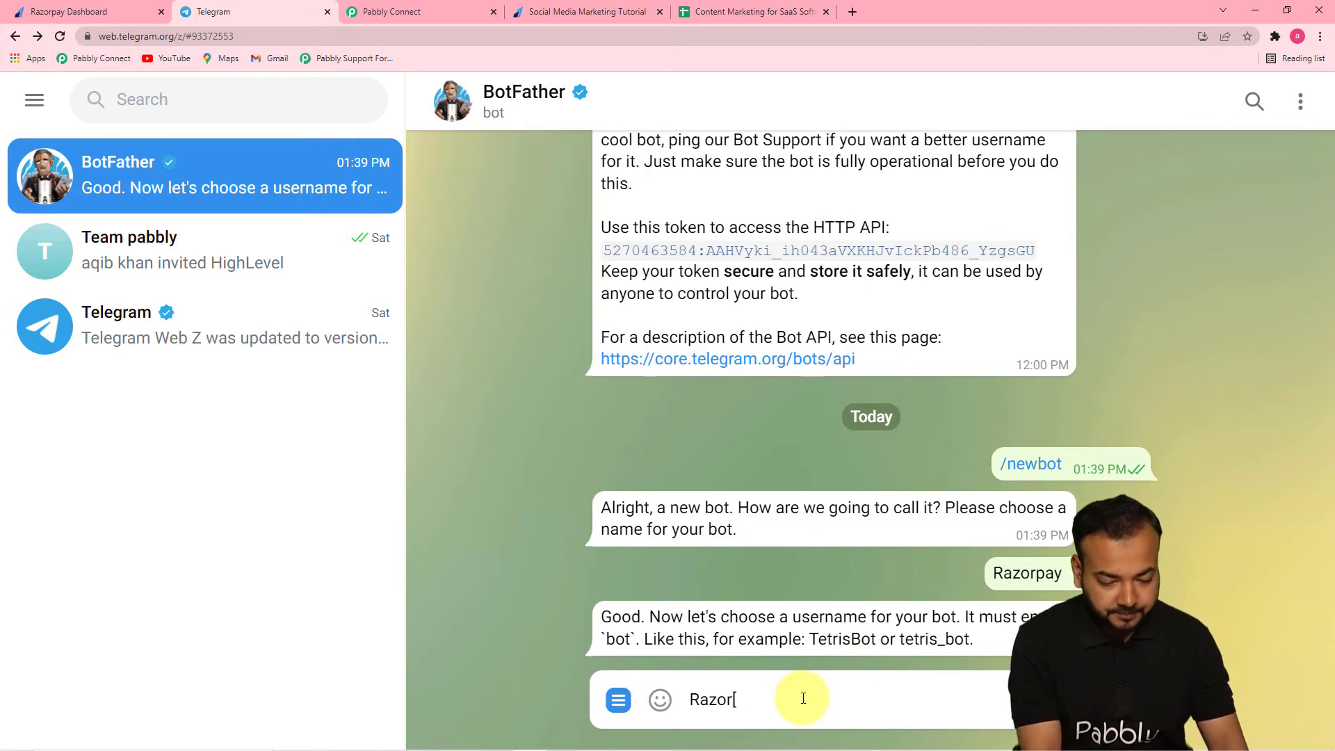
# Send BotFather the username Razorpay_1_bot for the new bot.
pyautogui.write('y')
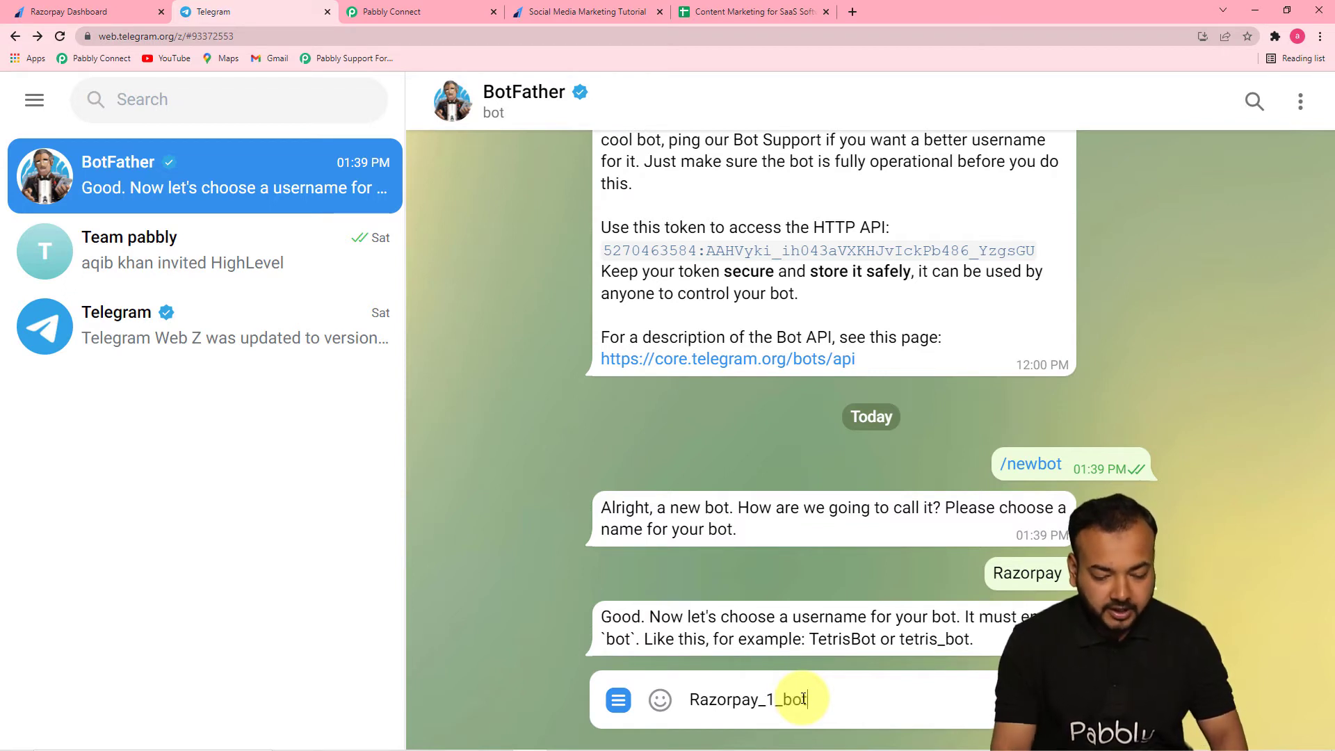
pyautogui.write('_1_bot')
pyautogui.press('Return')
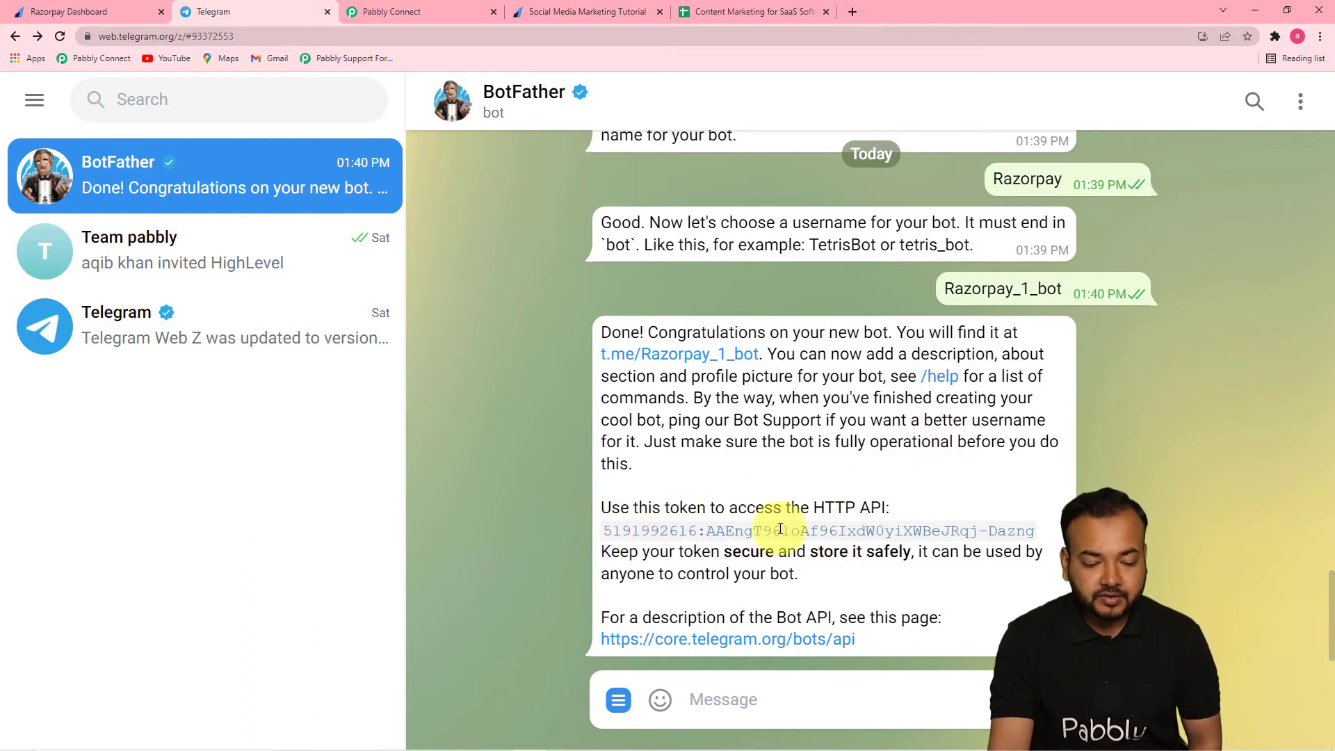
# Copy the new bot's API token from BotFather's message, paste it into the Token field in Pabbly Connect and save the connection.
pyautogui.moveTo(605, 532); pyautogui.dragTo(999, 531)
pyautogui.rightClick(999, 530)
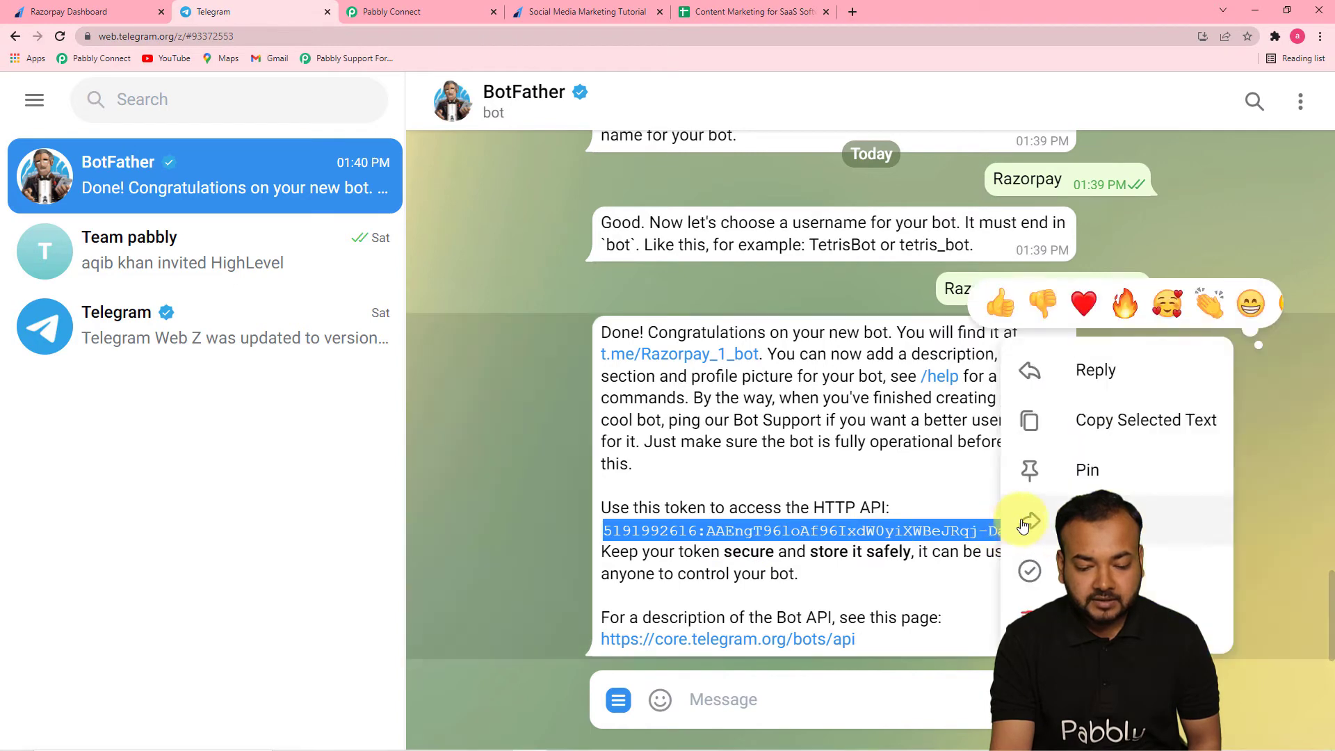
pyautogui.click(1065, 421)
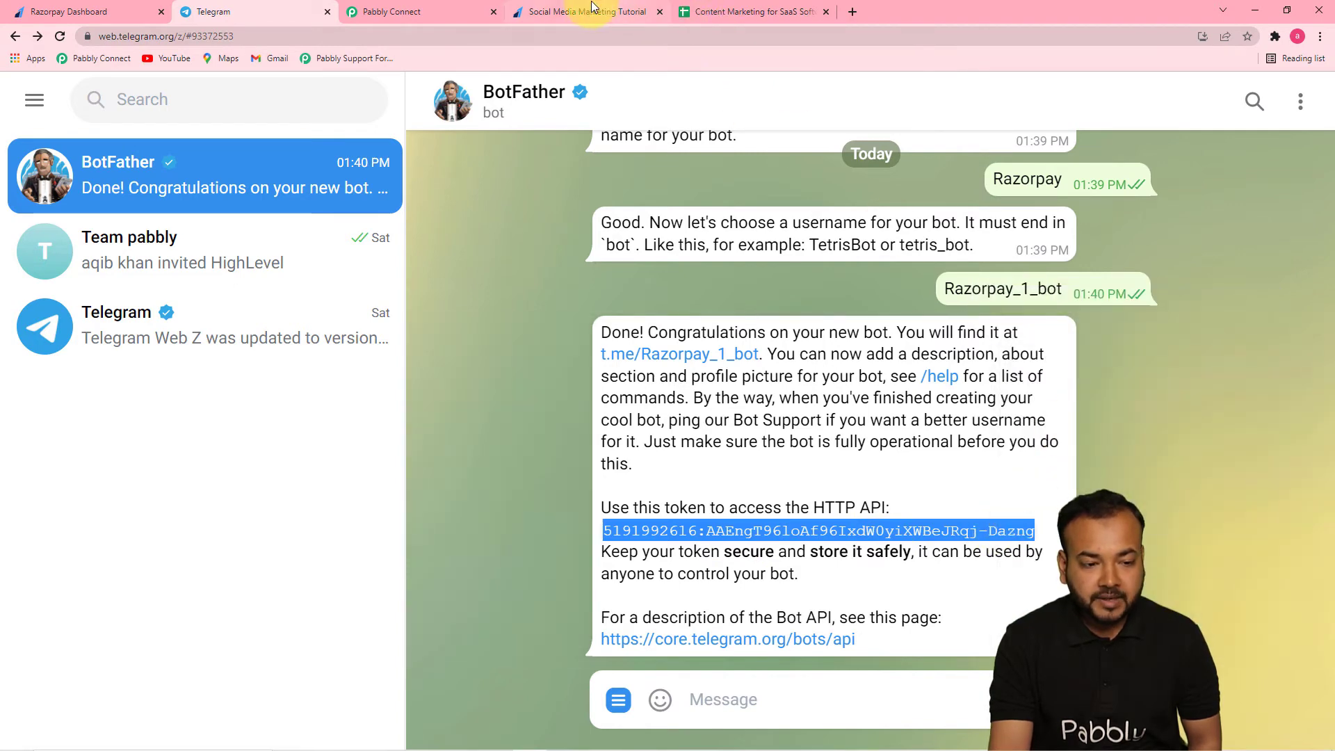
pyautogui.click(449, 9)
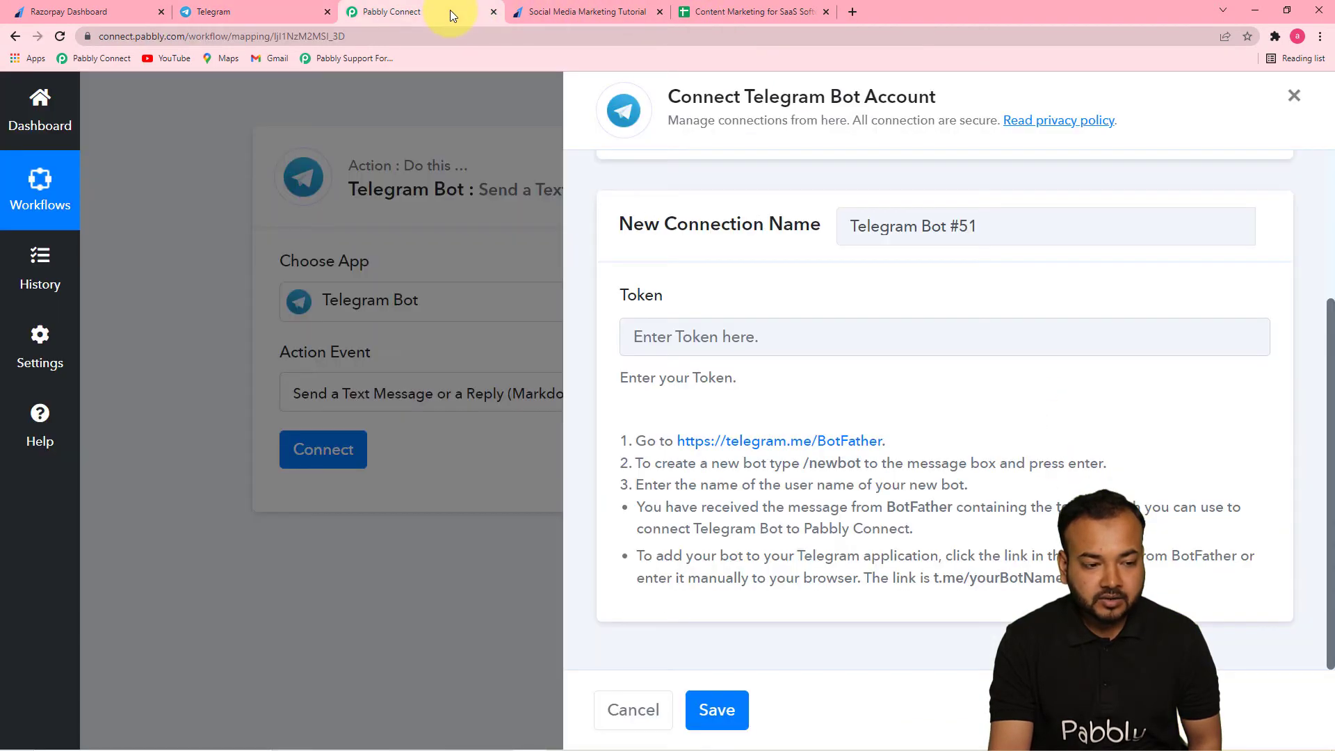
pyautogui.rightClick(652, 339)
pyautogui.click(703, 450)
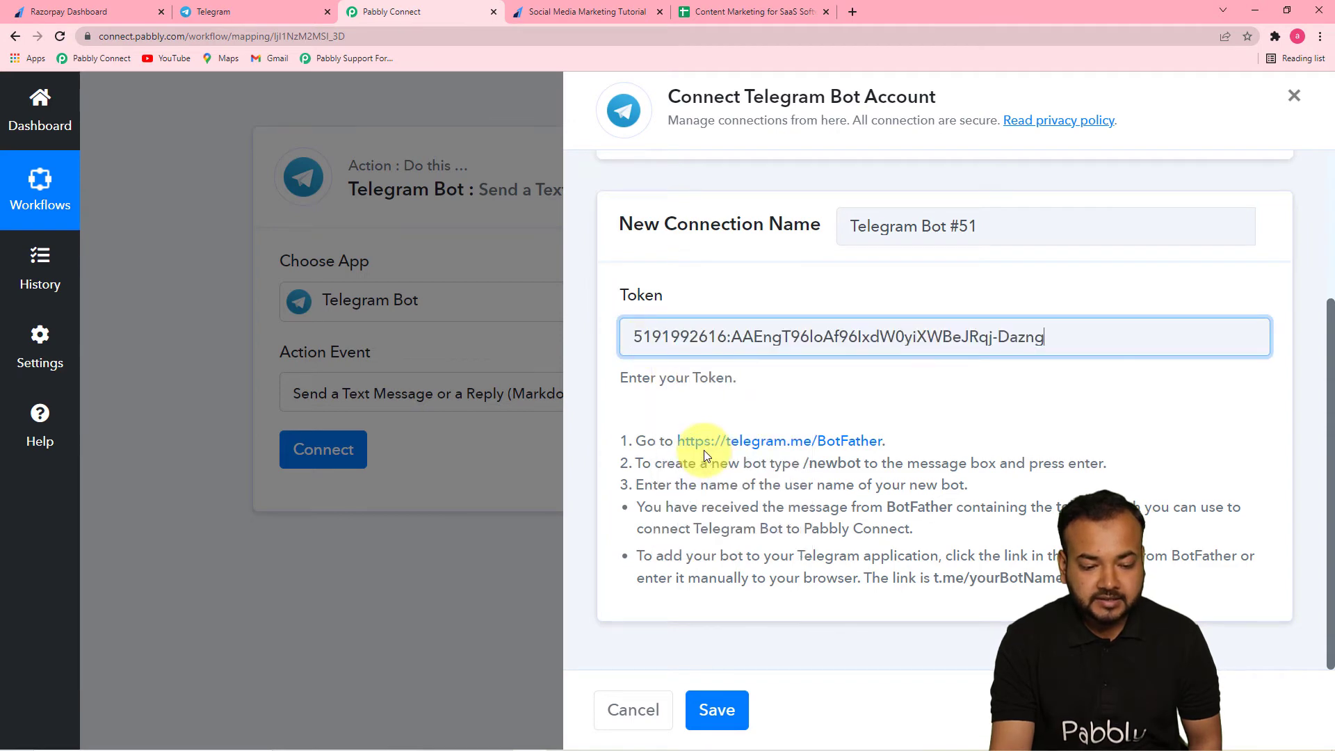
pyautogui.click(716, 710)
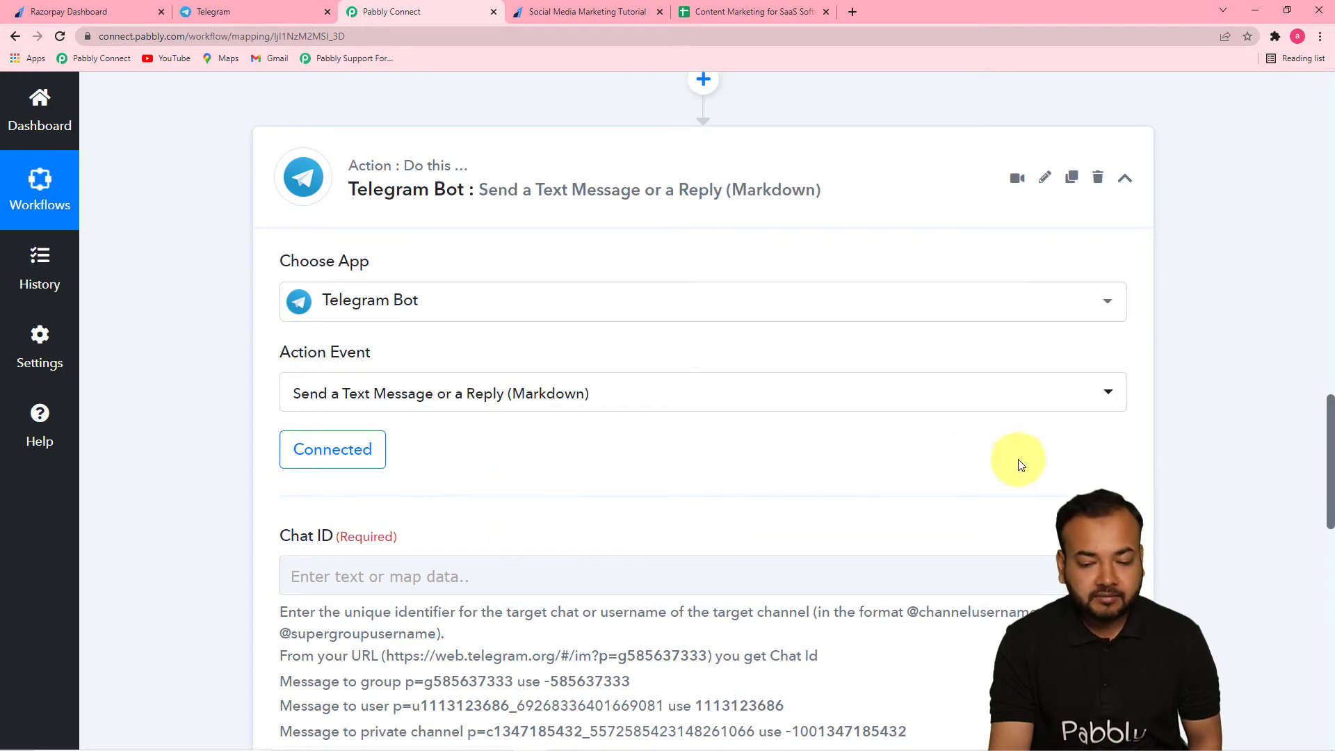
# Switch to Telegram, follow the new bot's t.me/Razorpay_1_bot link and add the bot to the Team pabbly group.
pyautogui.scroll(-4, 1330, 415)
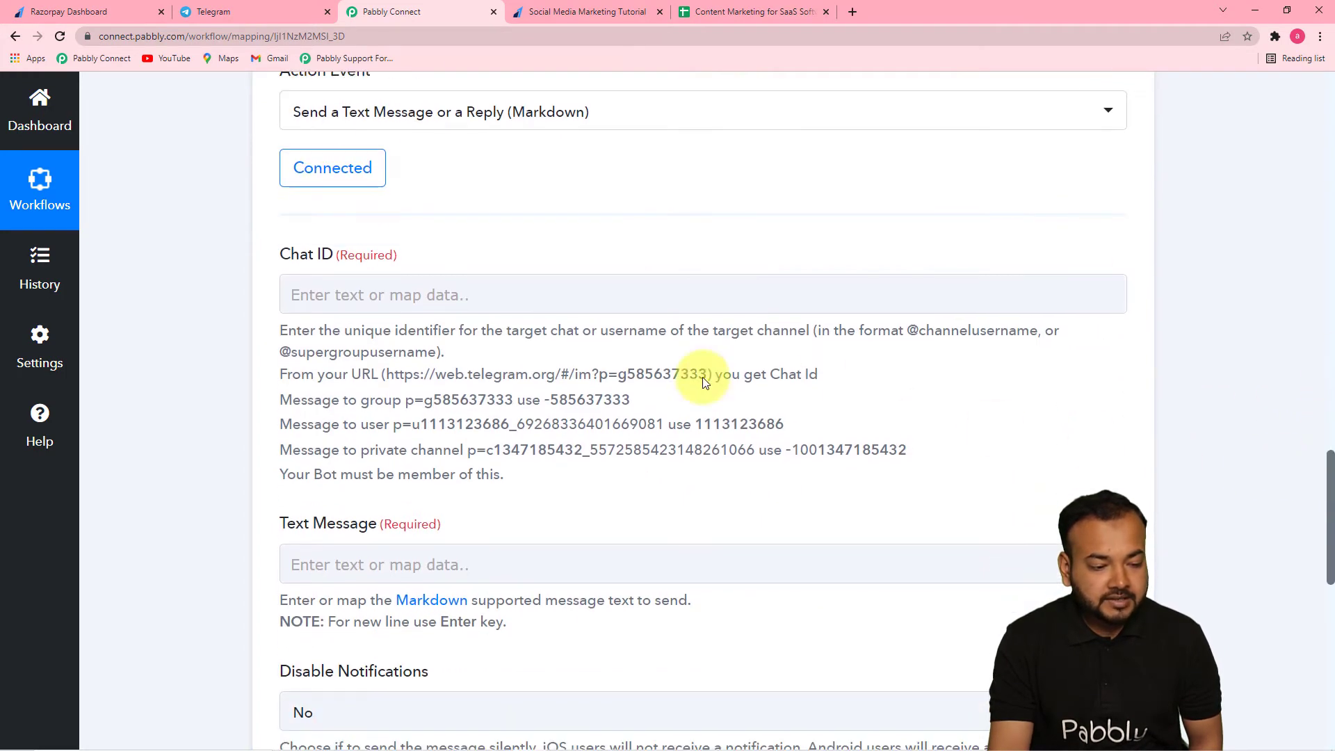
pyautogui.click(212, 12)
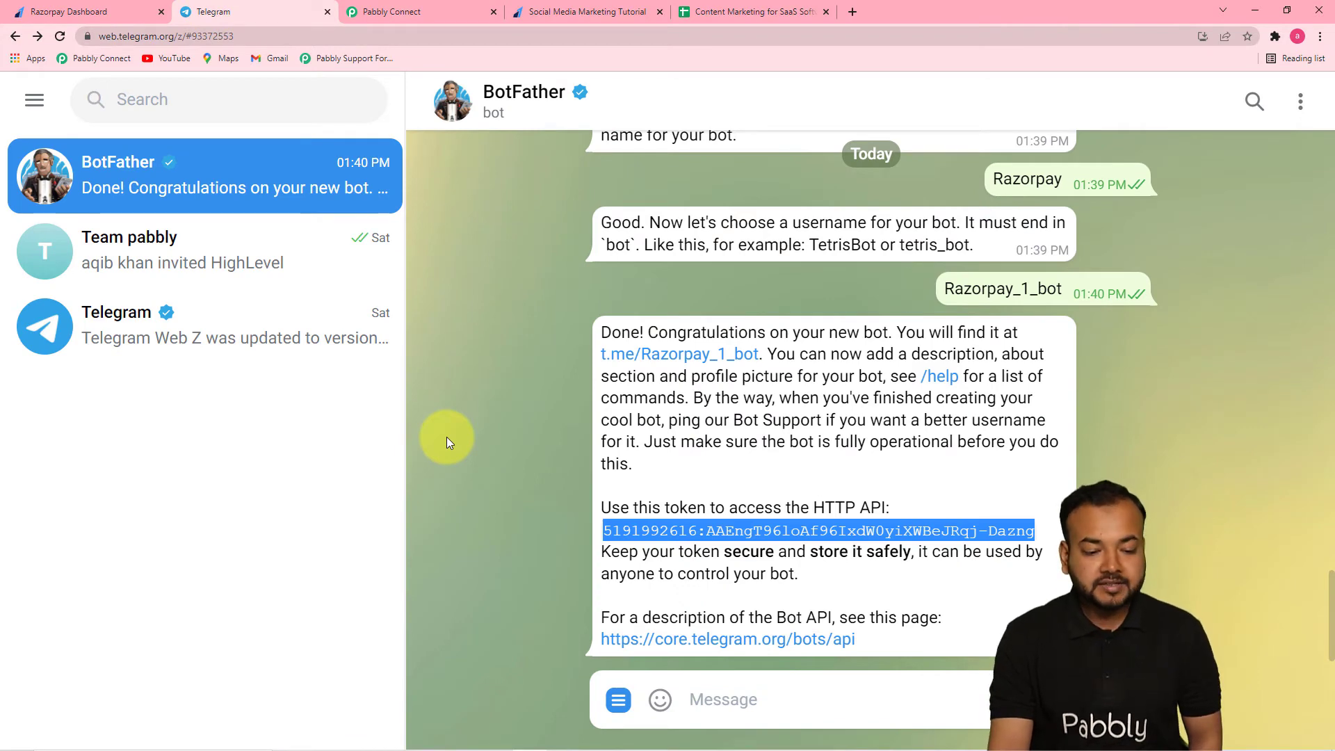
pyautogui.click(675, 366)
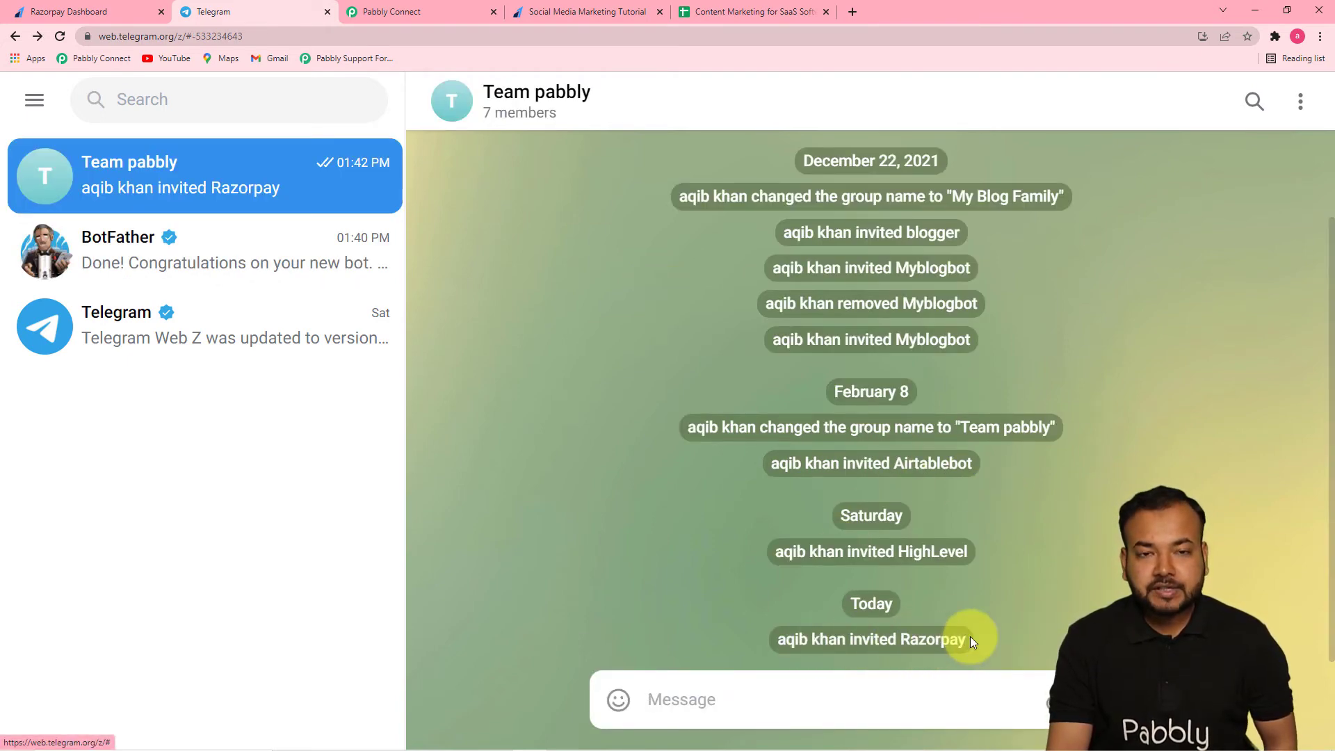
# Select and copy the chat ID, including its minus sign, from the end of the Team pabbly group's web address in Telegram.
pyautogui.click(398, 11)
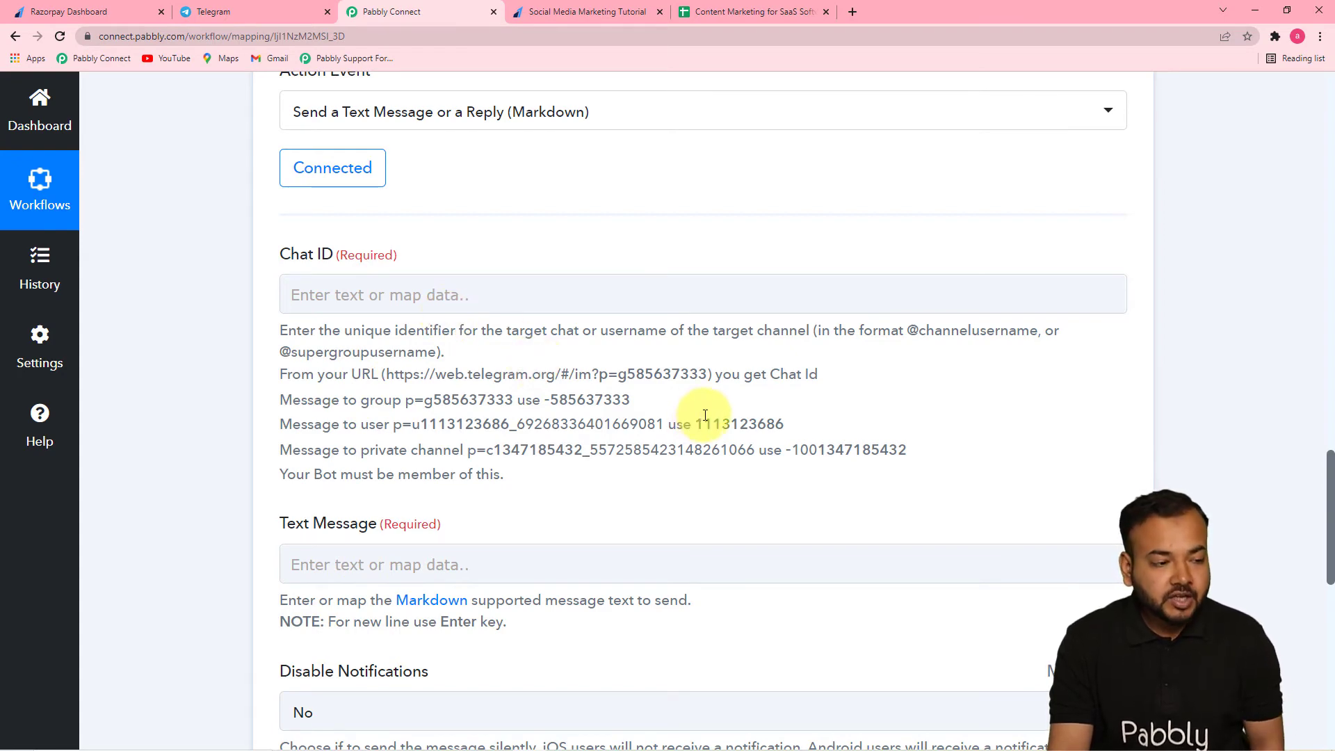
pyautogui.click(230, 18)
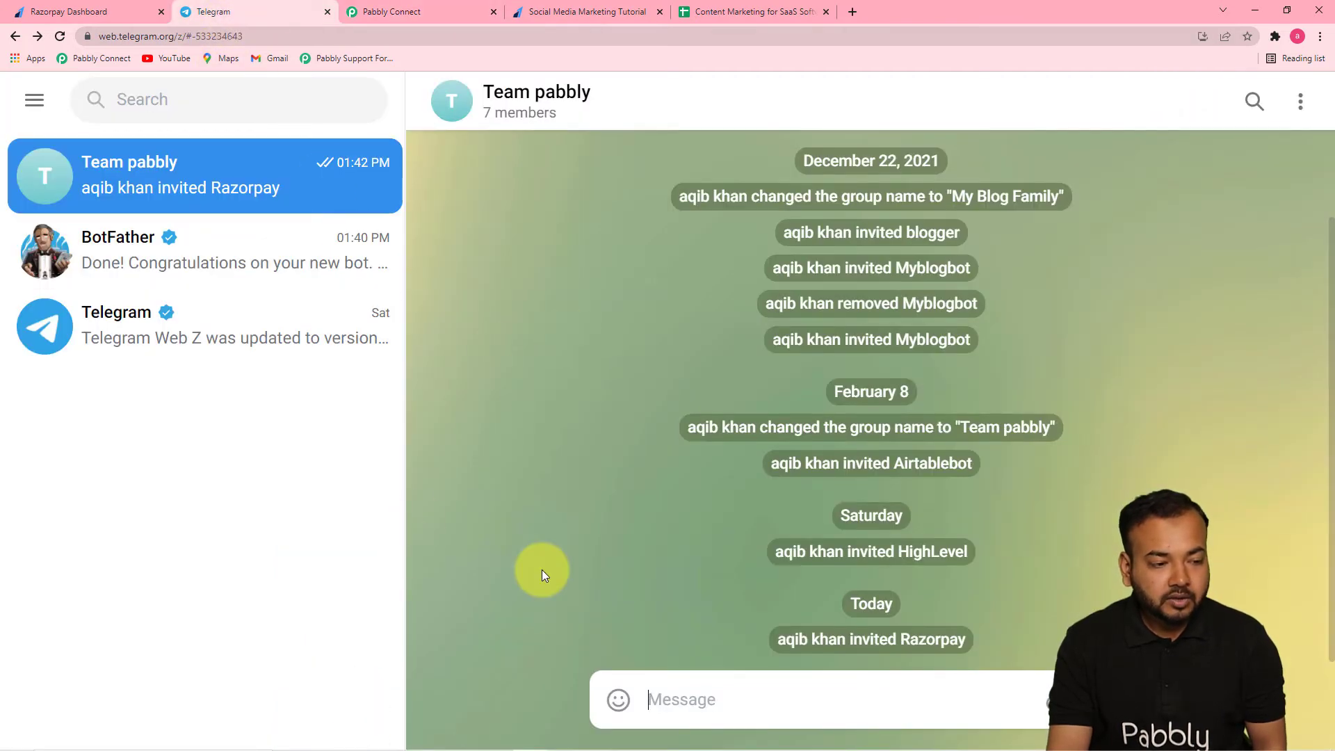
pyautogui.click(194, 37)
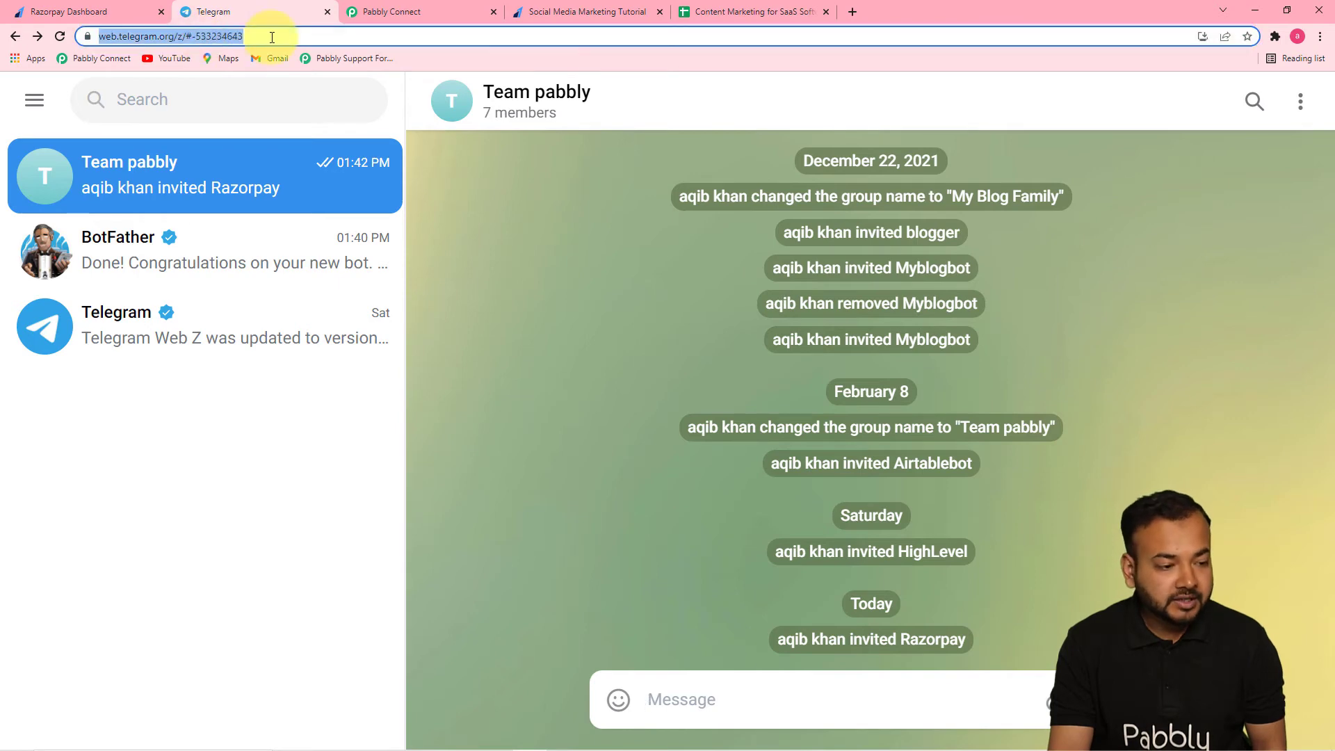
pyautogui.click(182, 36)
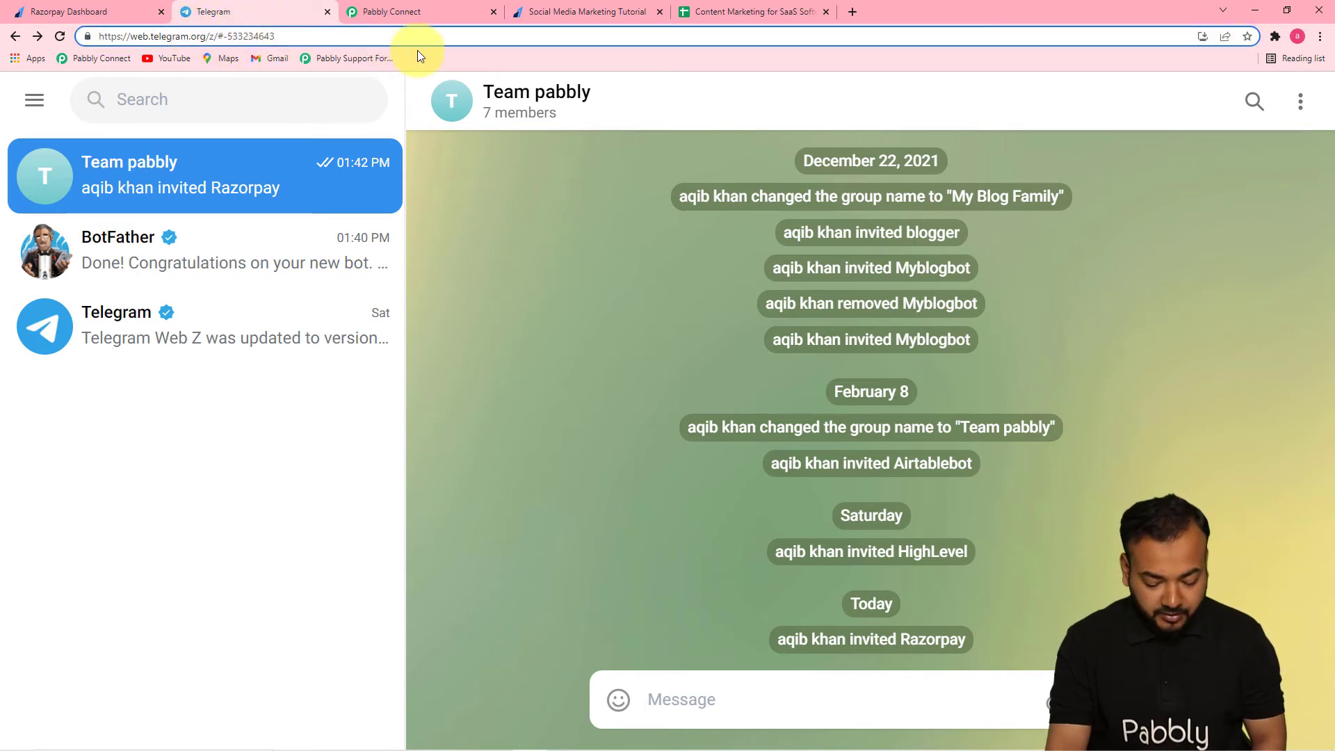
pyautogui.hotkey('shift', 'Right')
pyautogui.hotkey('shift', 'Right')
pyautogui.hotkey('shift', 'Right')
pyautogui.hotkey('shift', 'Right')
pyautogui.hotkey('shift', 'Right')
pyautogui.hotkey('shift', 'Right')
pyautogui.hotkey('shift', 'Right')
pyautogui.hotkey('shift', 'Right')
pyautogui.hotkey('shift', 'Right')
pyautogui.hotkey('shift', 'Right')
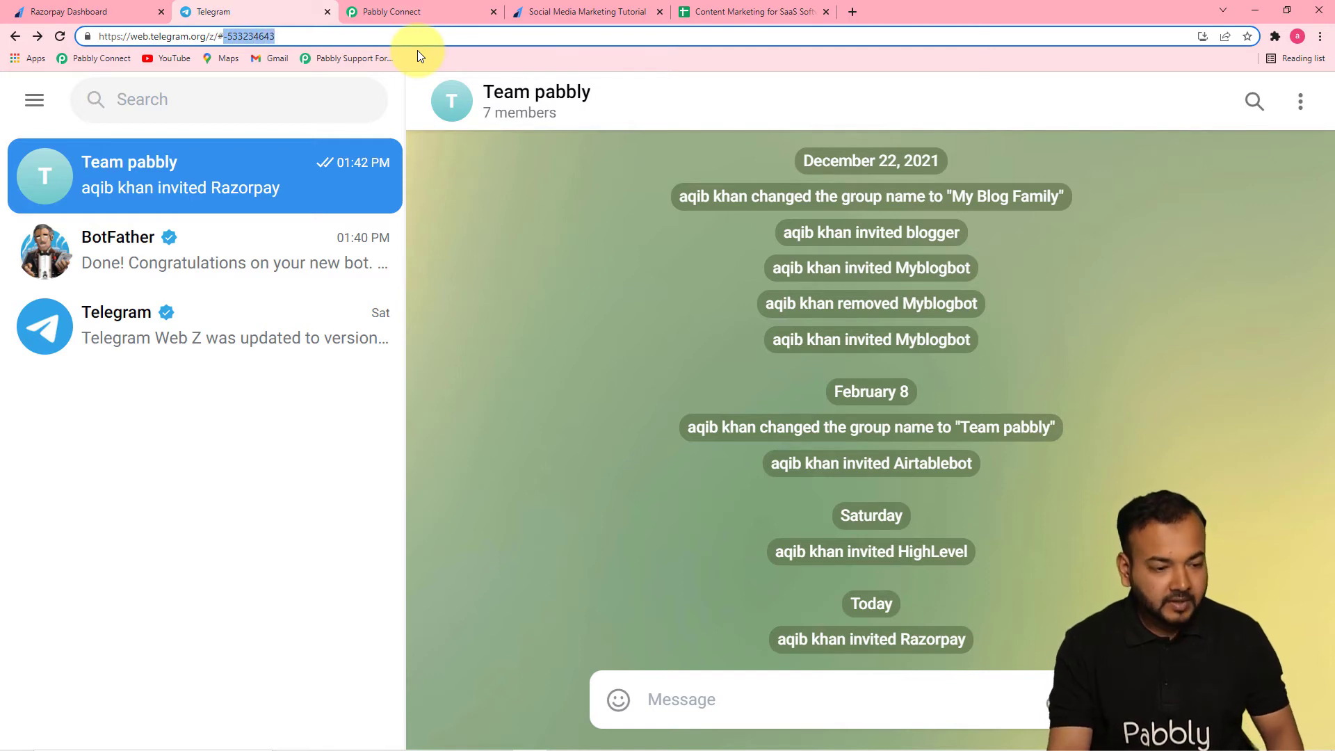
# Switch to Pabbly Connect and paste the copied group ID as the Chat ID of the Telegram Bot action.
pyautogui.click(448, 12)
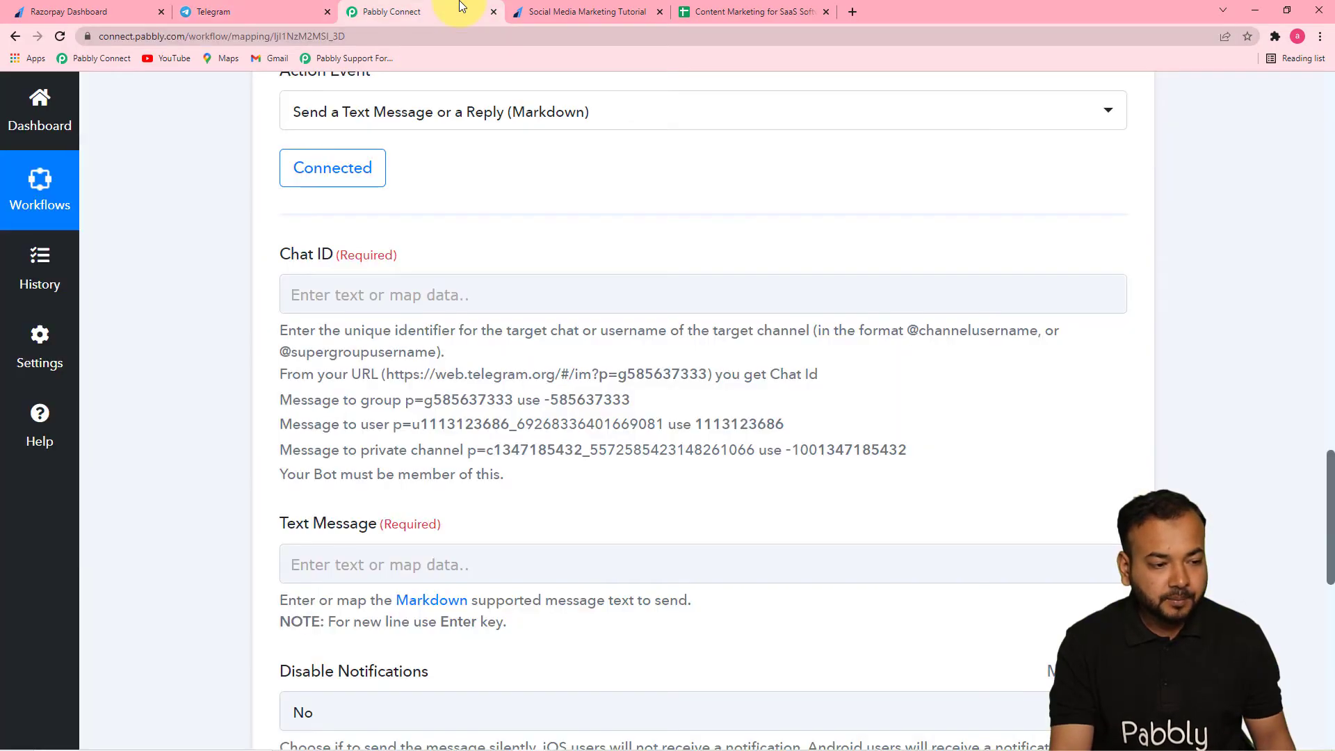
pyautogui.click(360, 295)
pyautogui.rightClick(362, 297)
pyautogui.click(398, 409)
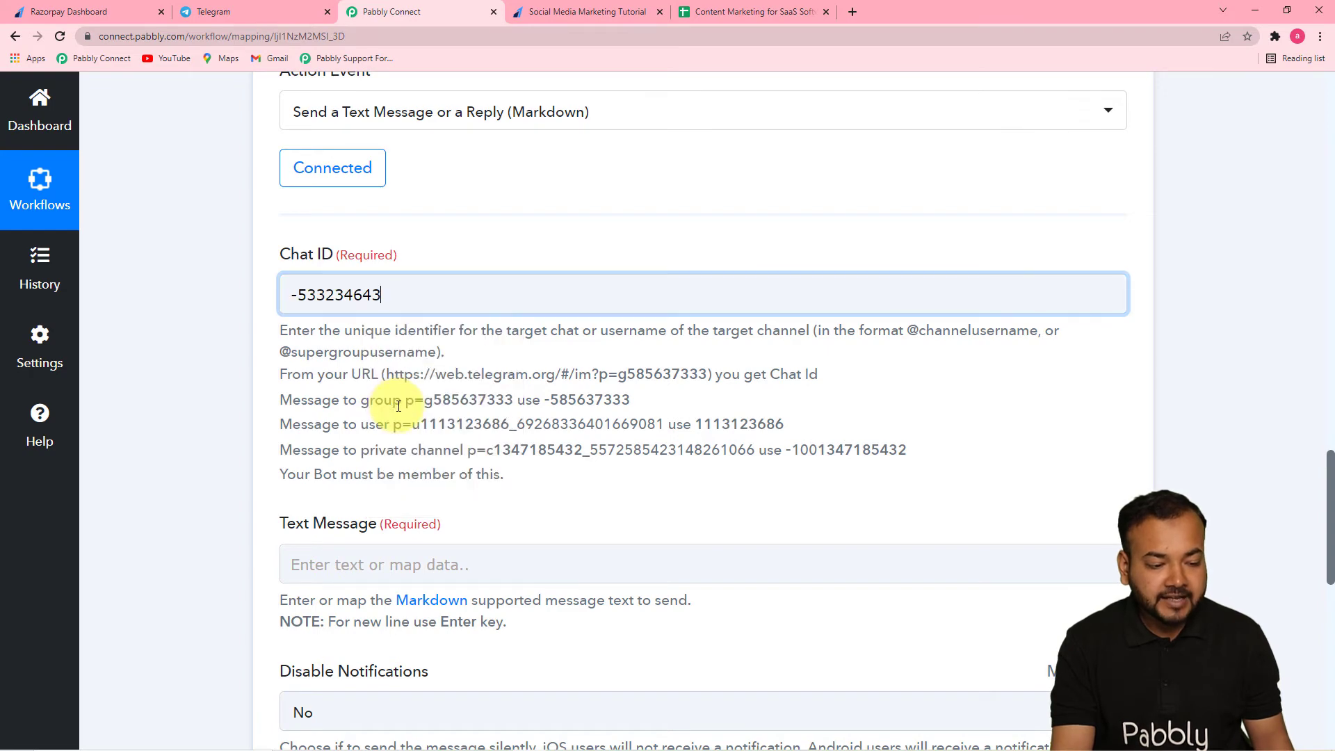
pyautogui.click(538, 468)
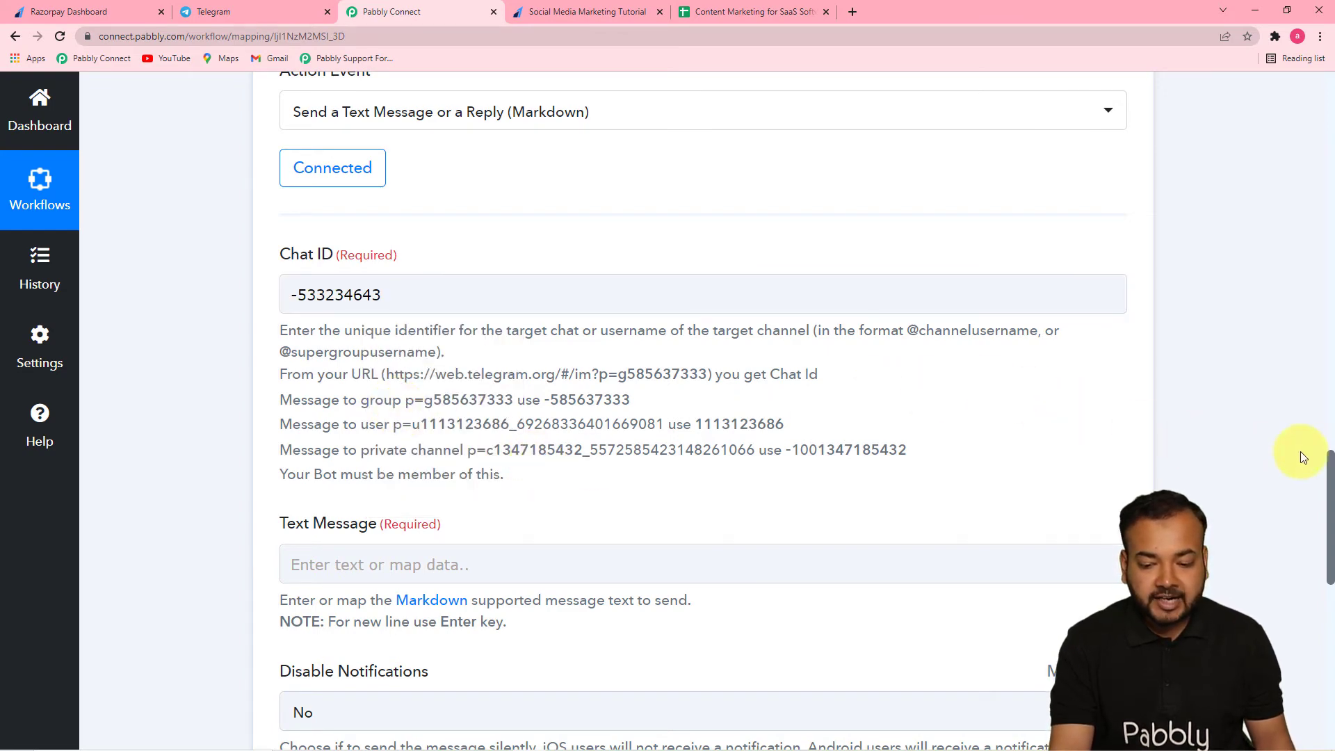
# Write the text message "Hey Team , We just received a new payment from Razorpay." with lines "Customer Name is:", "Customer Email:" and "Payment Amount:".
pyautogui.moveTo(1329, 464); pyautogui.dragTo(1321, 539)
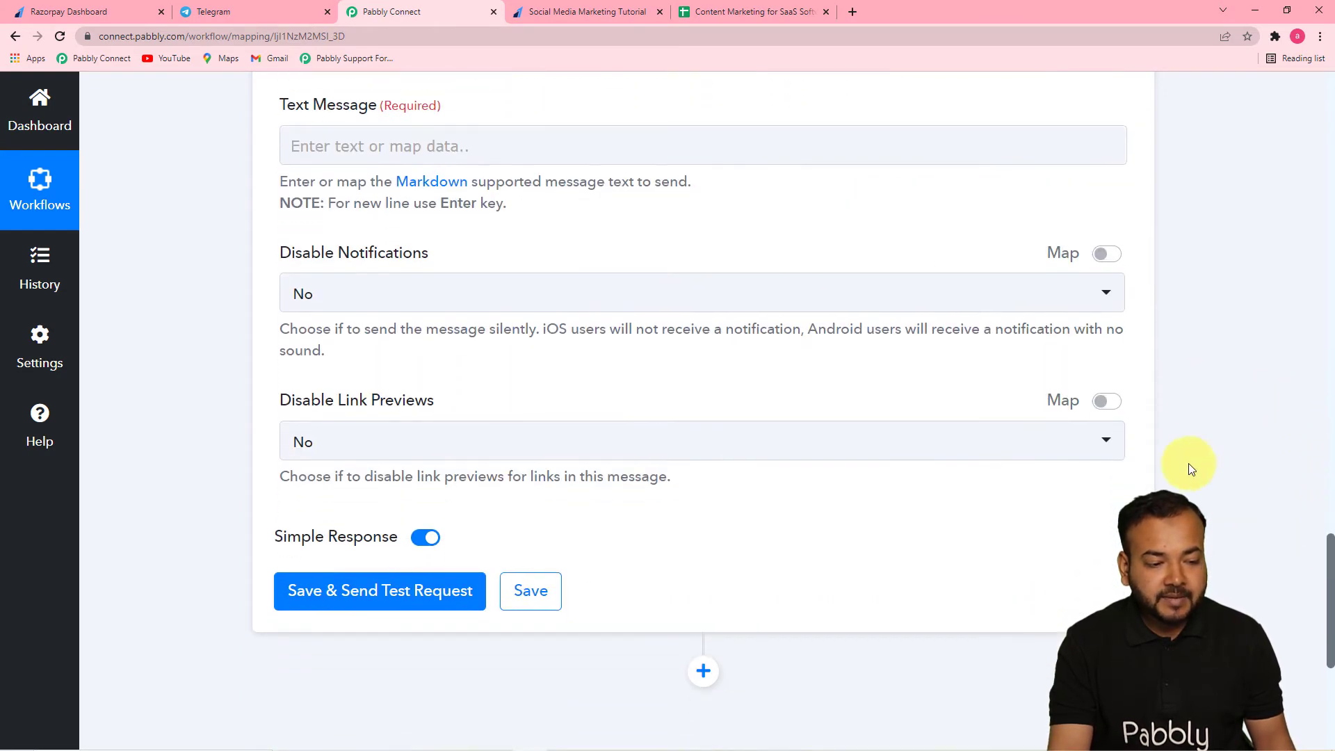
pyautogui.click(331, 137)
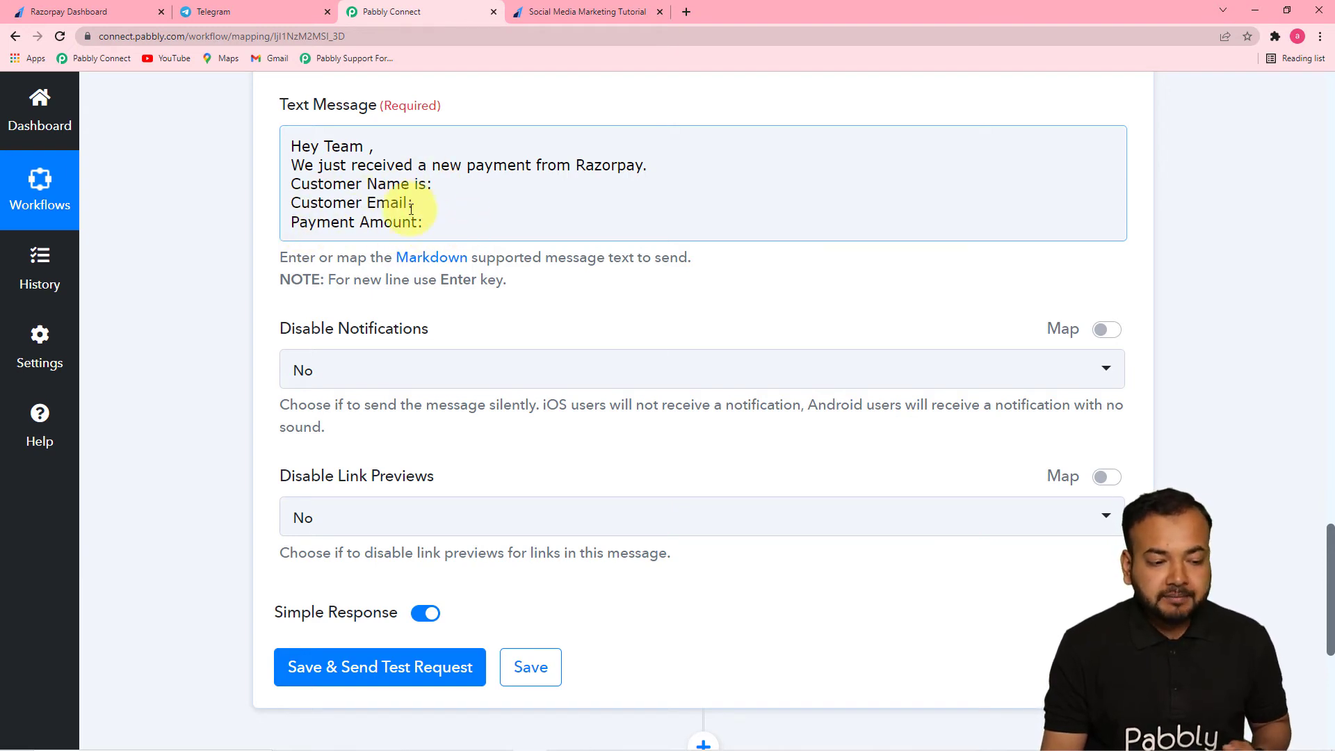
# Compare the payment amount in the trigger's received response with the amount shown on the Razorpay payment page.
pyautogui.moveTo(1325, 526); pyautogui.dragTo(1293, 271)
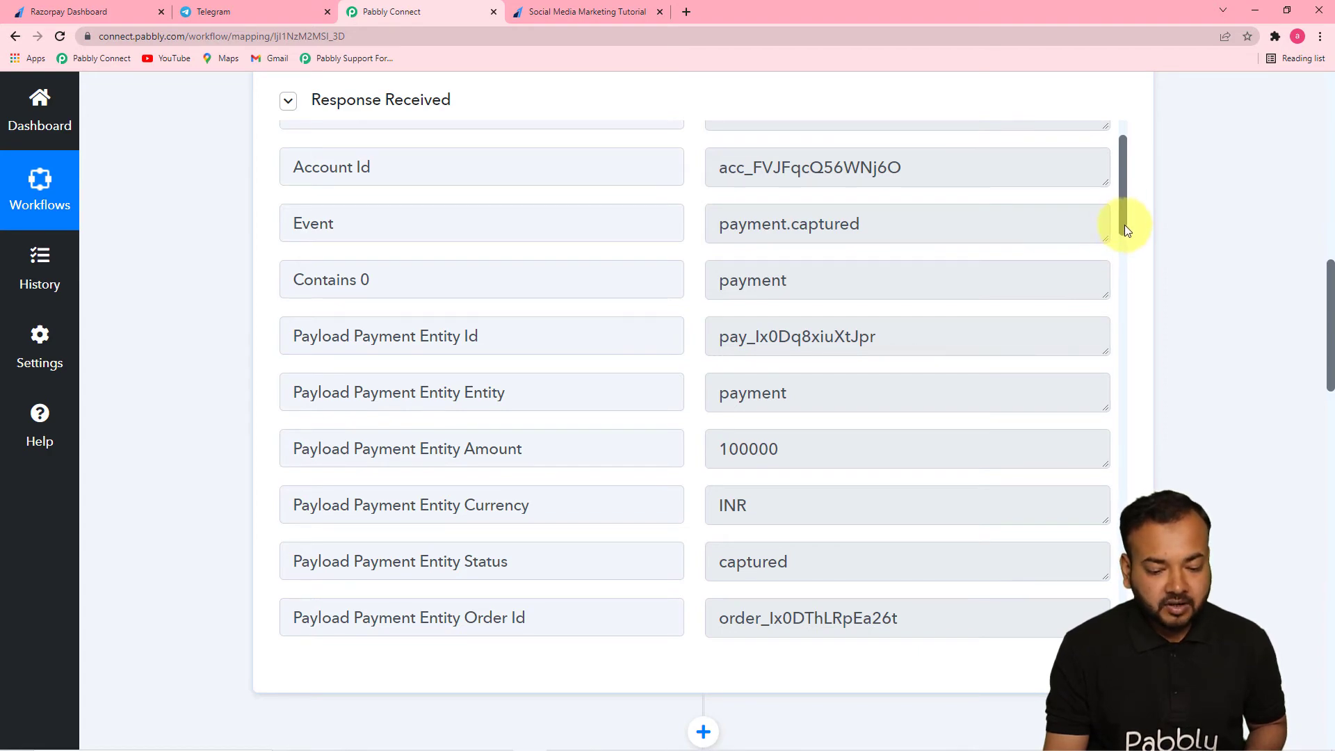
pyautogui.moveTo(1124, 218); pyautogui.dragTo(987, 269)
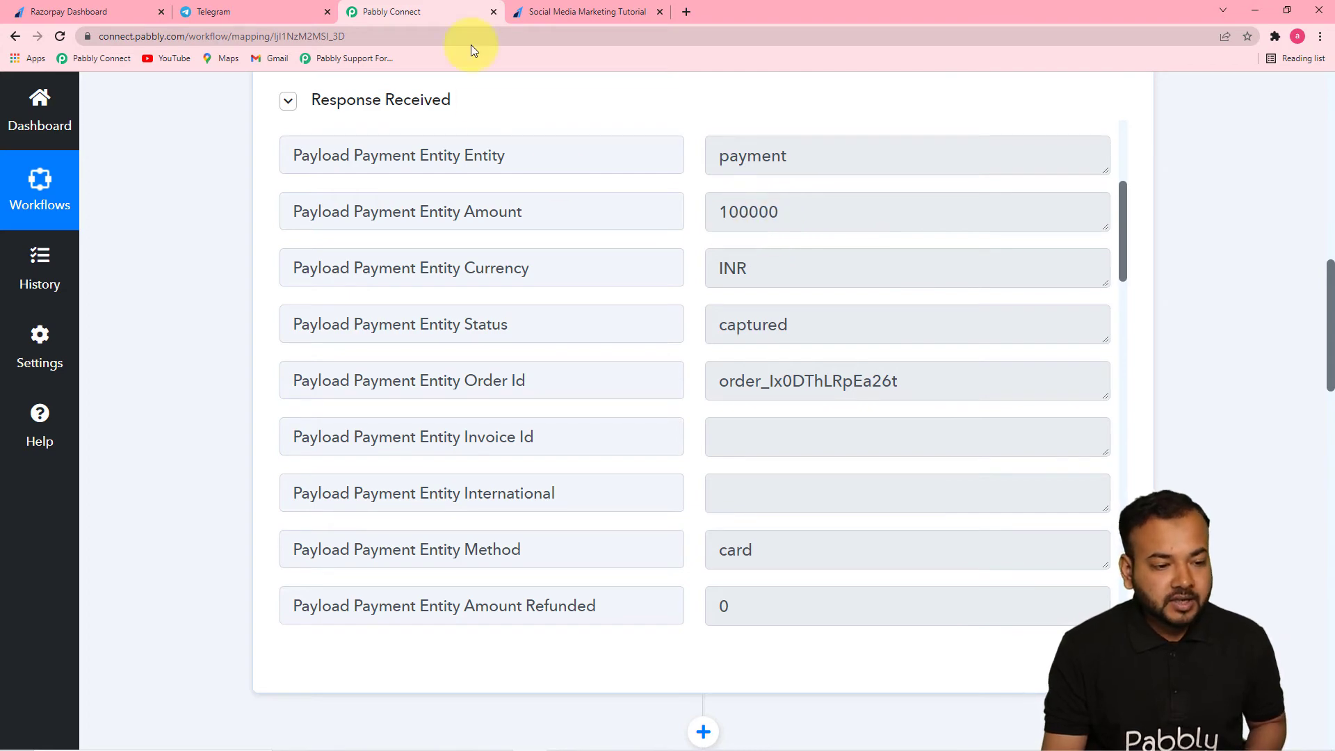
pyautogui.click(558, 12)
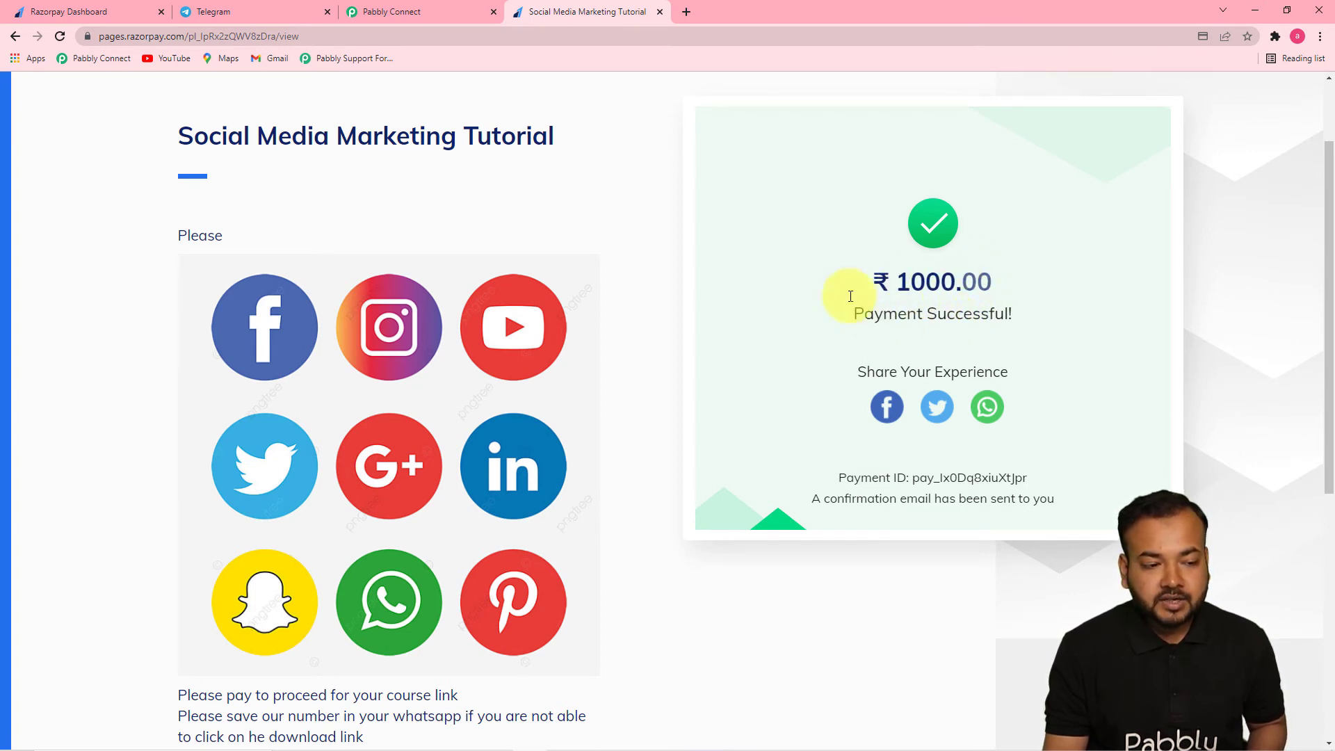
pyautogui.click(457, 18)
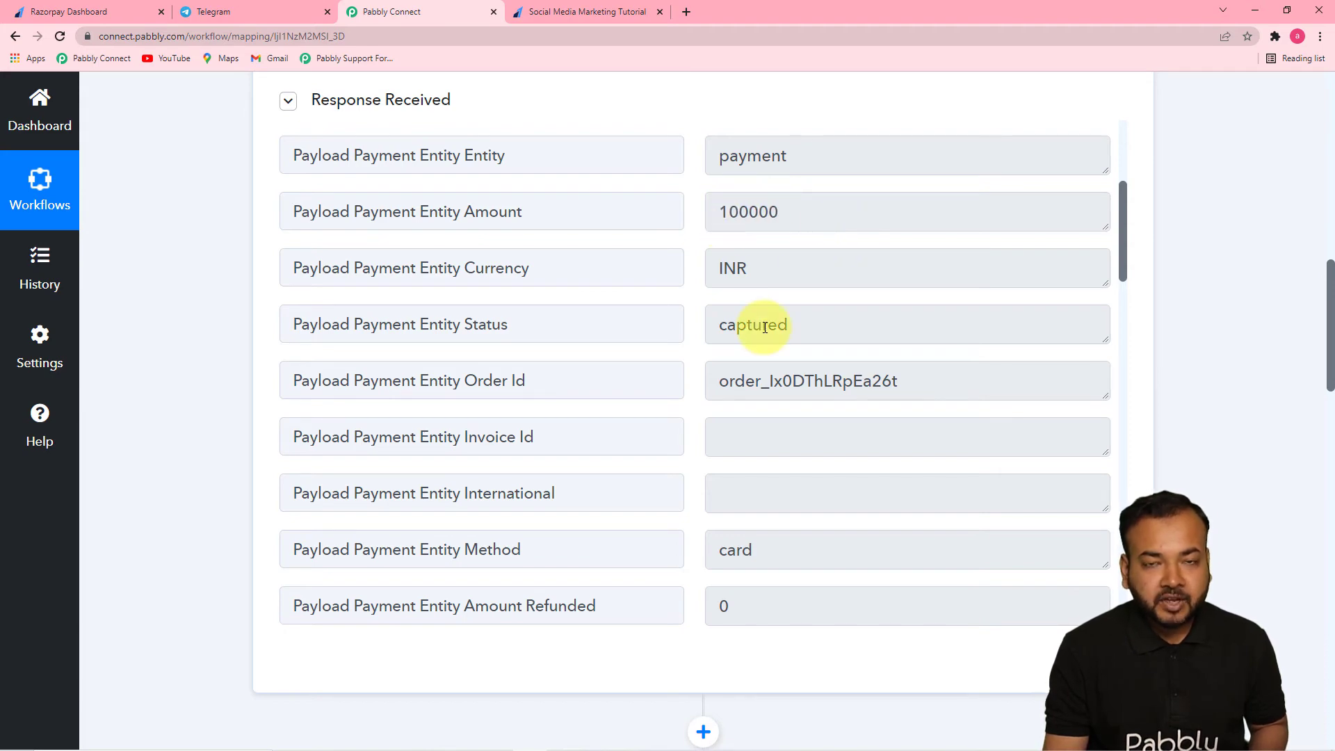
pyautogui.scroll(-10, 765, 327)
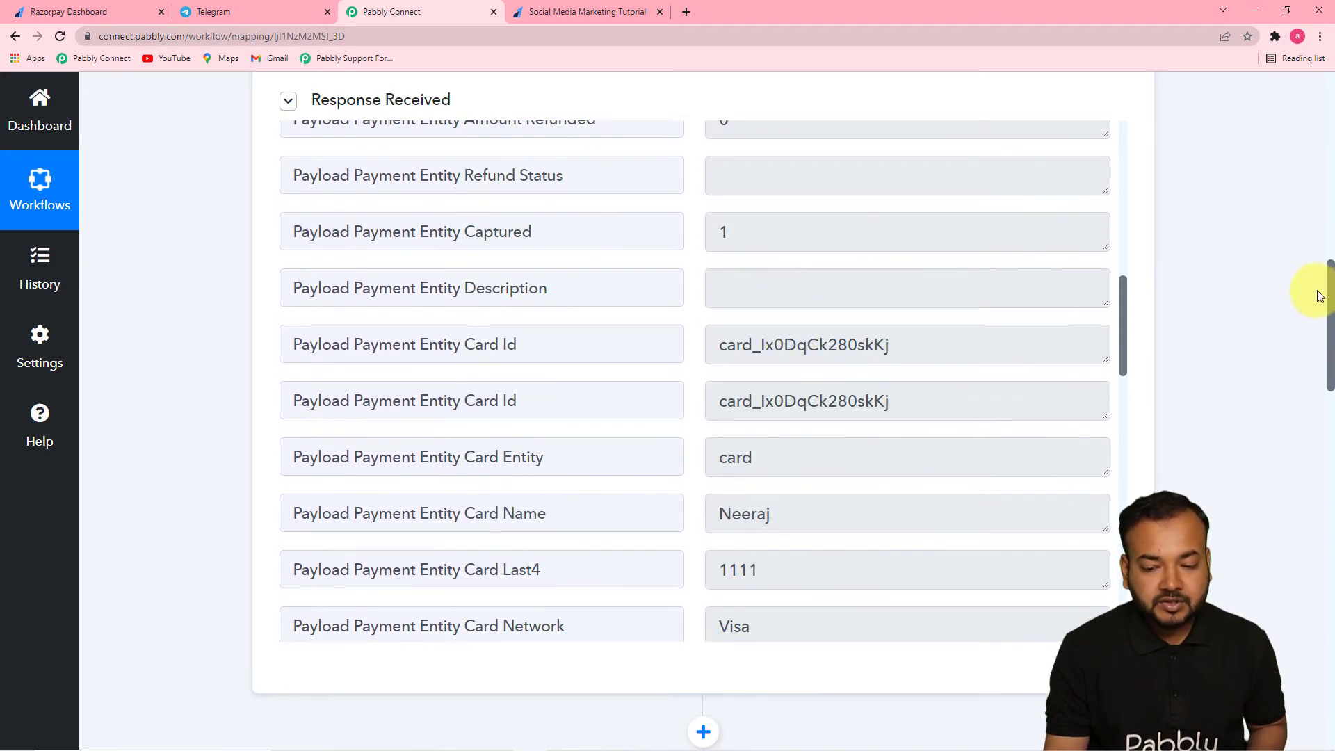
# Insert an action step between the Razorpay trigger and the Telegram Bot action, using the Number Formatter app.
pyautogui.moveTo(1329, 294); pyautogui.dragTo(1314, 352)
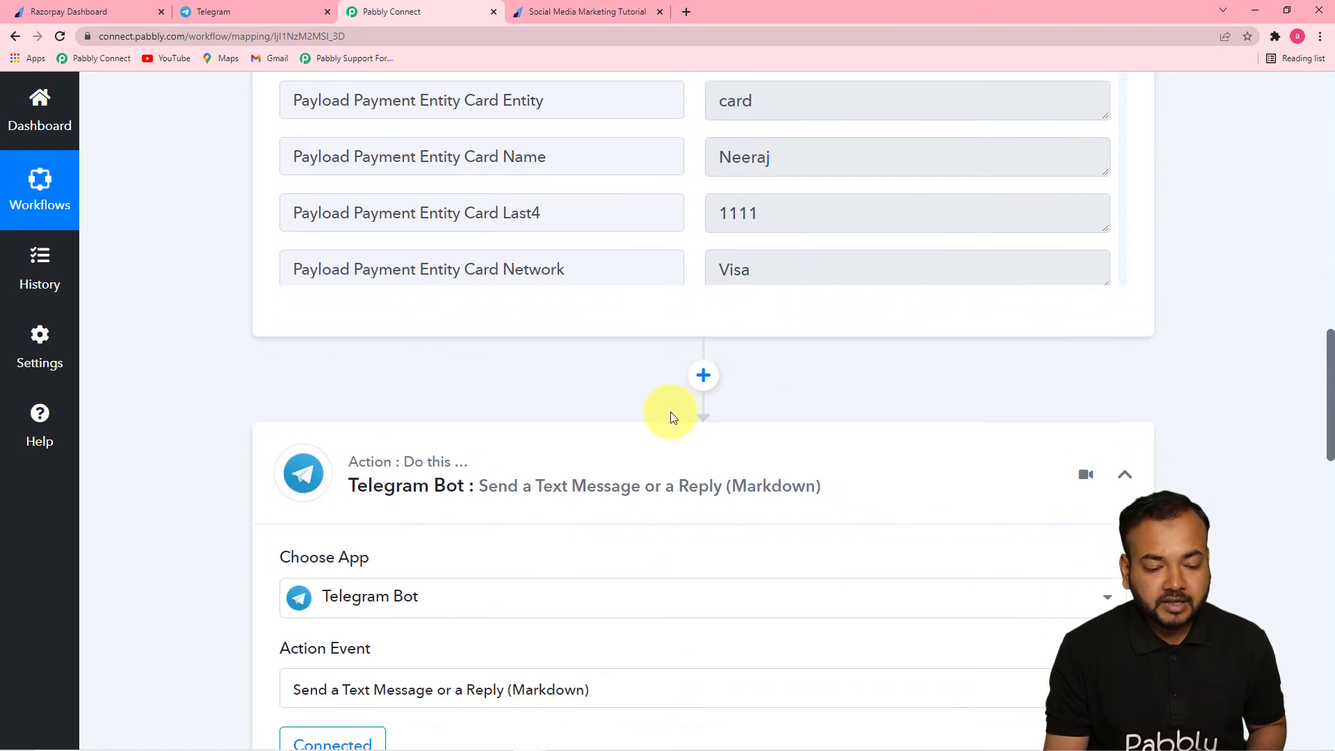
pyautogui.click(703, 376)
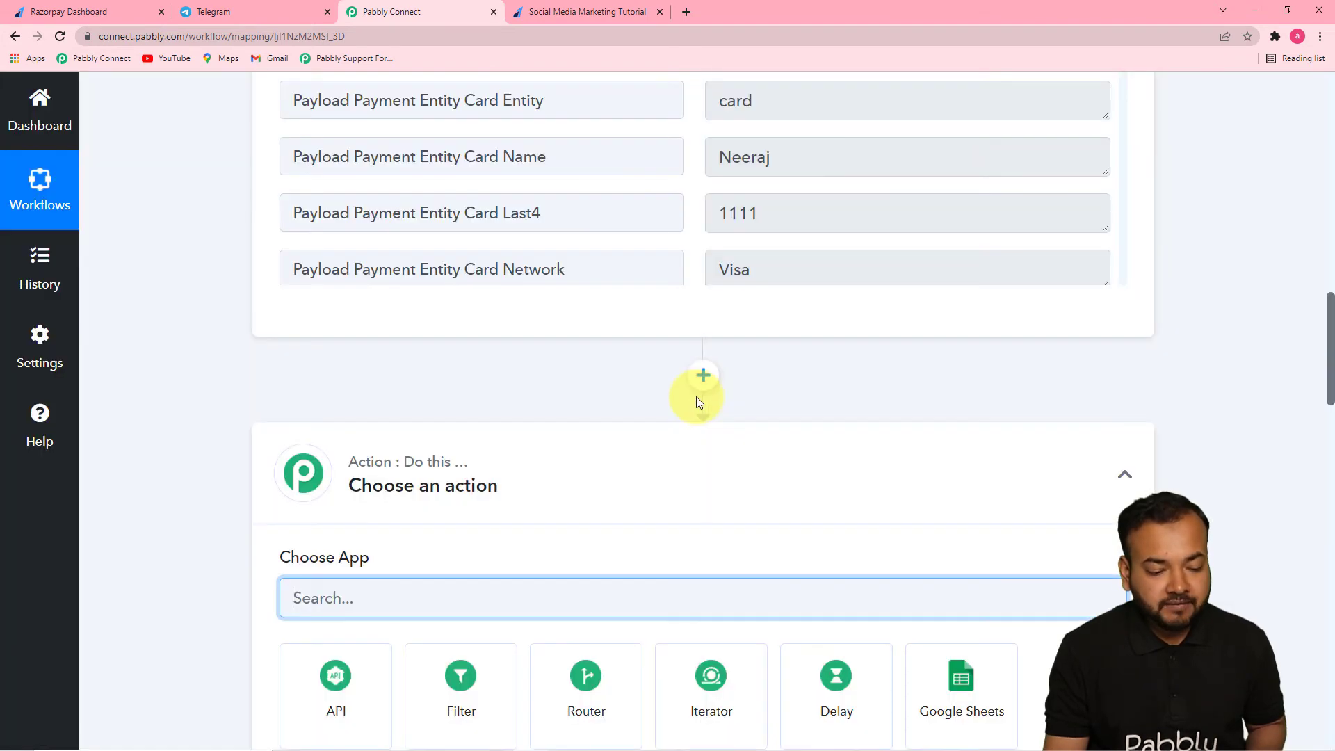
pyautogui.scroll(1, 1097, 361)
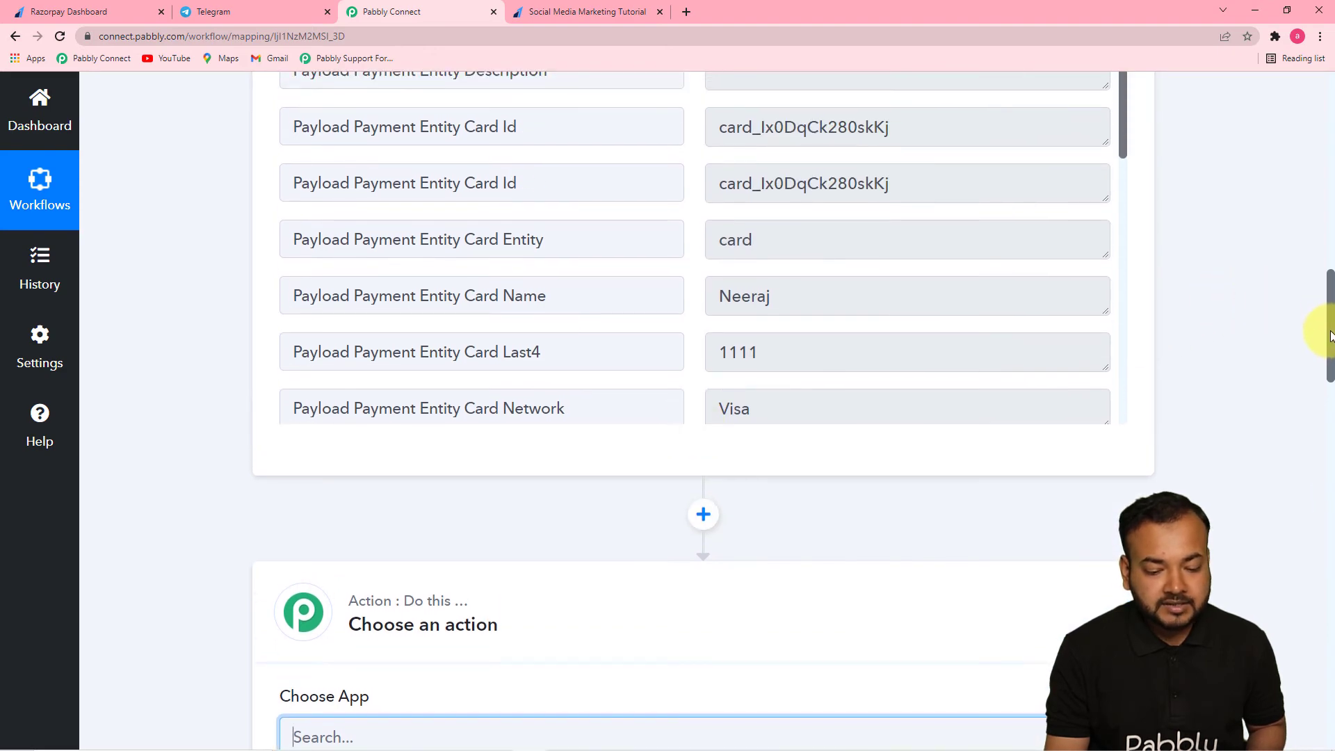
pyautogui.scroll(-6, 1330, 336)
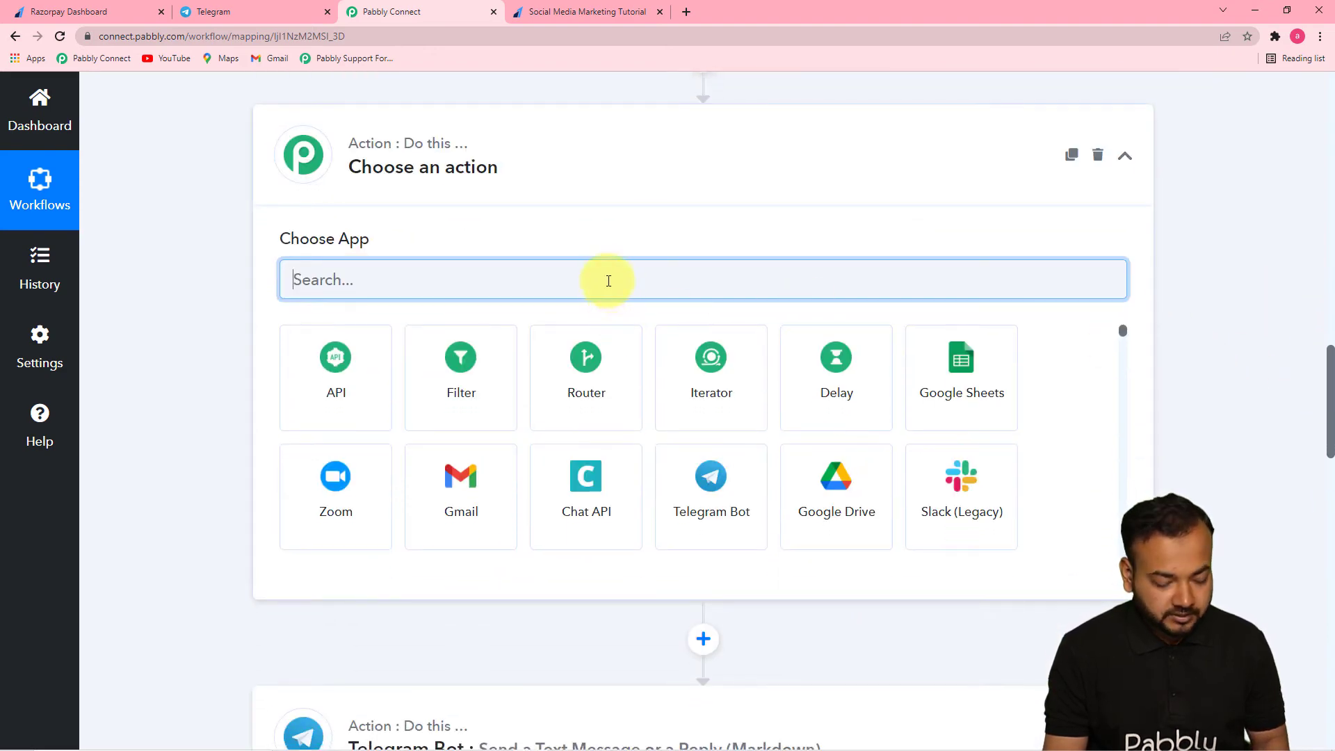
pyautogui.write('num')
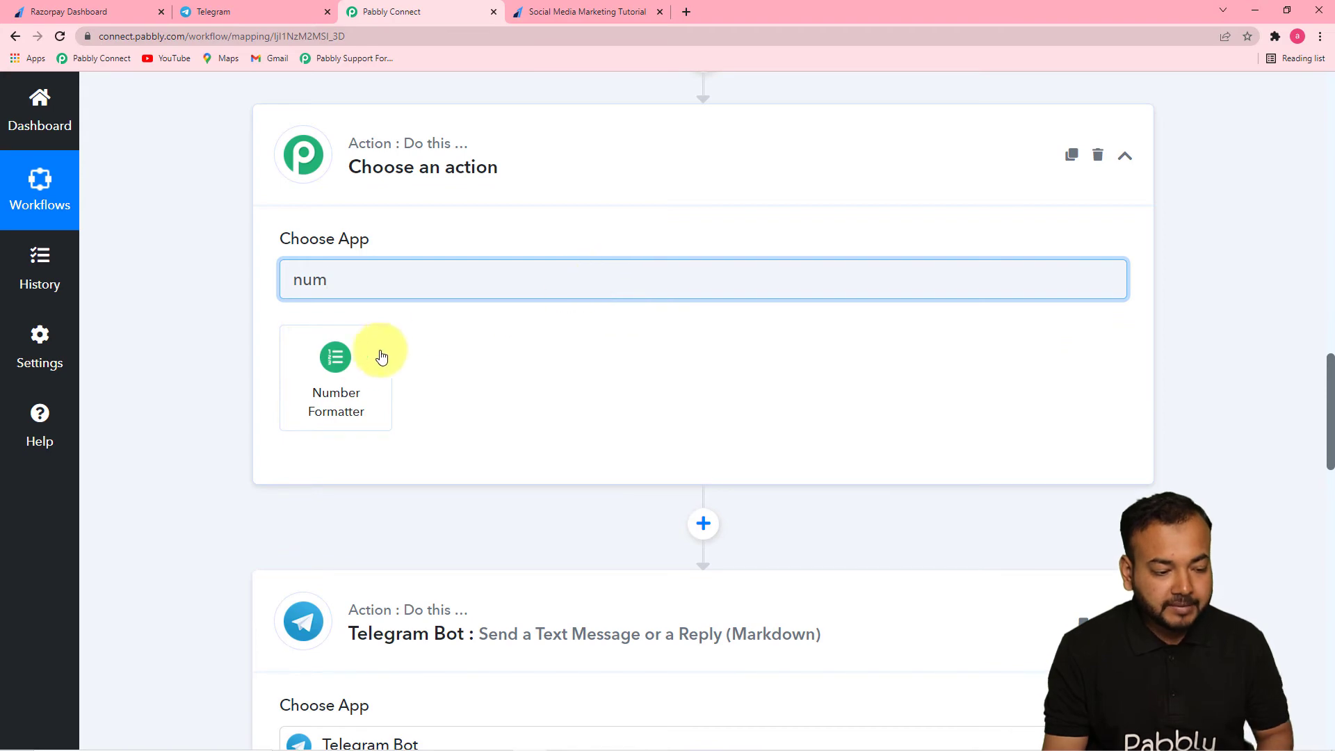
pyautogui.click(382, 357)
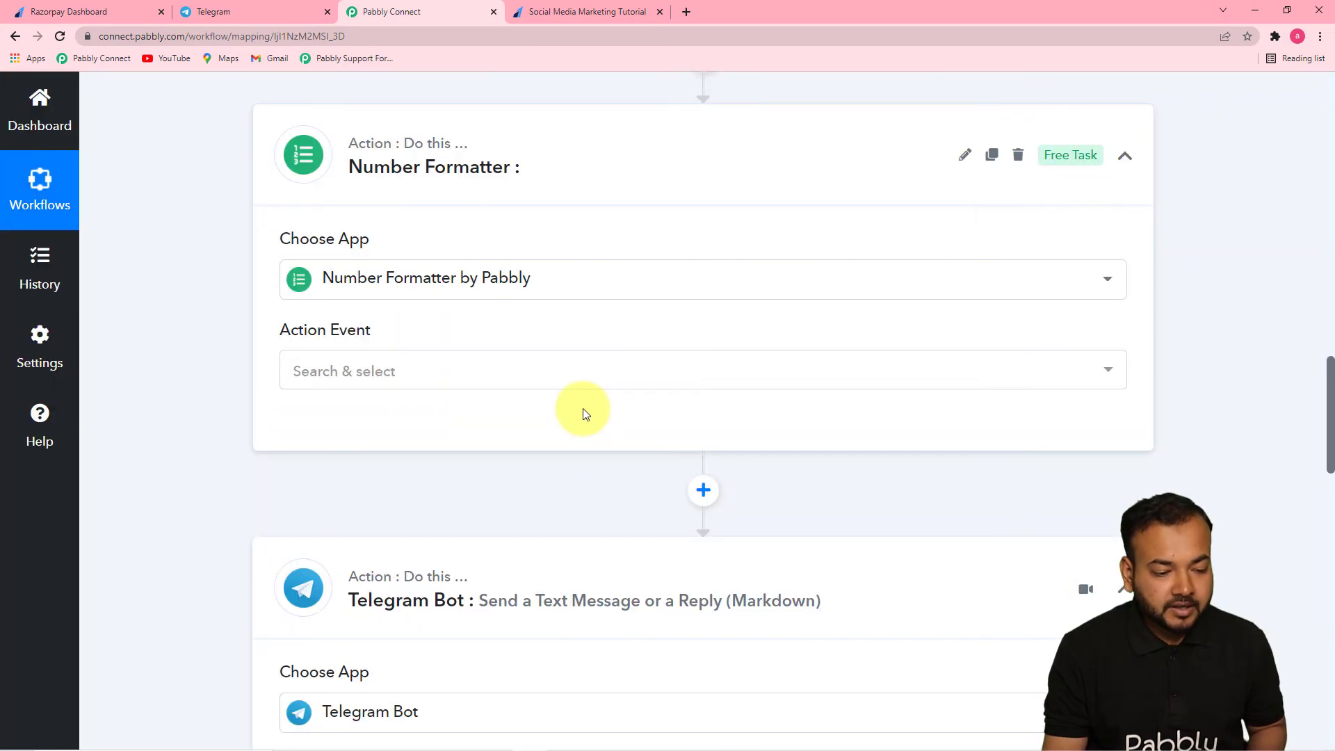
# Set the Number Formatter's action event to Spreadsheet Formulas.
pyautogui.click(599, 382)
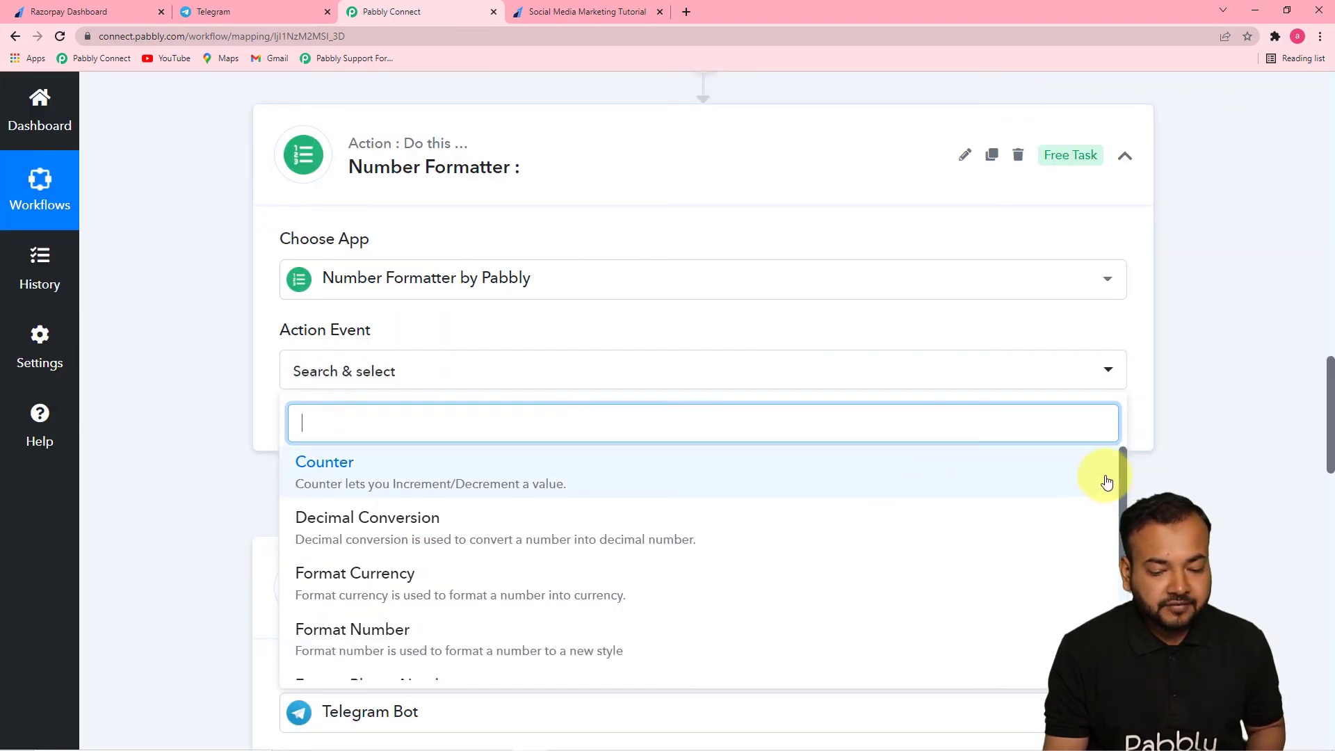
pyautogui.moveTo(1121, 468); pyautogui.dragTo(1112, 567)
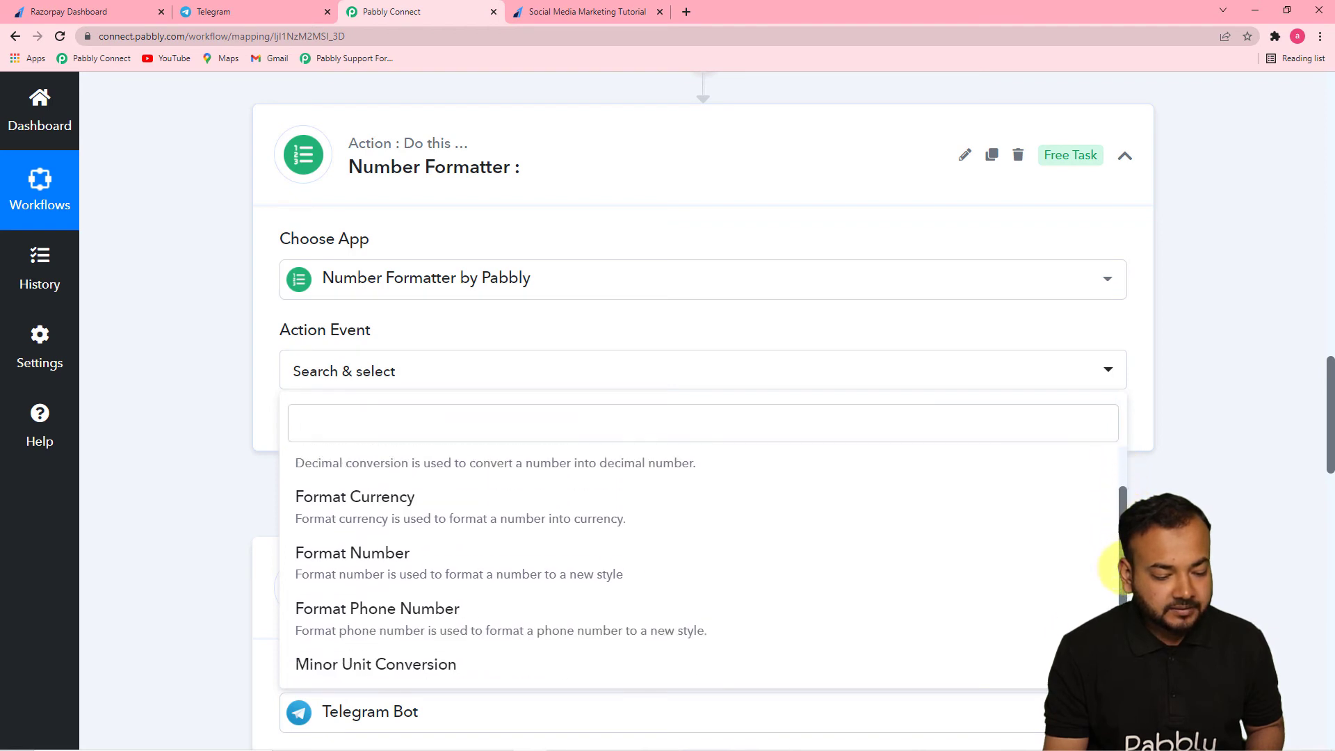
pyautogui.scroll(-1, 1109, 584)
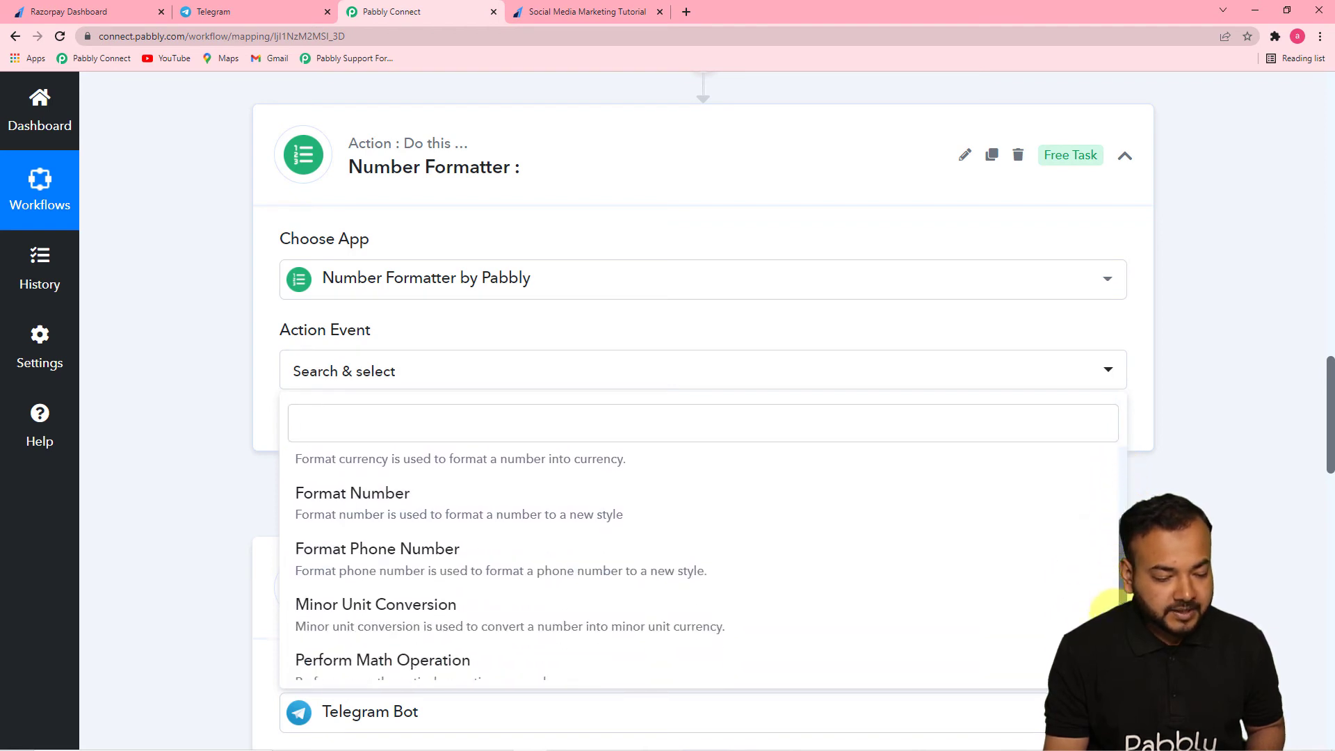
pyautogui.scroll(-2, 1111, 599)
pyautogui.click(554, 638)
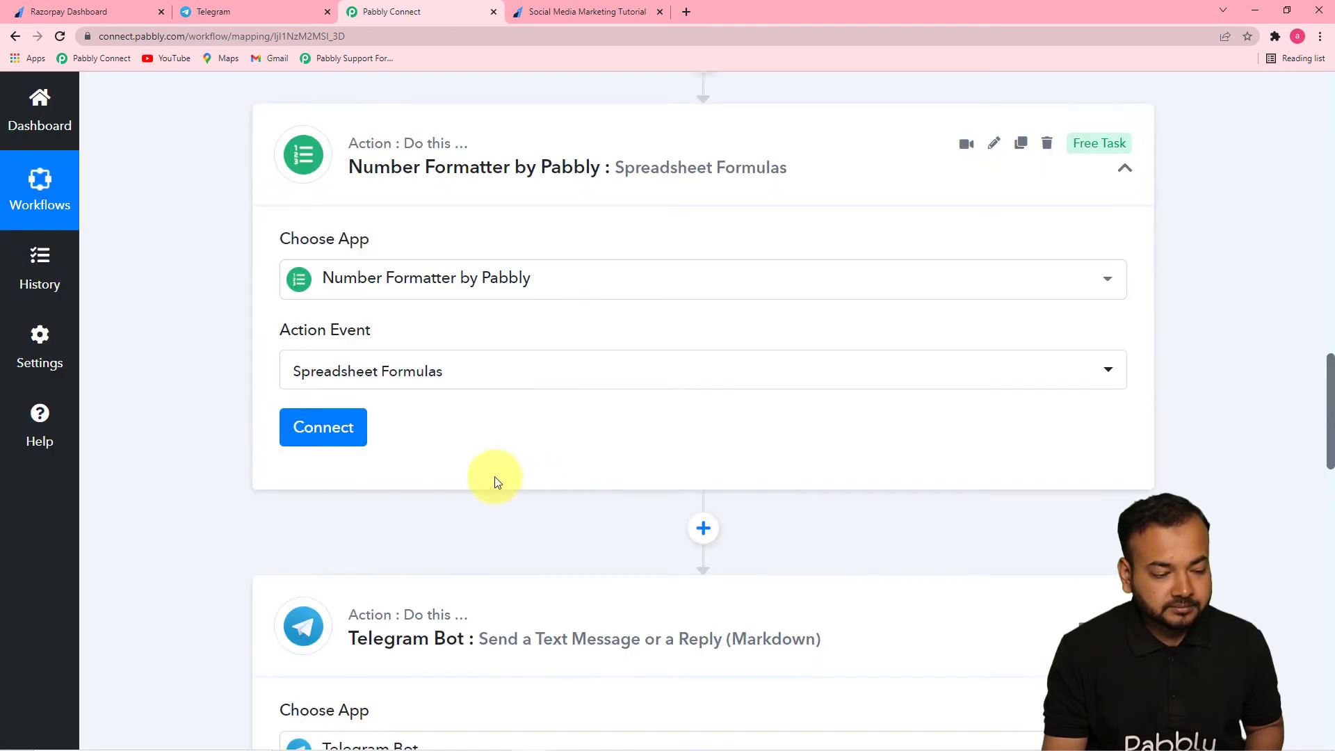
# Connect the Number Formatter action and locate Payload Payment Entity Amount in the Razorpay trigger's received response.
pyautogui.click(322, 426)
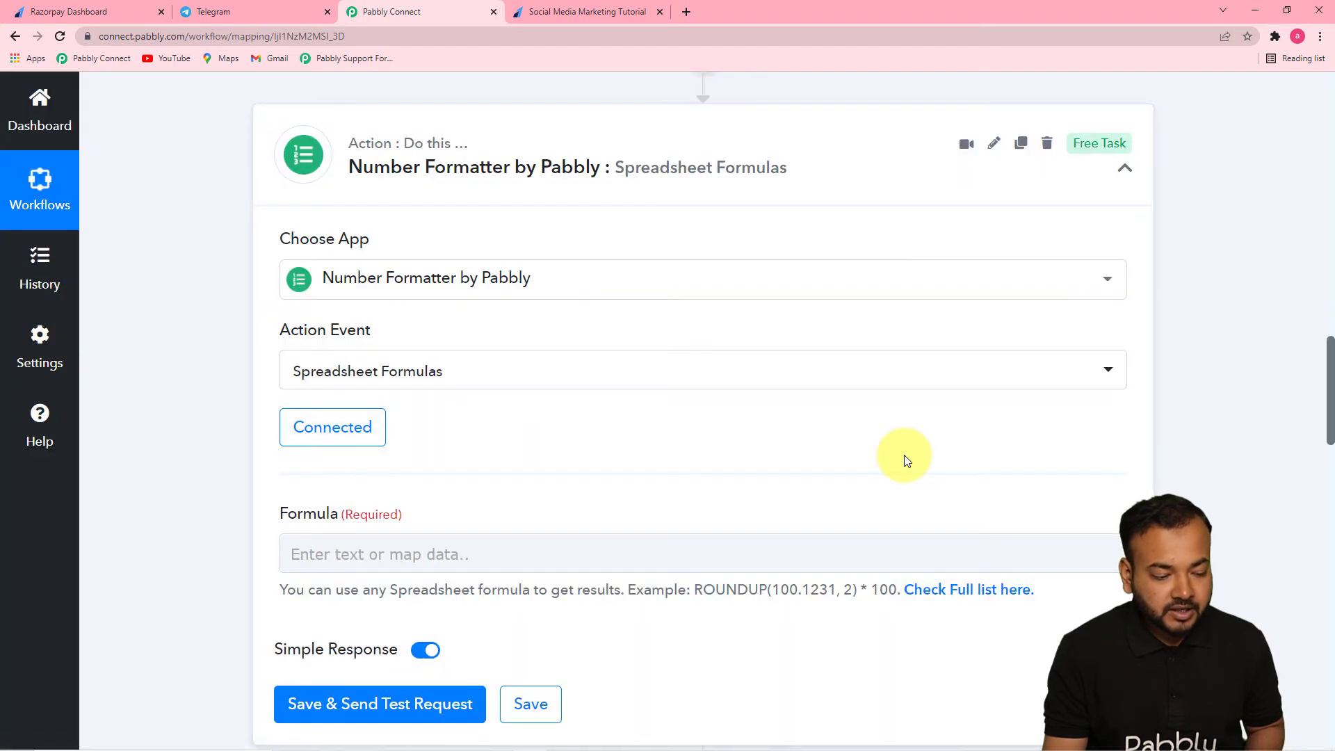
pyautogui.scroll(-1, 904, 455)
pyautogui.click(691, 480)
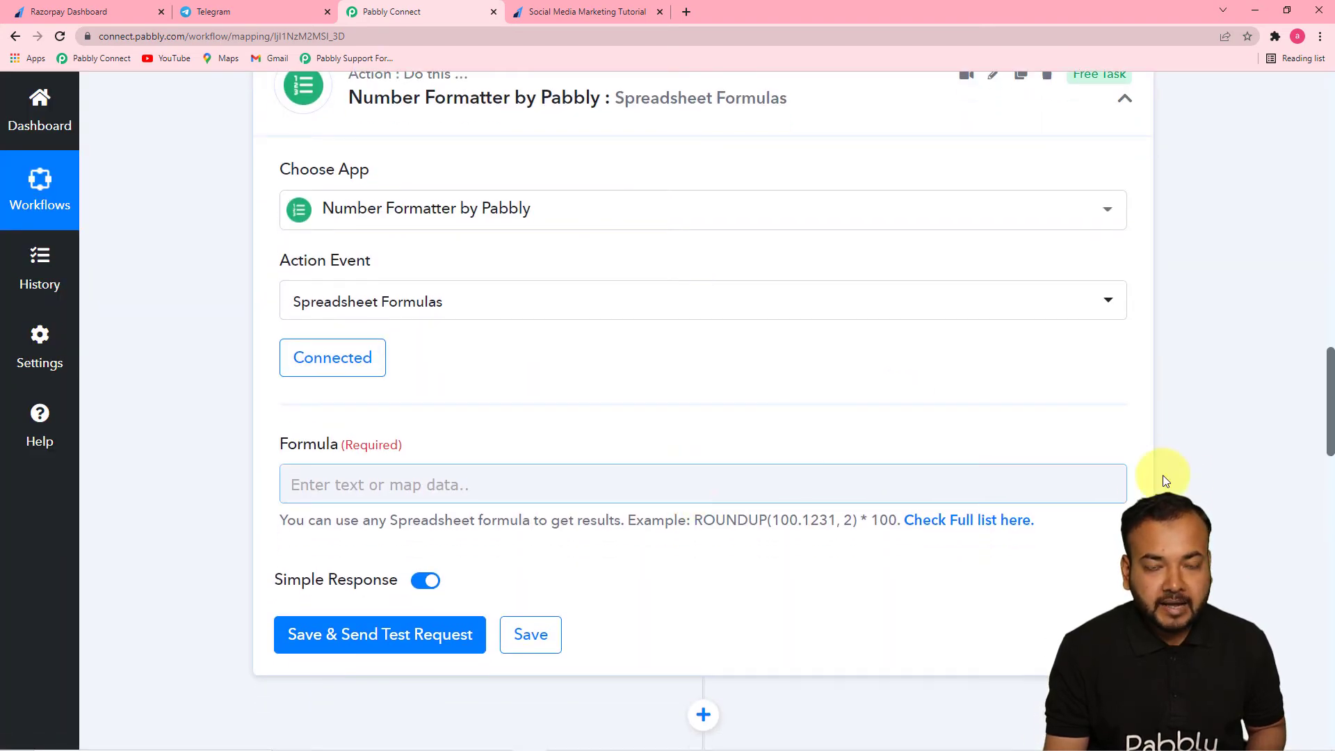
pyautogui.click(1330, 448)
pyautogui.scroll(8, 1312, 374)
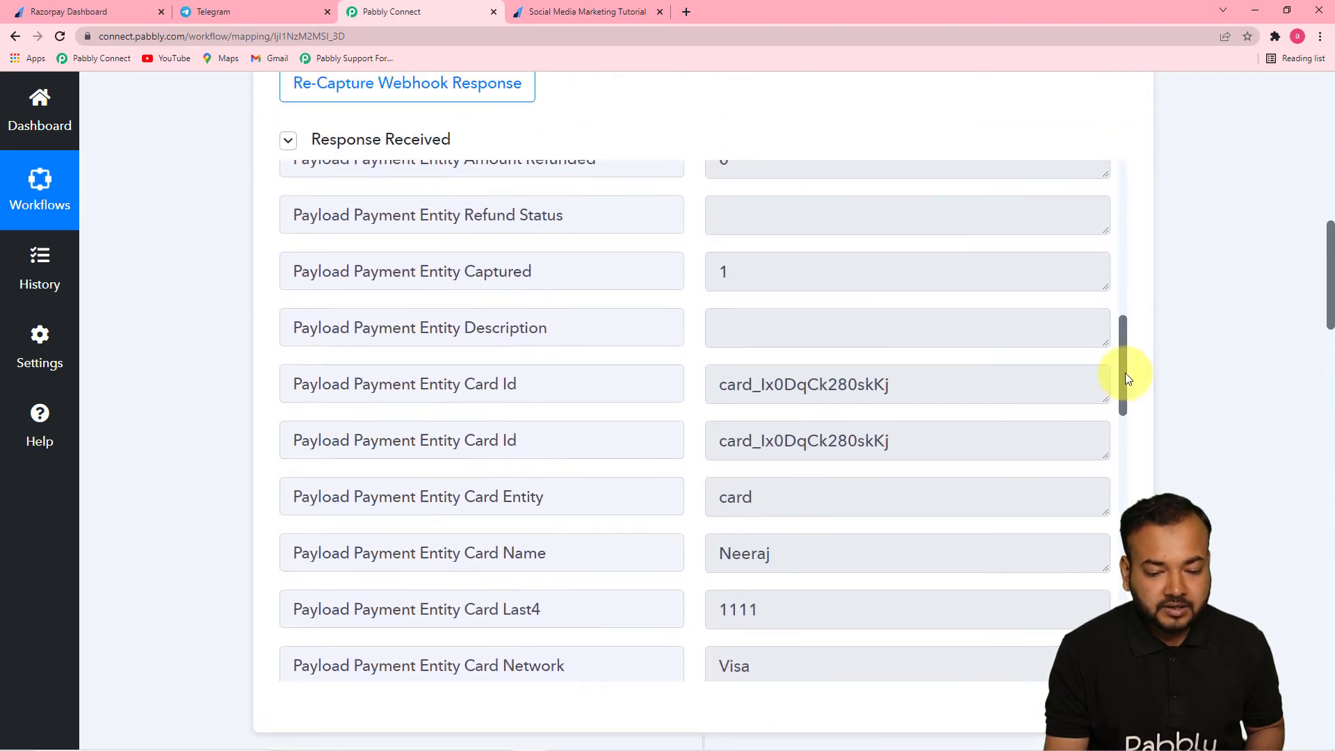
pyautogui.moveTo(1124, 372); pyautogui.dragTo(1132, 276)
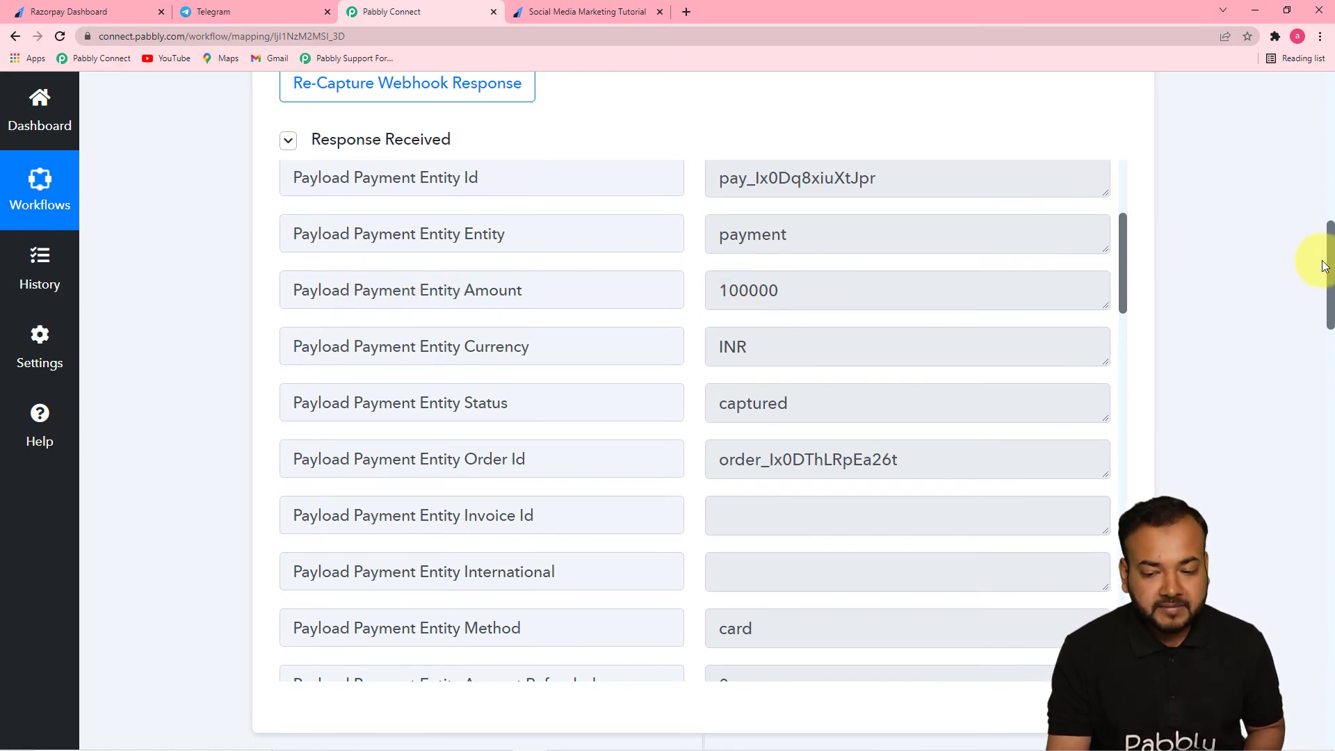
pyautogui.moveTo(1329, 259); pyautogui.dragTo(1312, 404)
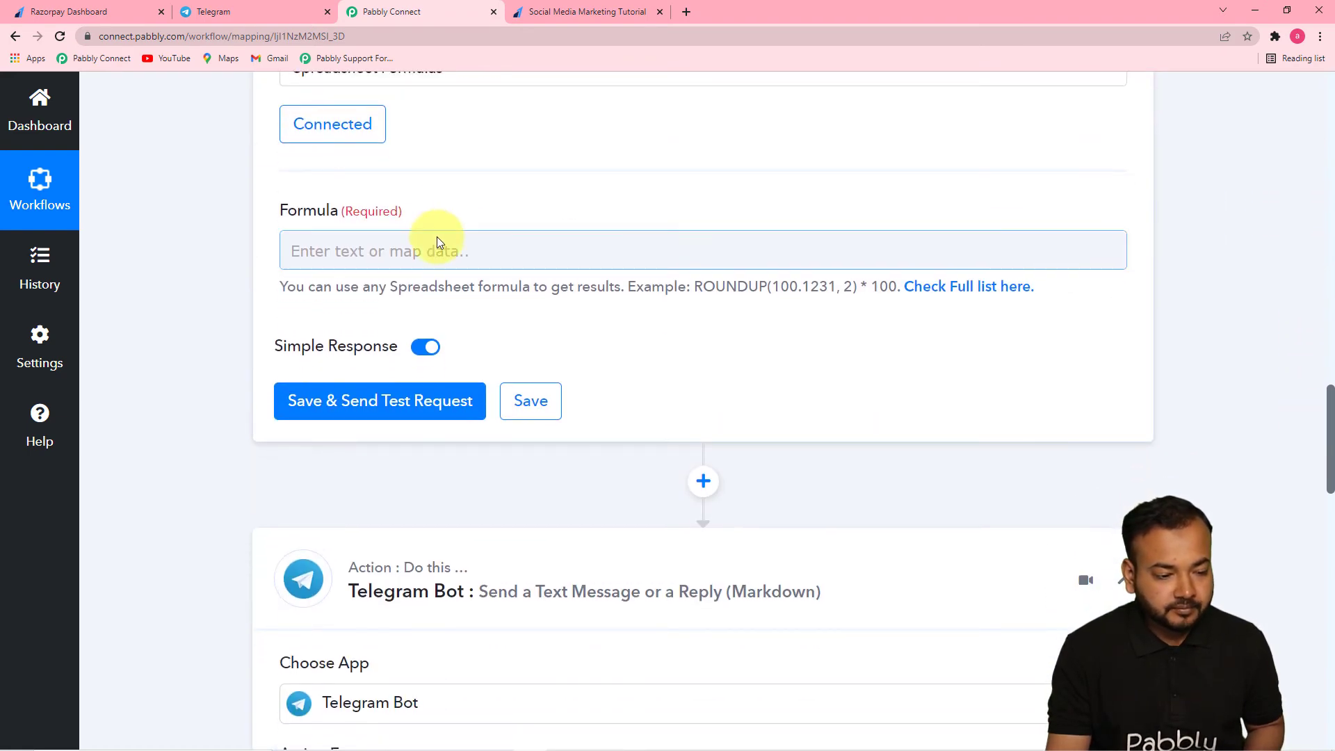
# Set the Number Formatter's formula to the Razorpay trigger's Payload Payment Entity Amount divided by 100, using "/100".
pyautogui.click(436, 241)
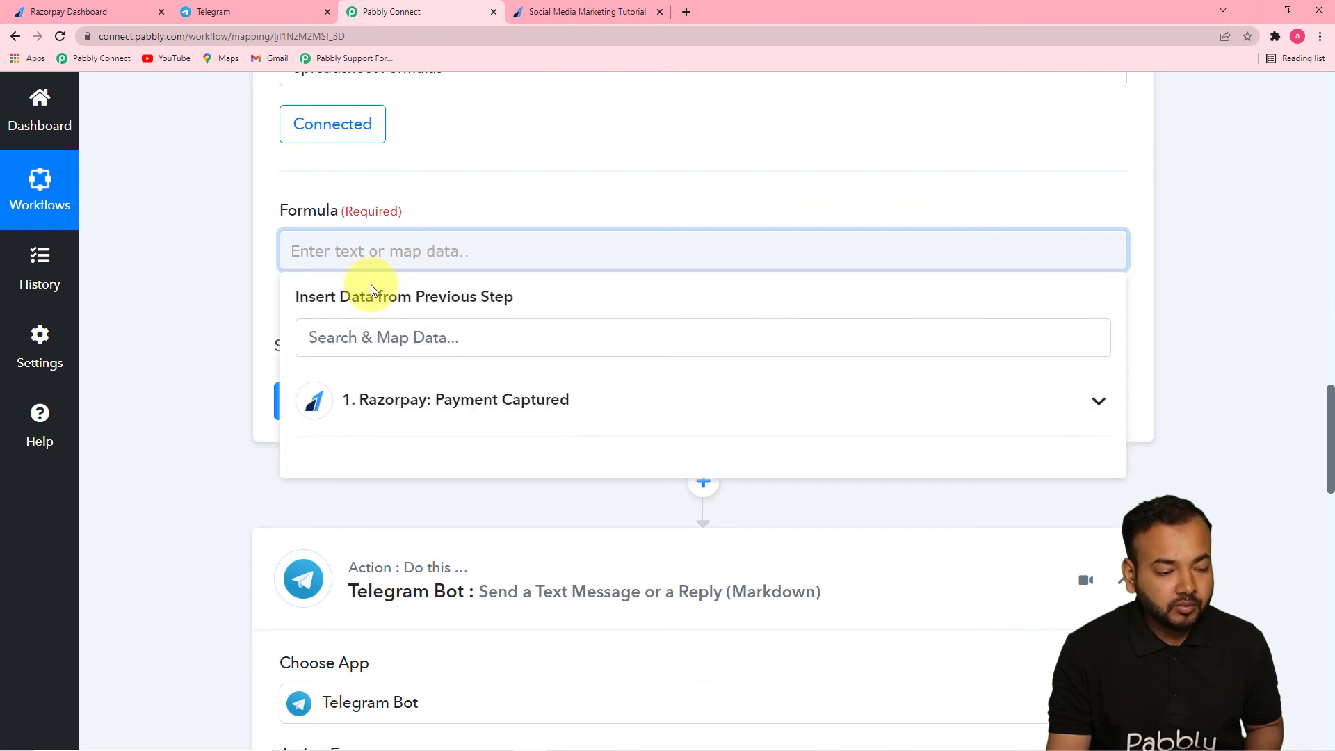
pyautogui.click(518, 405)
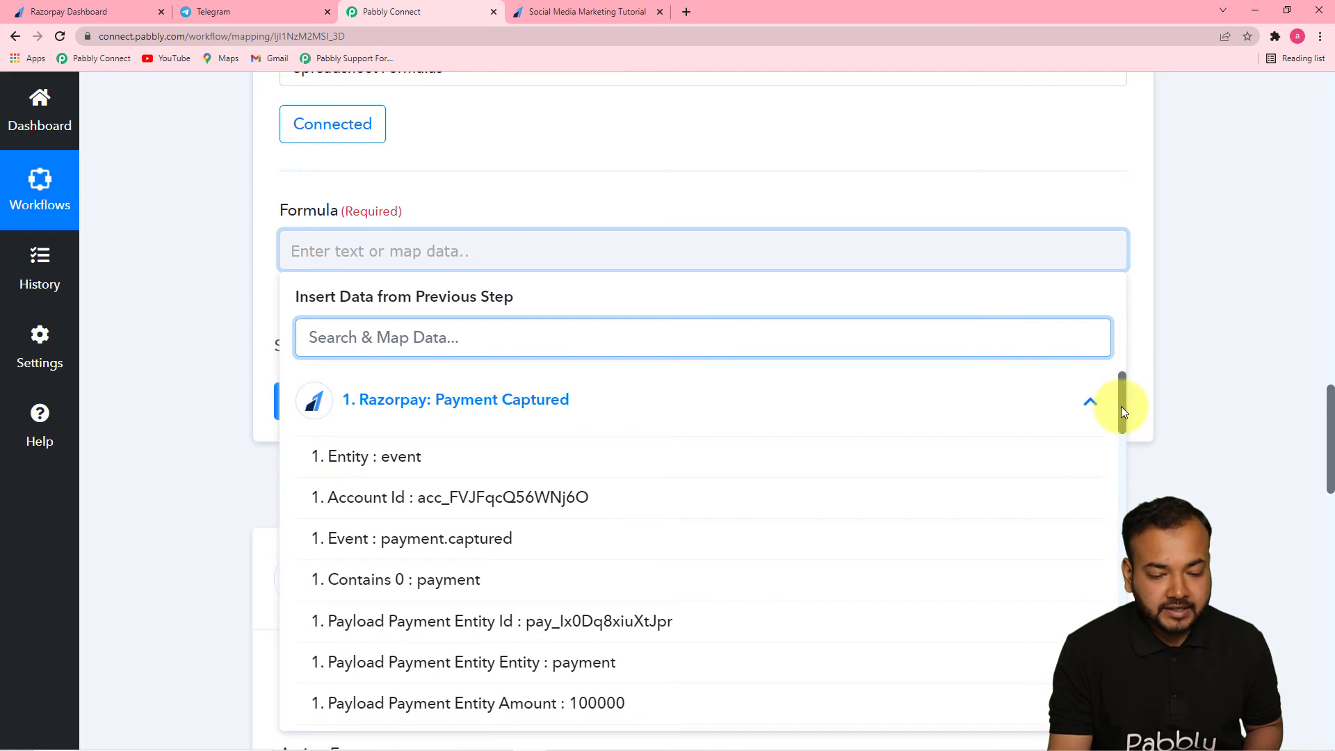
pyautogui.moveTo(1123, 410); pyautogui.dragTo(1126, 425)
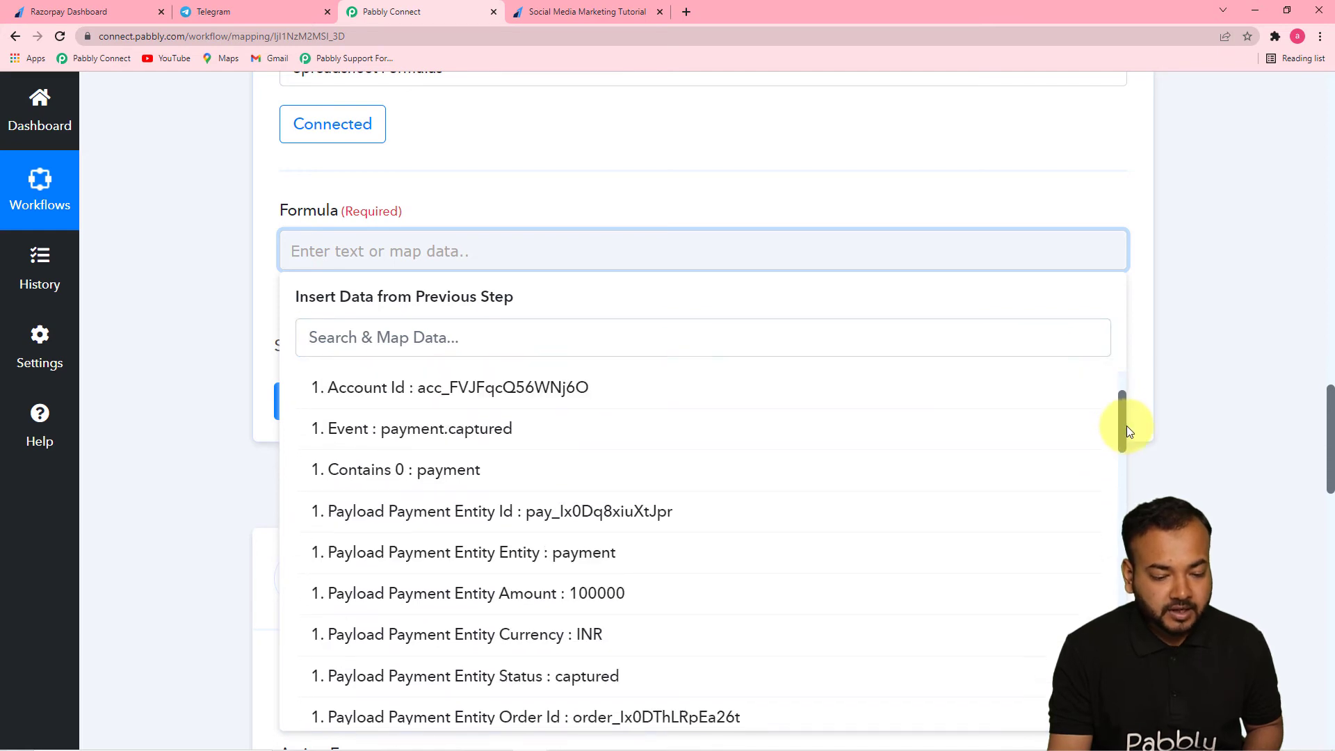
pyautogui.click(476, 604)
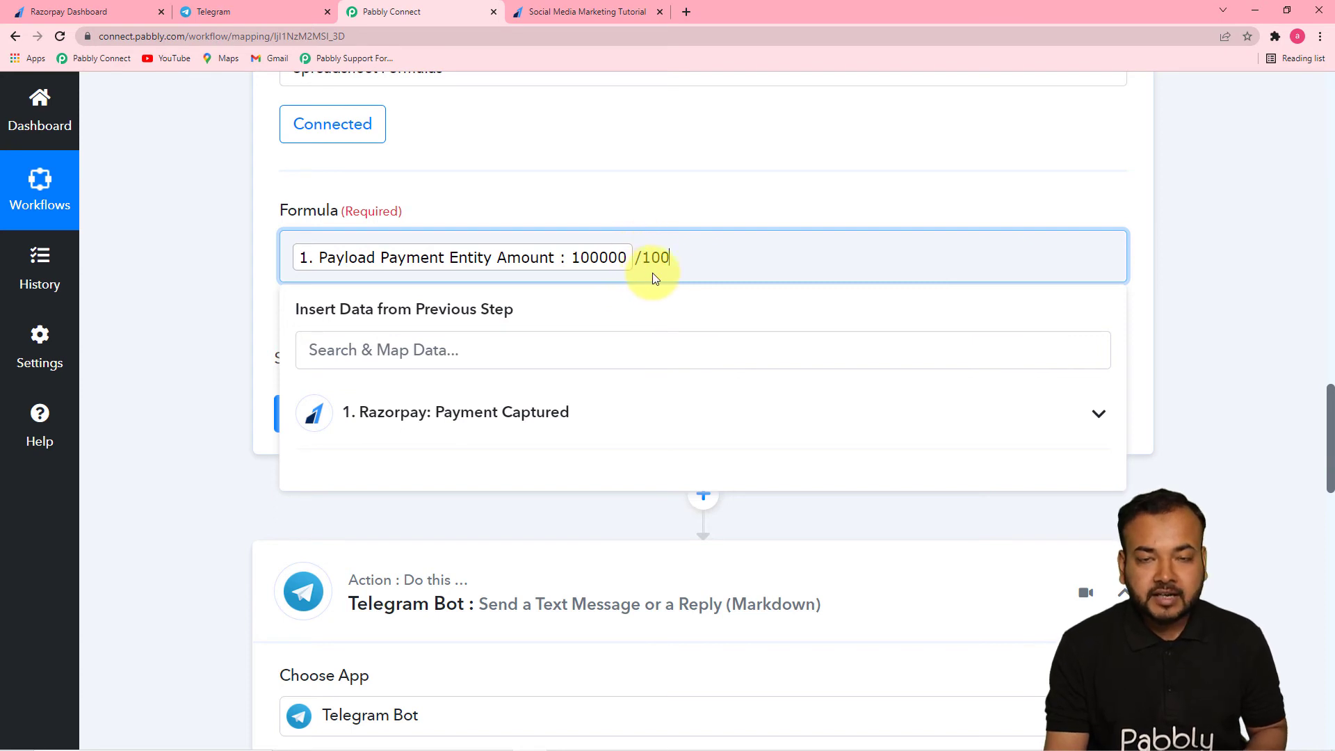
pyautogui.click(1178, 265)
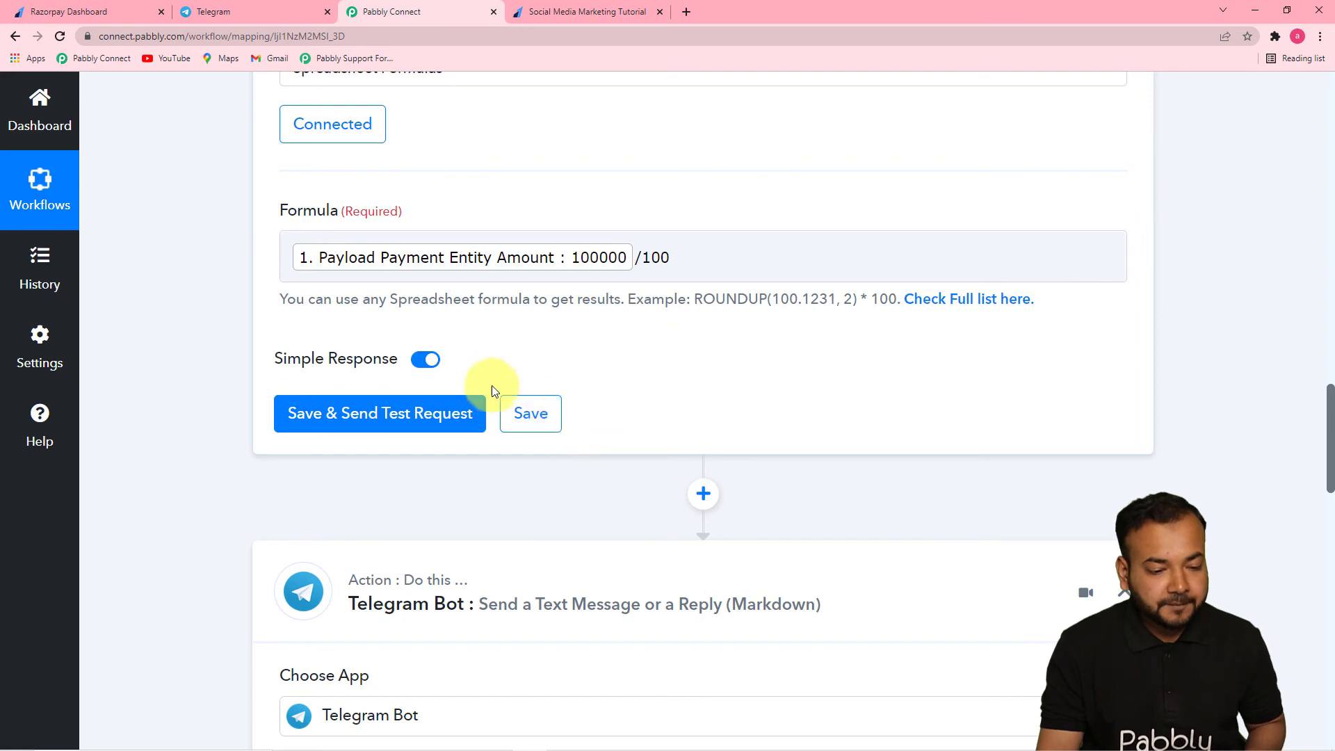
# Save and test the Number Formatter action, and compare its result with the amount on the Razorpay payment page.
pyautogui.click(416, 412)
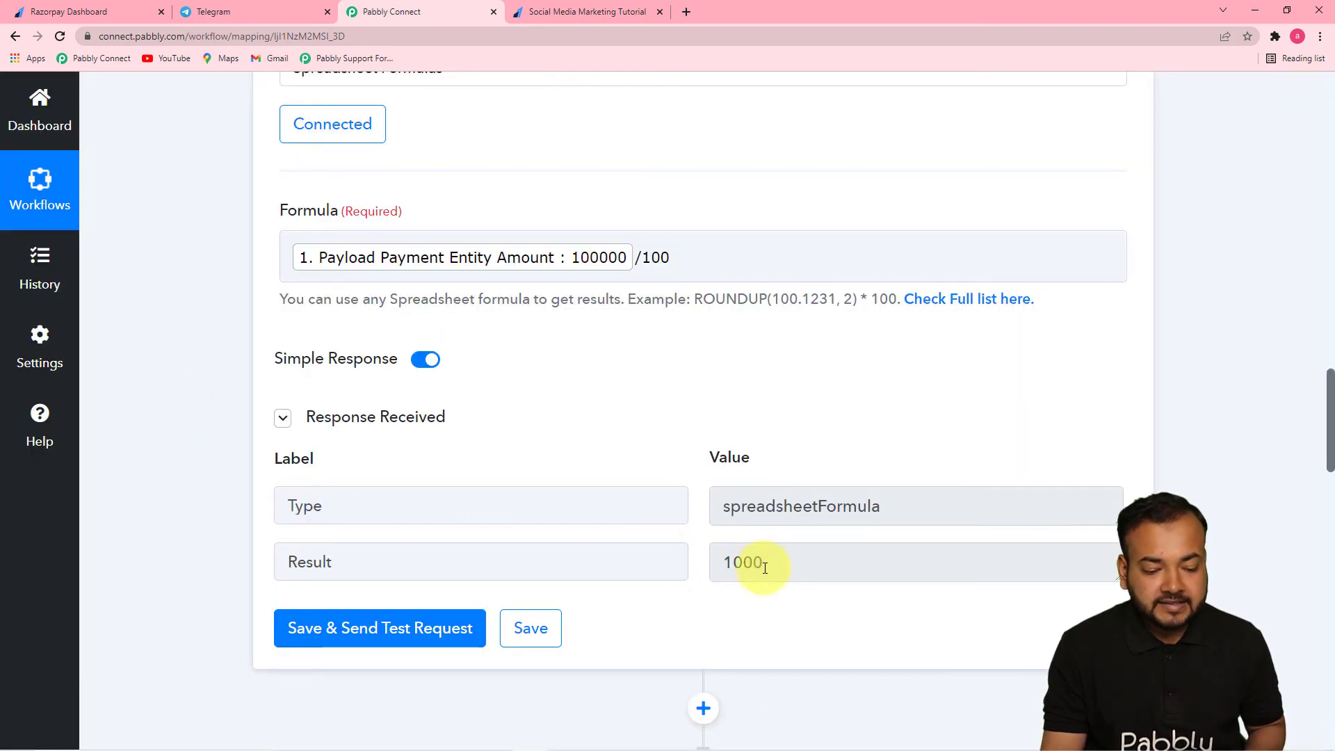
pyautogui.click(612, 12)
pyautogui.click(470, 11)
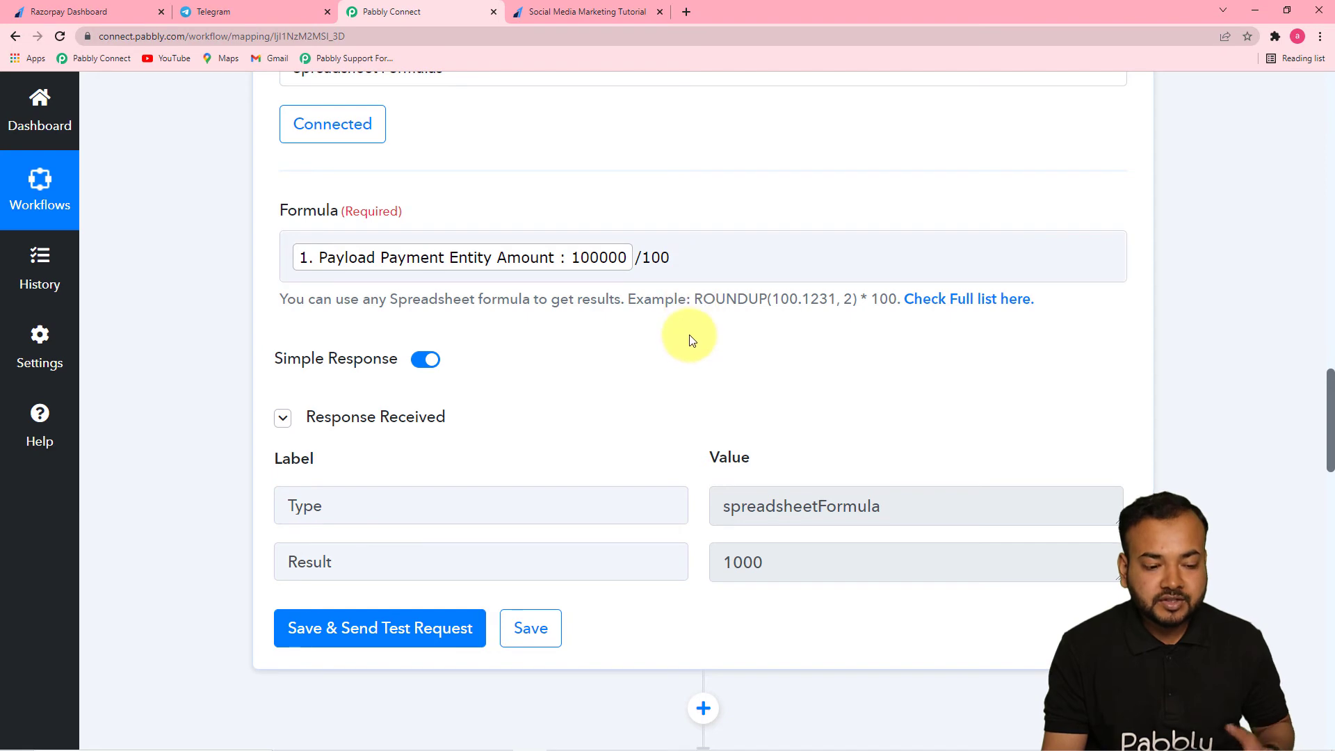
# Save the Telegram Bot action's connection again with the existing connection Telegram Bot #51 so the message field can map earlier steps' data.
pyautogui.moveTo(1331, 382); pyautogui.dragTo(1321, 573)
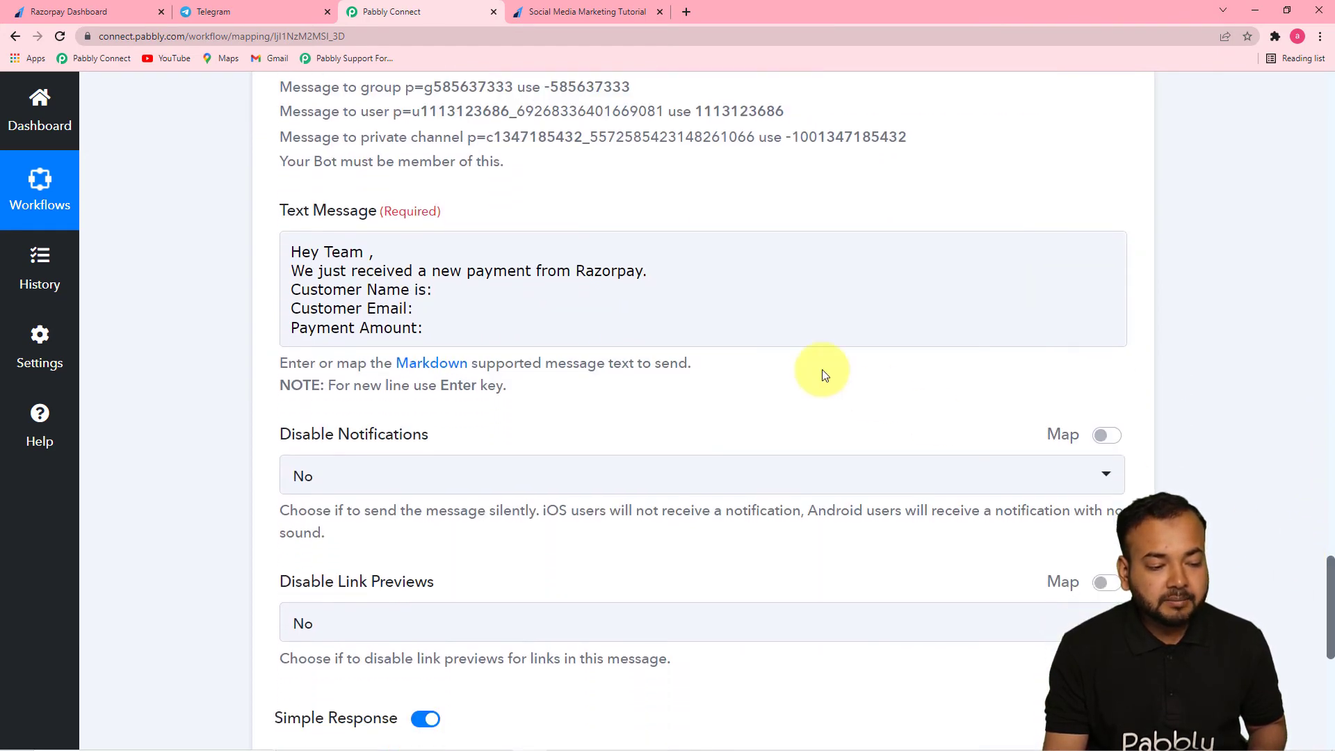
pyautogui.click(426, 292)
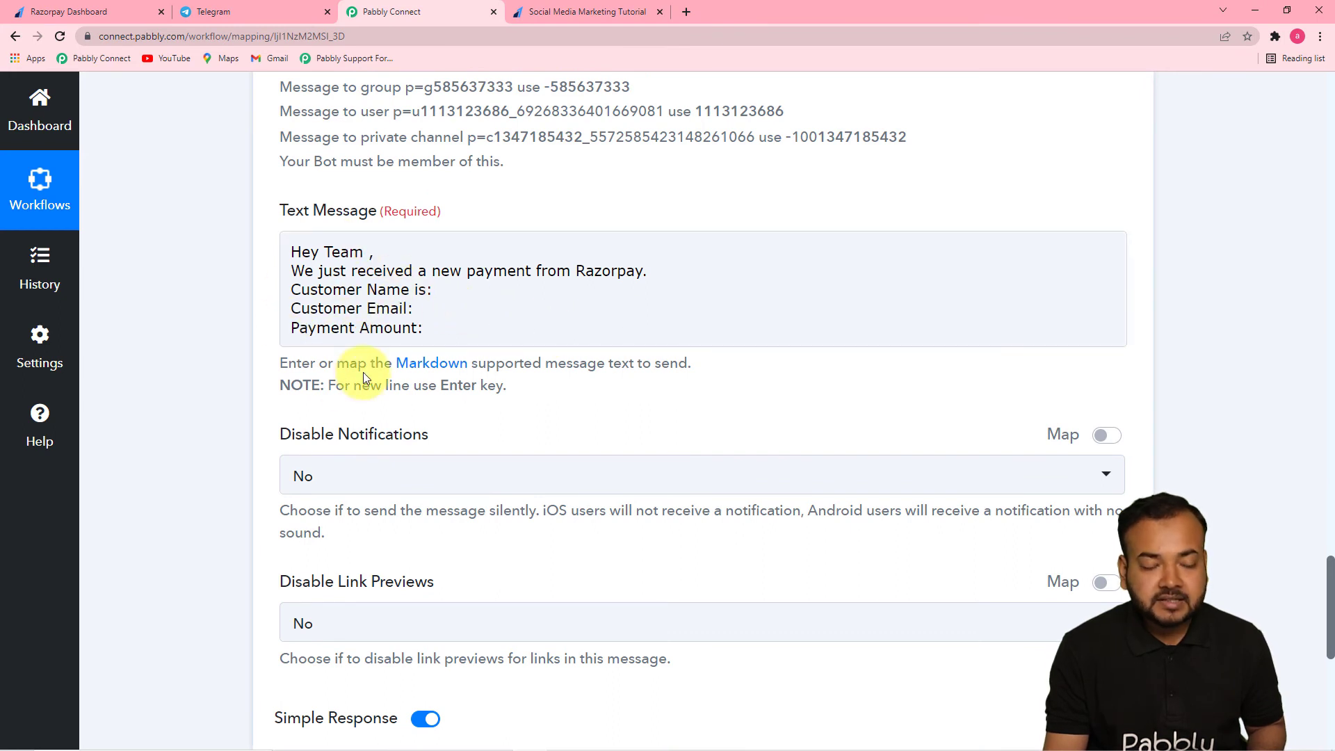
pyautogui.click(436, 294)
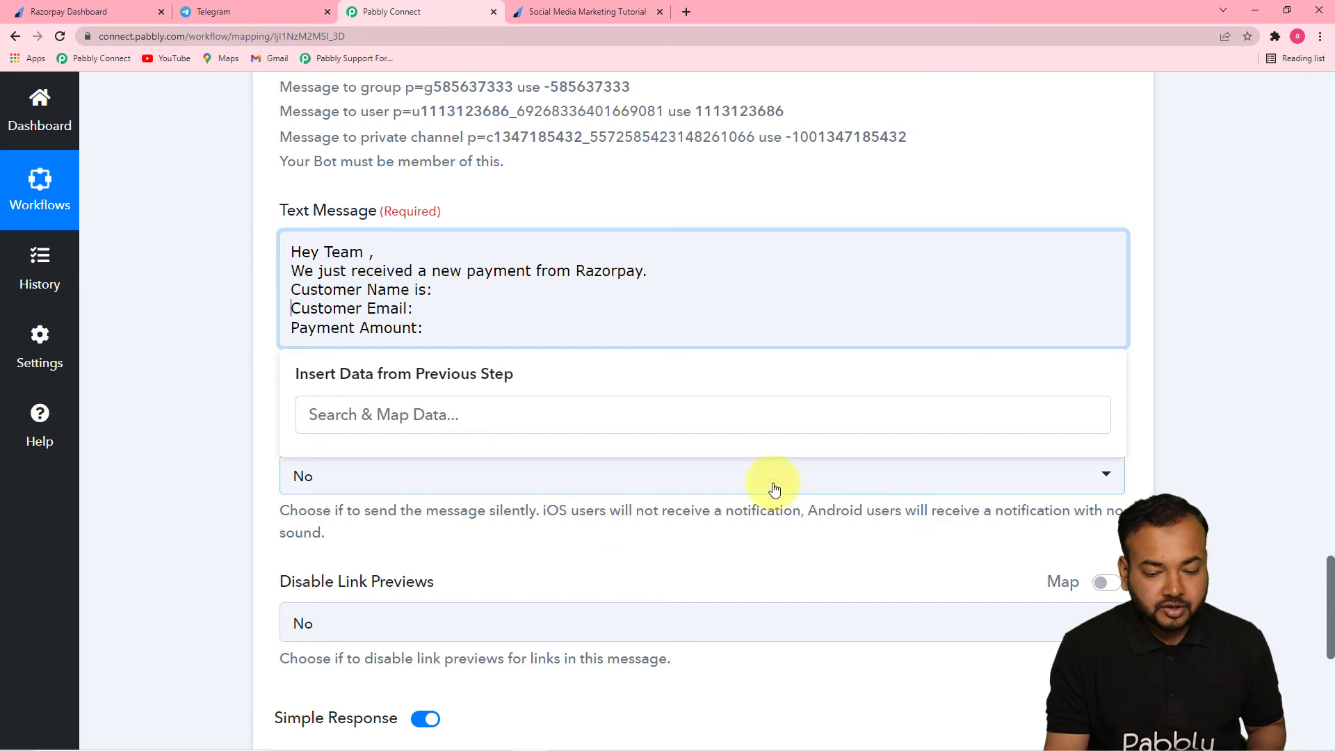
pyautogui.scroll(7, 1324, 581)
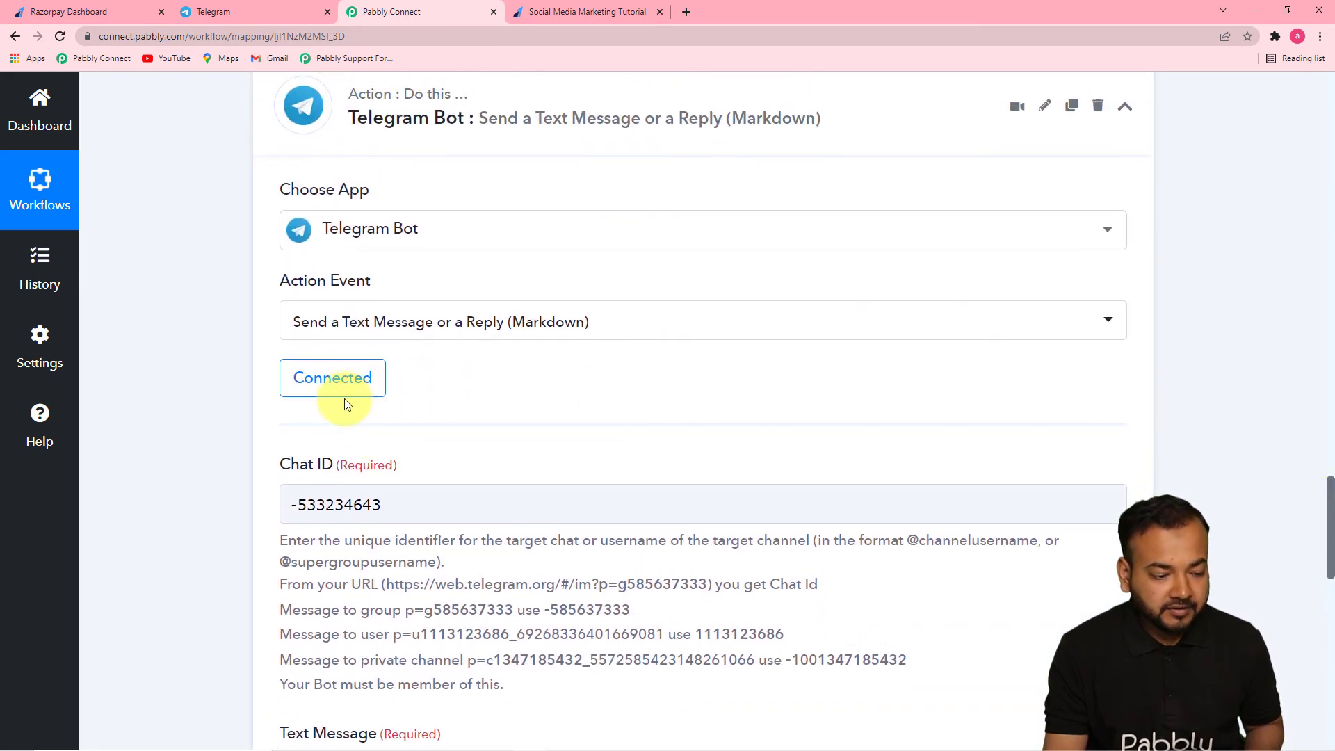
pyautogui.click(315, 380)
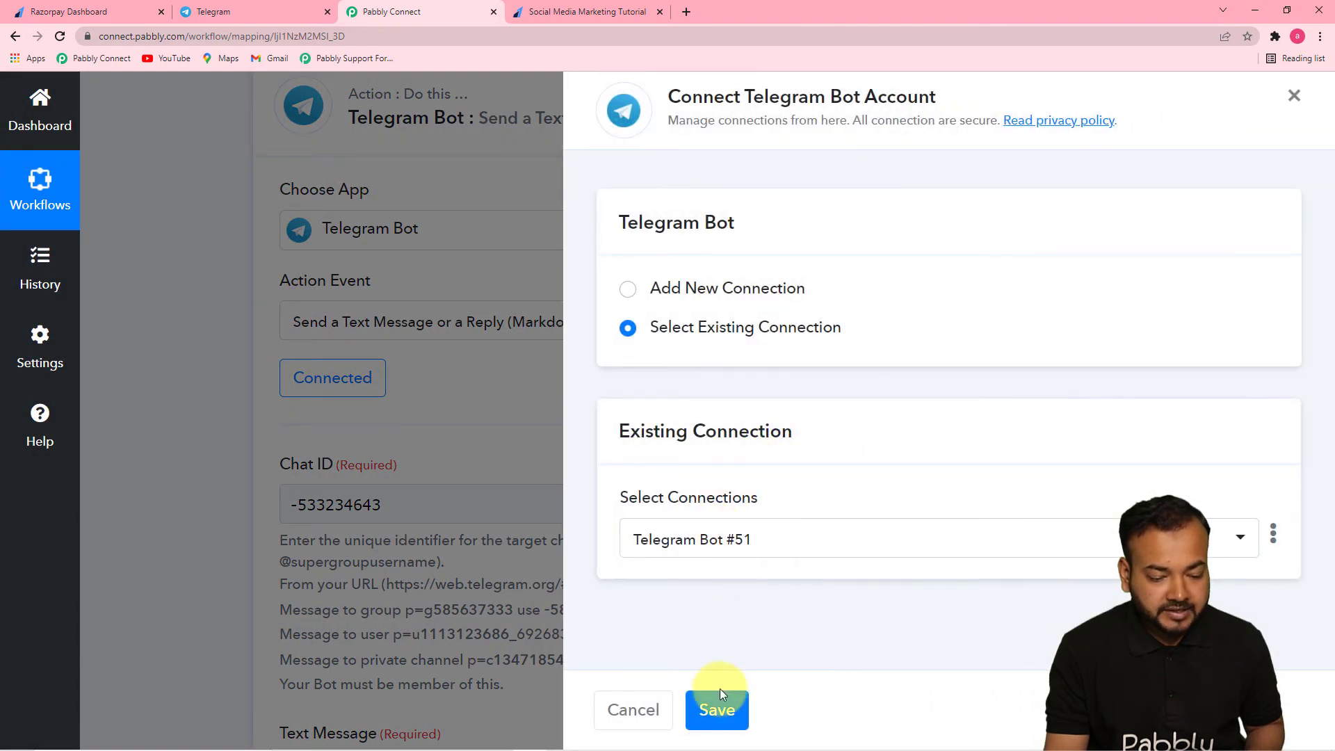
pyautogui.click(717, 710)
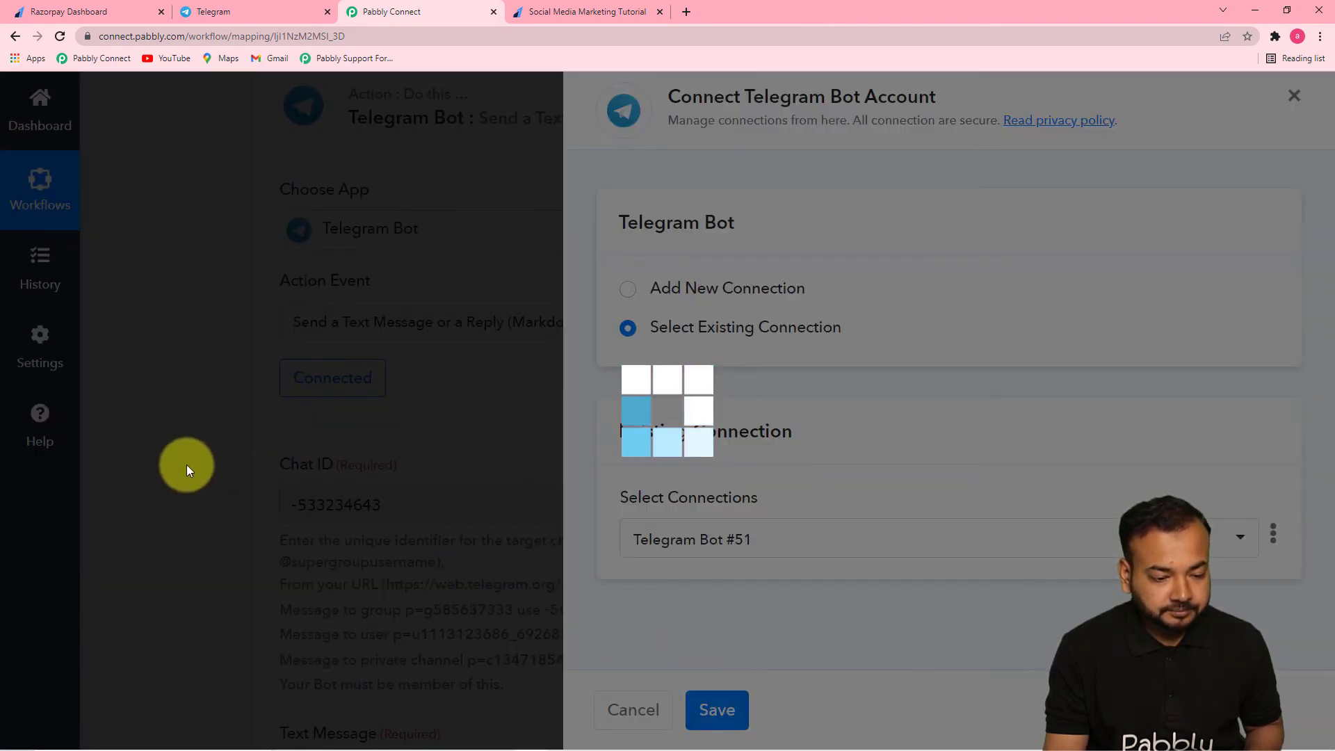
# Remove the "Customer Email:" line and the full stop after "Razorpay" from the Telegram text message.
pyautogui.scroll(-1, 186, 464)
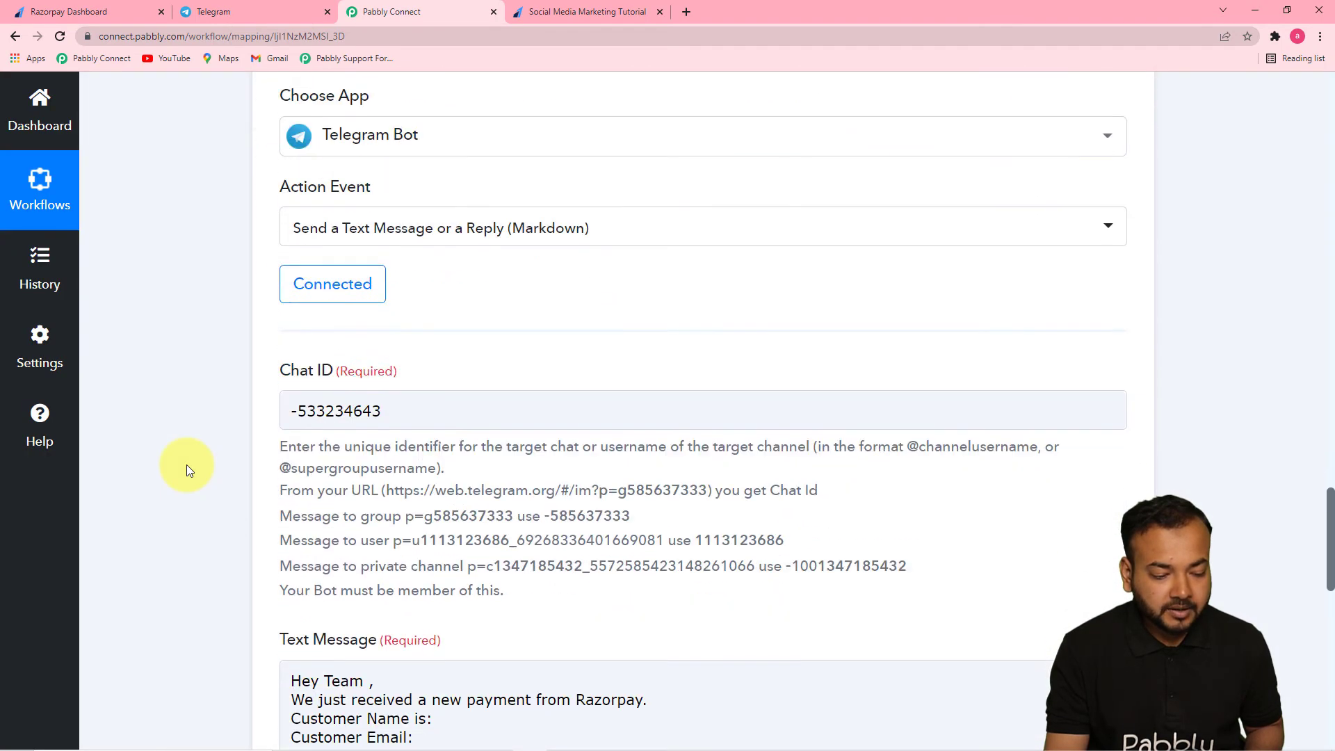
pyautogui.scroll(-5, 798, 285)
pyautogui.click(798, 316)
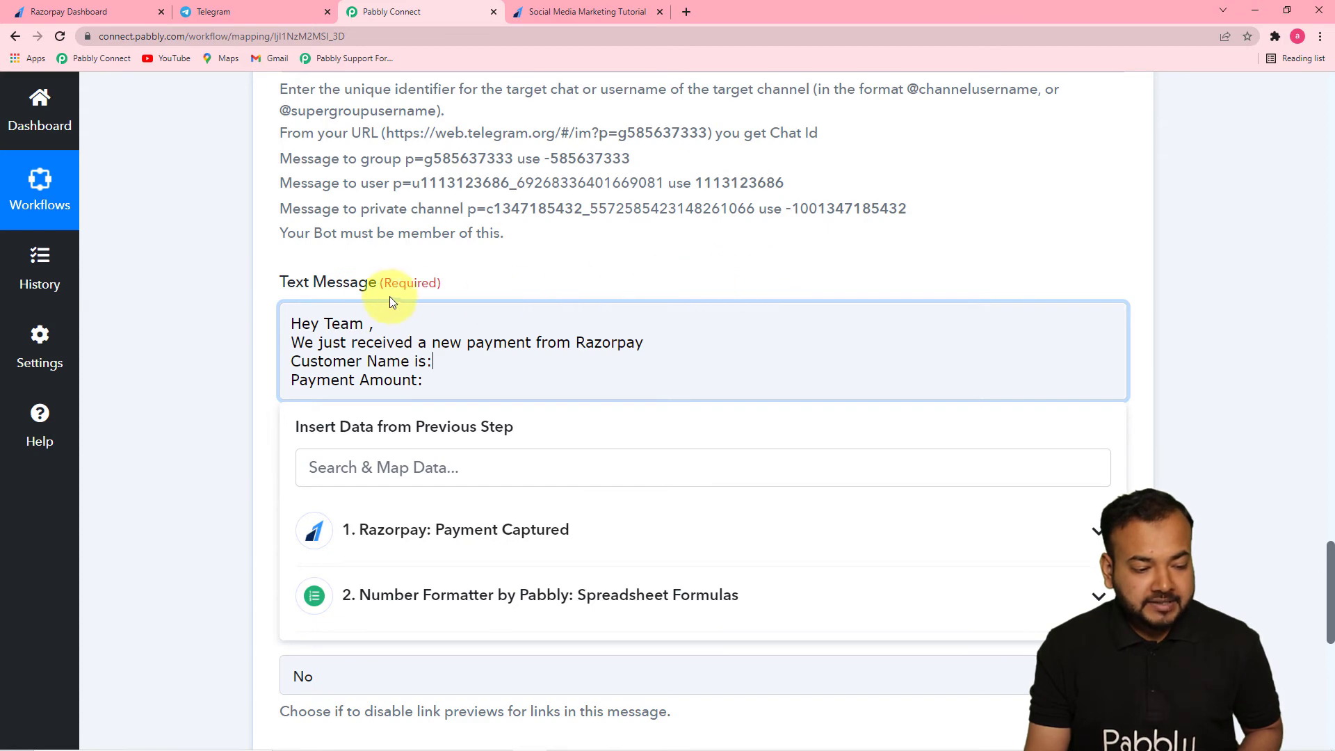
pyautogui.moveTo(1330, 562); pyautogui.dragTo(1331, 575)
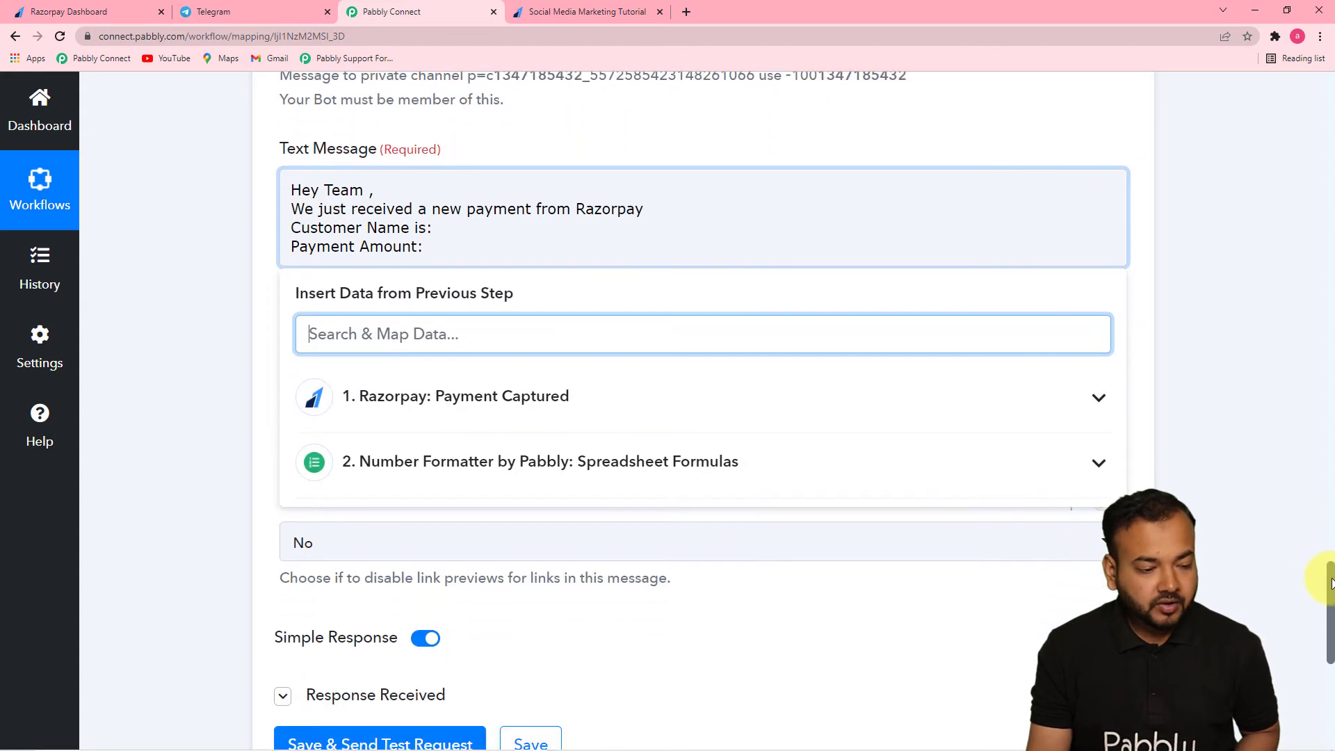
# Map Payload Payment Entity Notes Name from the Razorpay trigger after "Customer Name is:" in the text message.
pyautogui.click(423, 230)
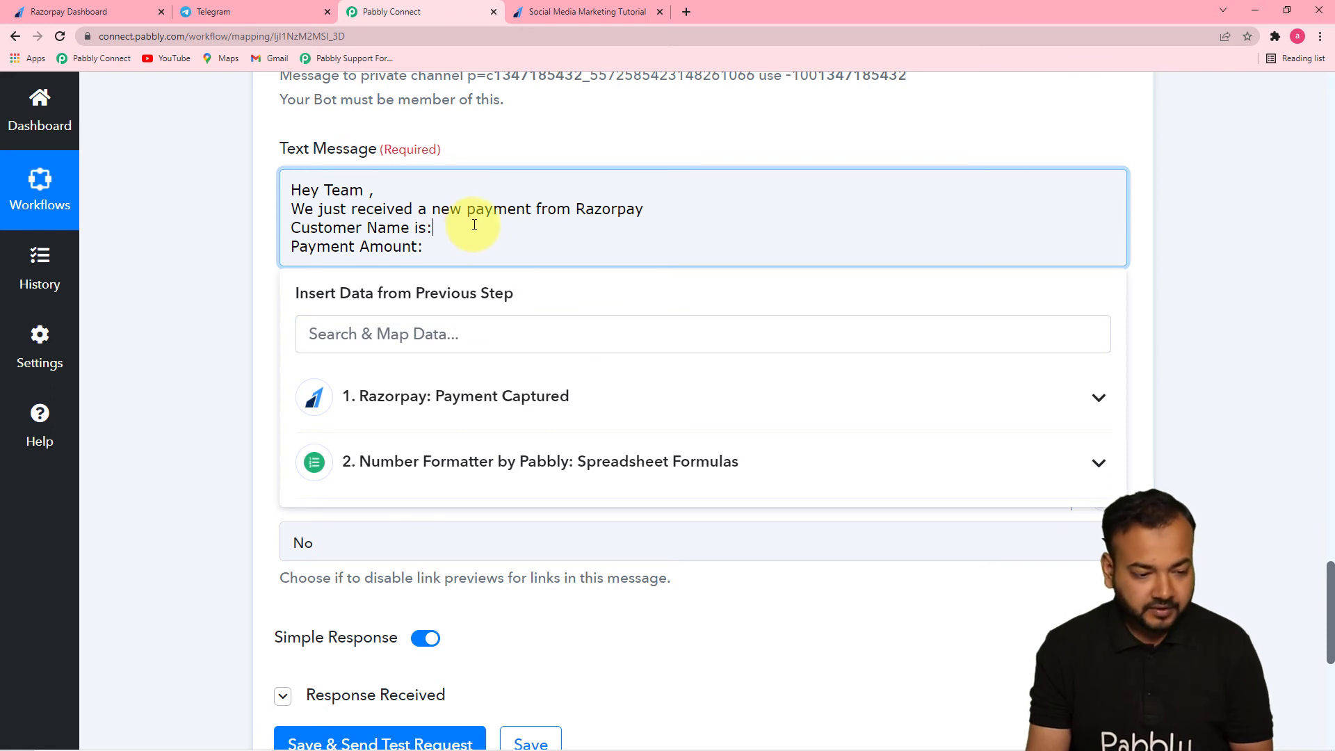
pyautogui.click(470, 400)
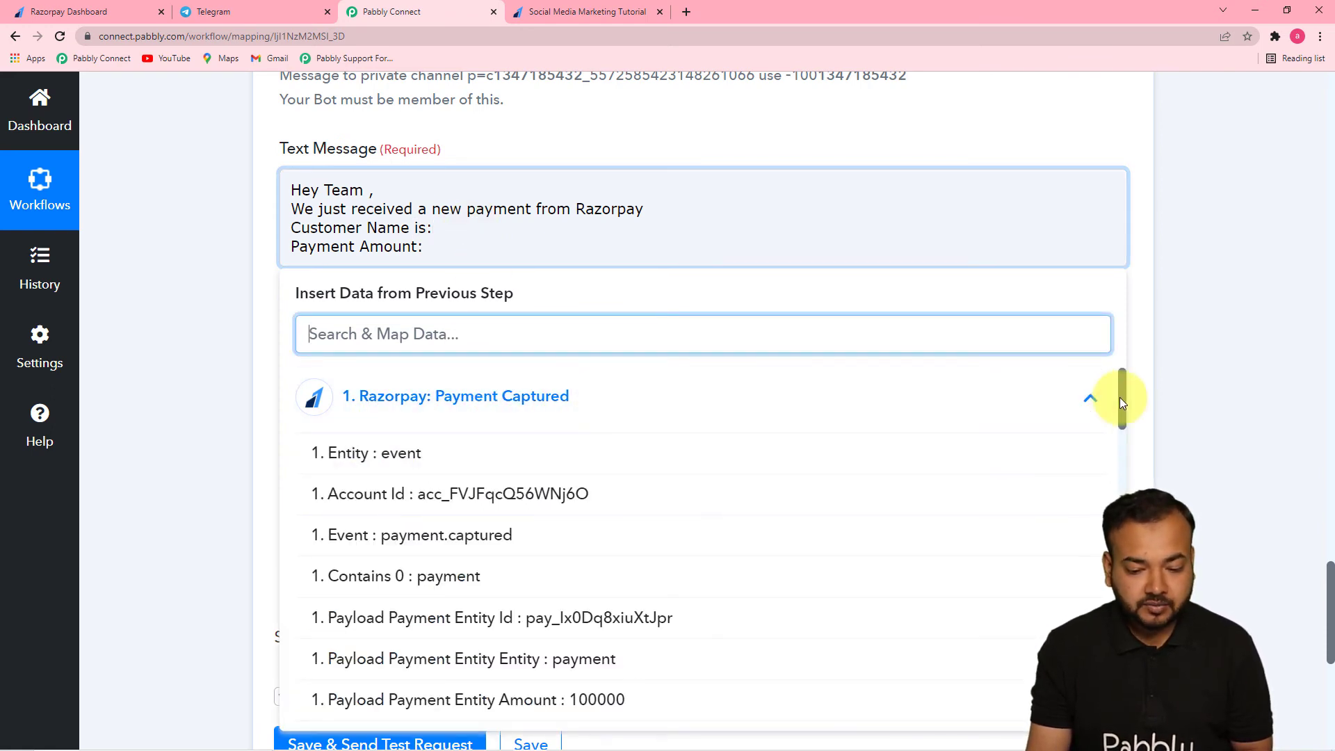
pyautogui.moveTo(1121, 402); pyautogui.dragTo(1129, 668)
pyautogui.click(758, 523)
# Map the Number Formatter's Result after "Payment Amount:" in the text message.
pyautogui.click(435, 261)
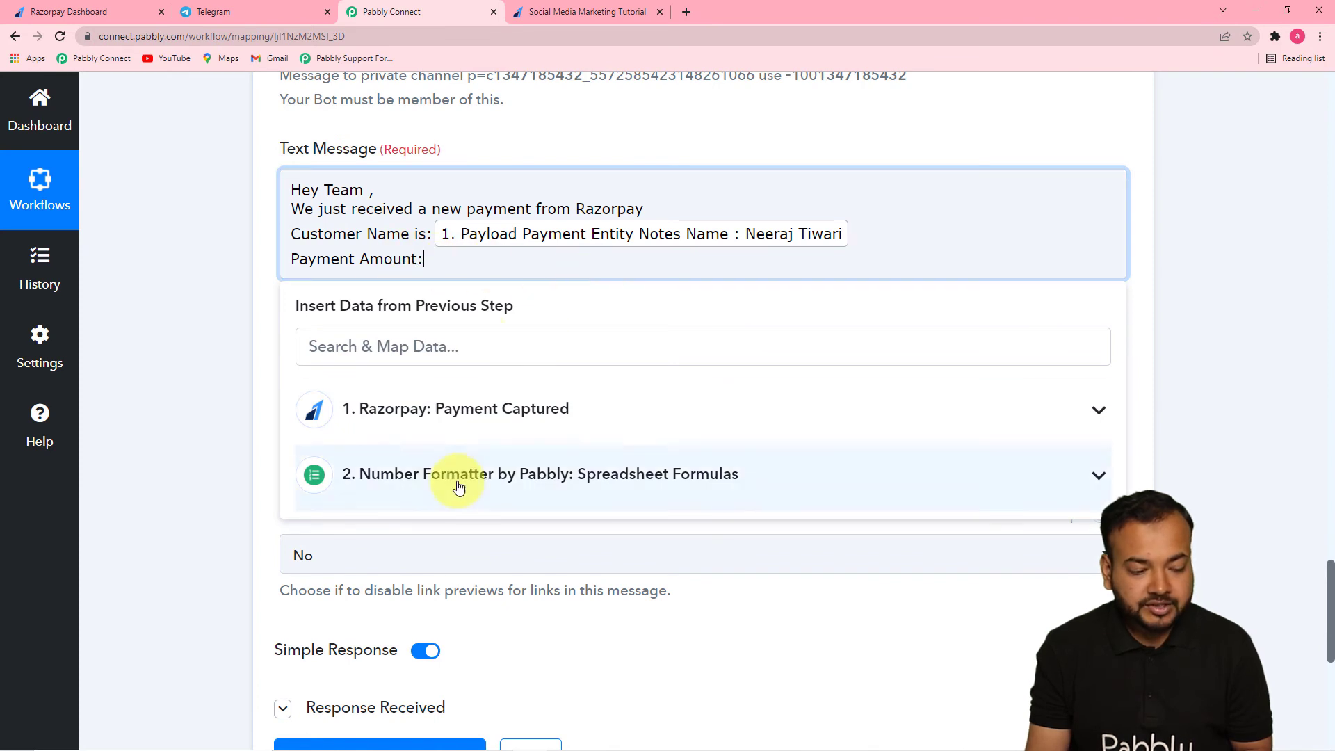
pyautogui.click(703, 477)
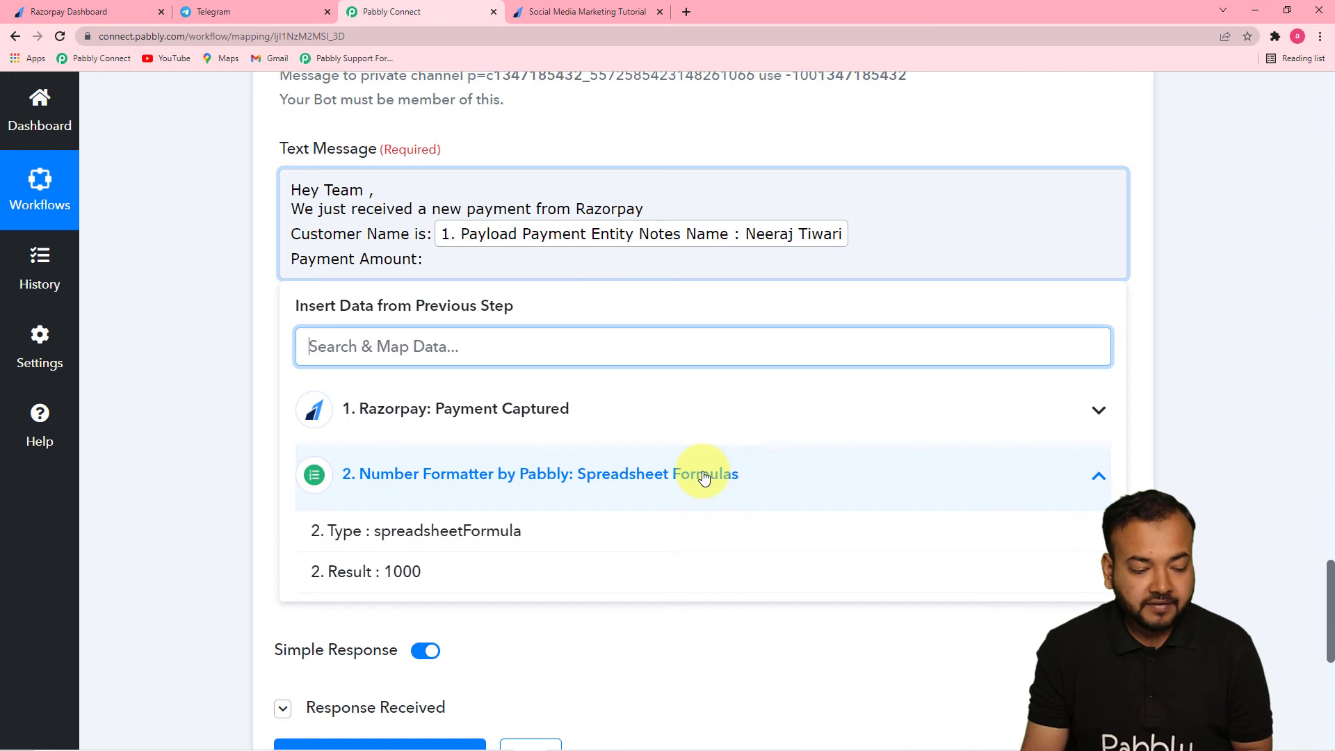
pyautogui.click(426, 578)
pyautogui.click(230, 399)
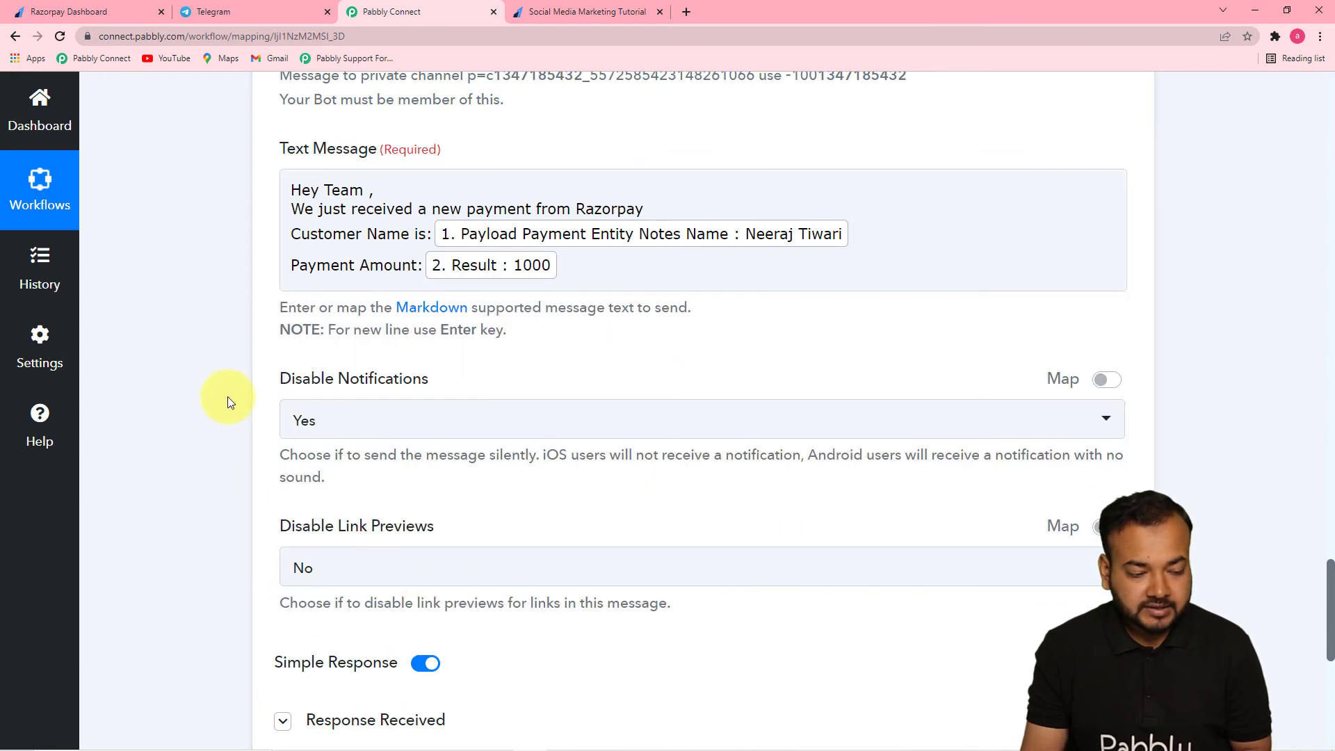
# Set the Telegram Bot action's Disable Notifications option to Yes.
pyautogui.scroll(-1, 228, 397)
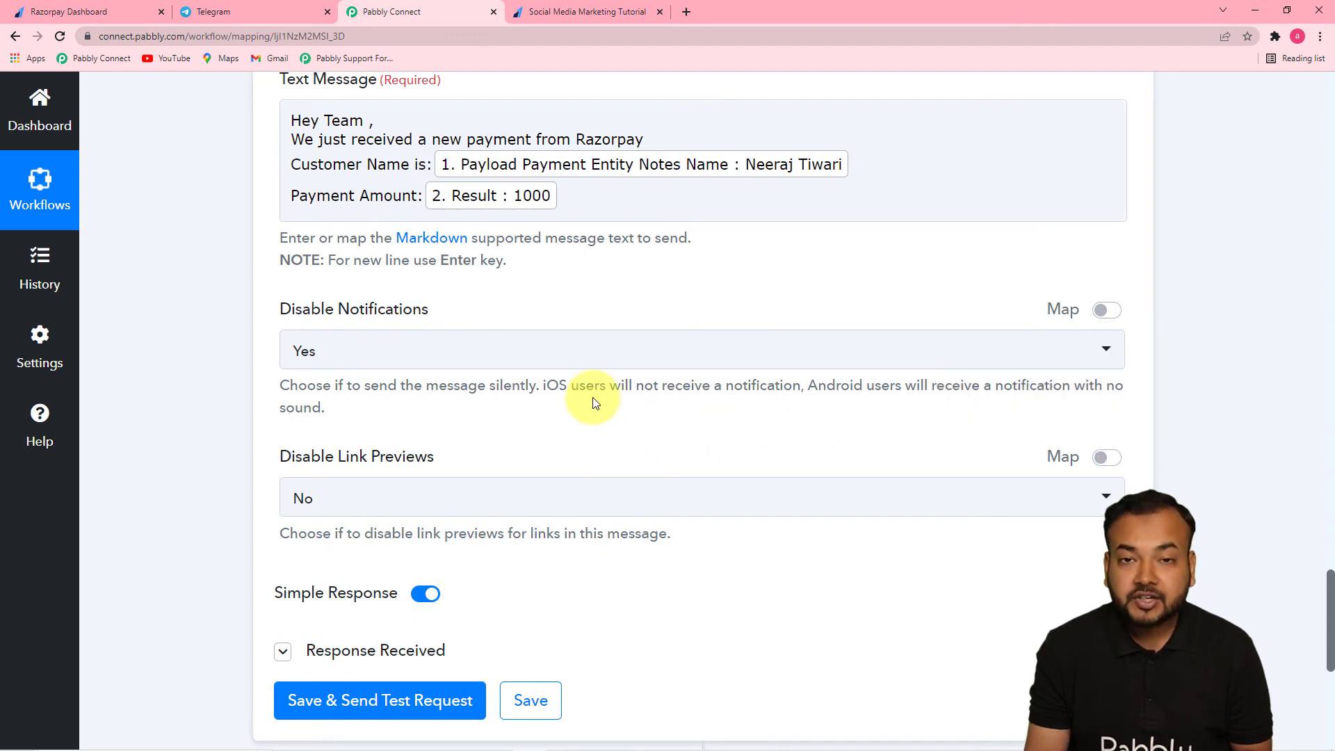
pyautogui.click(630, 366)
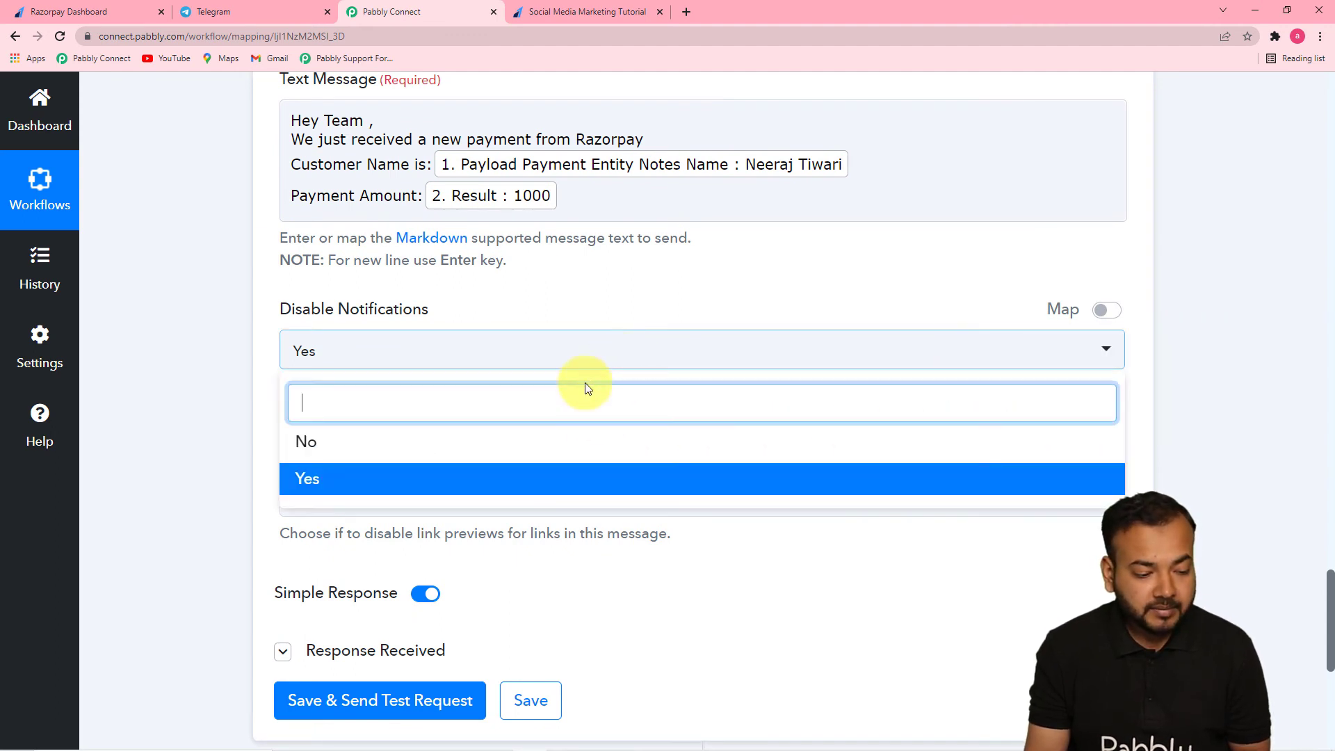
pyautogui.click(553, 482)
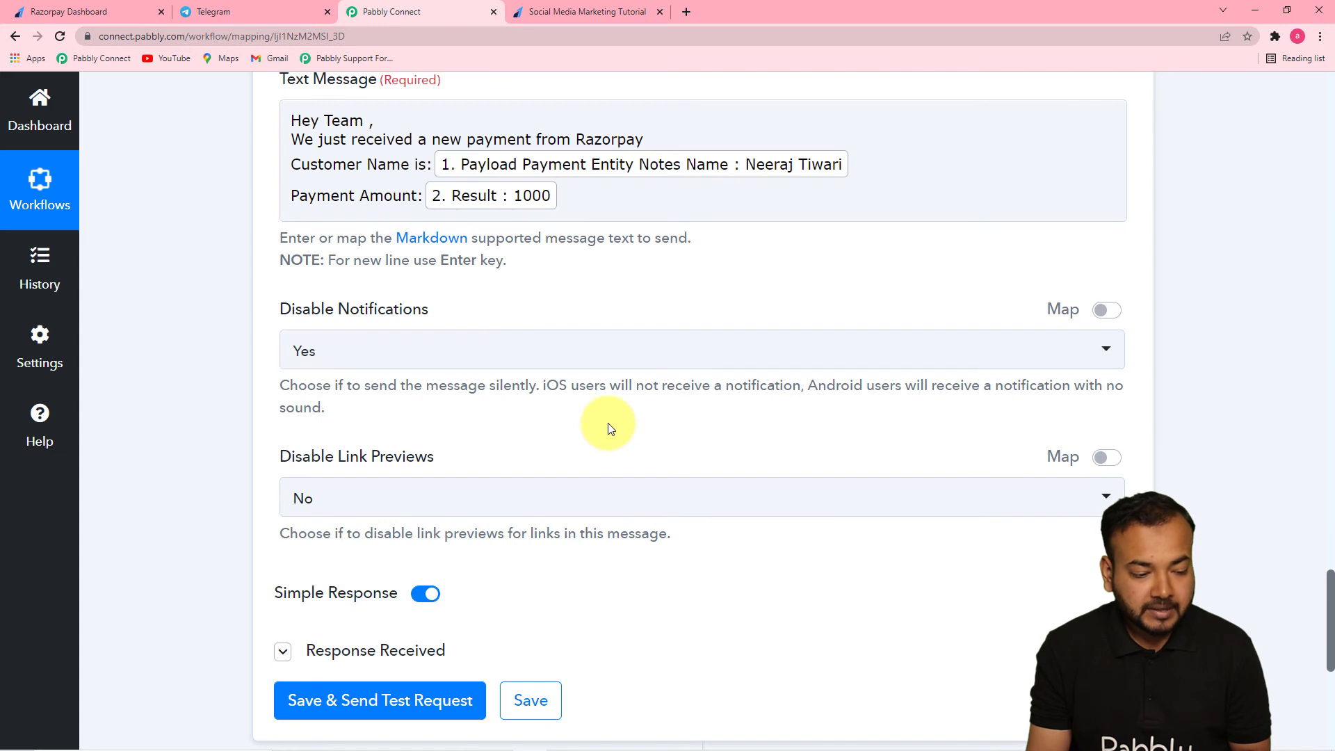
# Save the Telegram Bot action, send its test request, and check the Team pabbly group in Telegram for the message.
pyautogui.moveTo(1329, 577); pyautogui.dragTo(1331, 612)
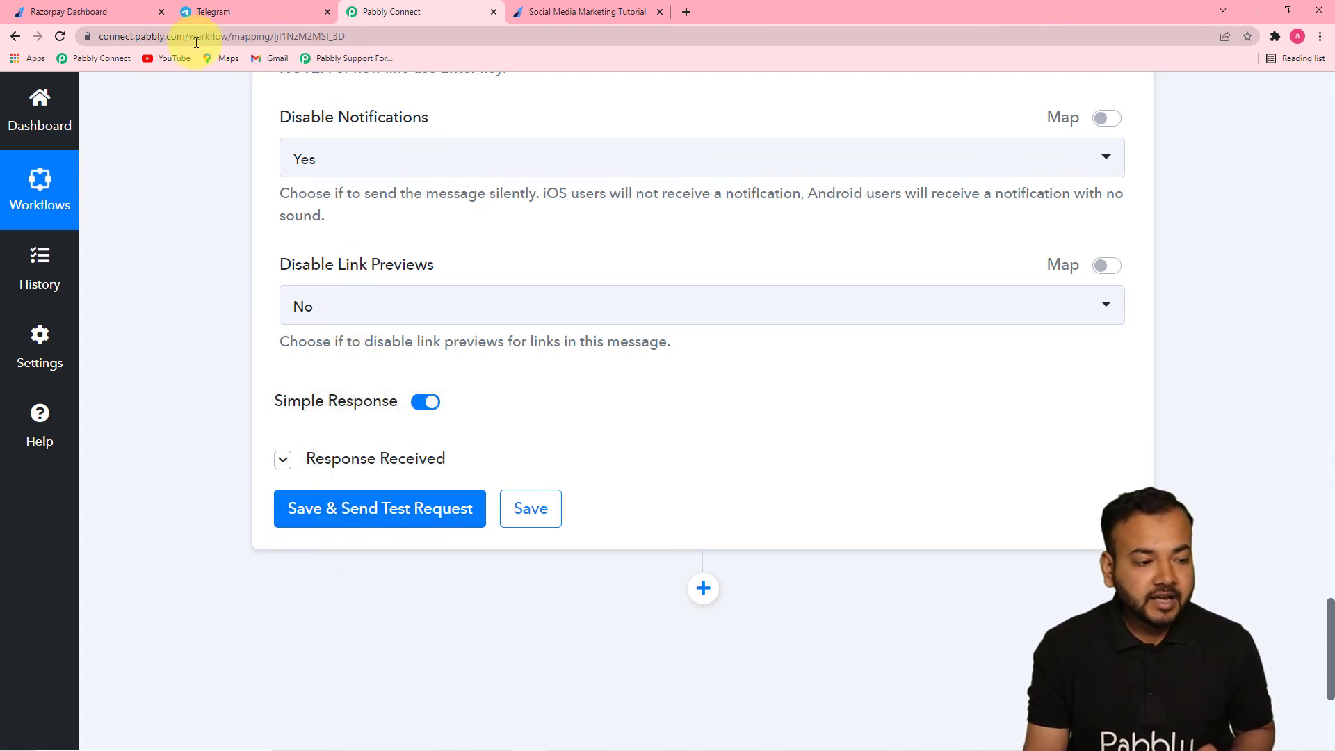
pyautogui.click(217, 16)
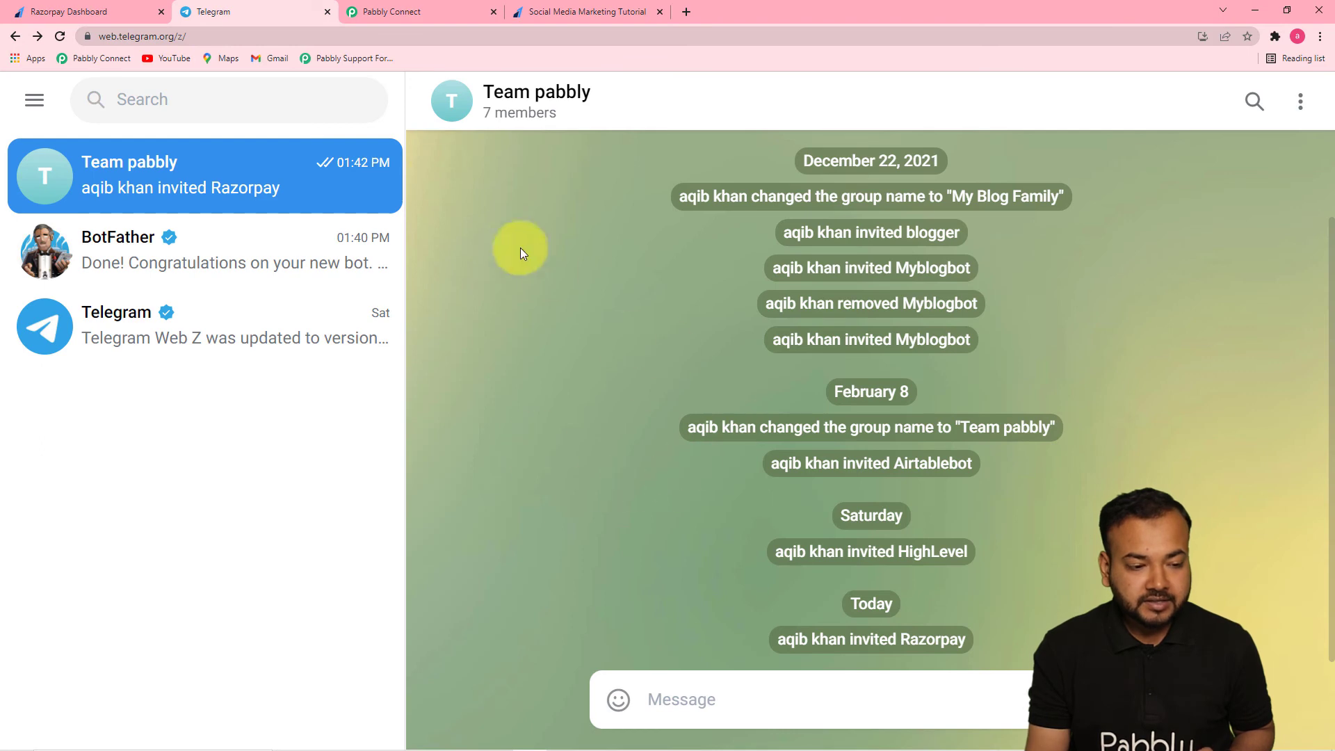
pyautogui.click(460, 11)
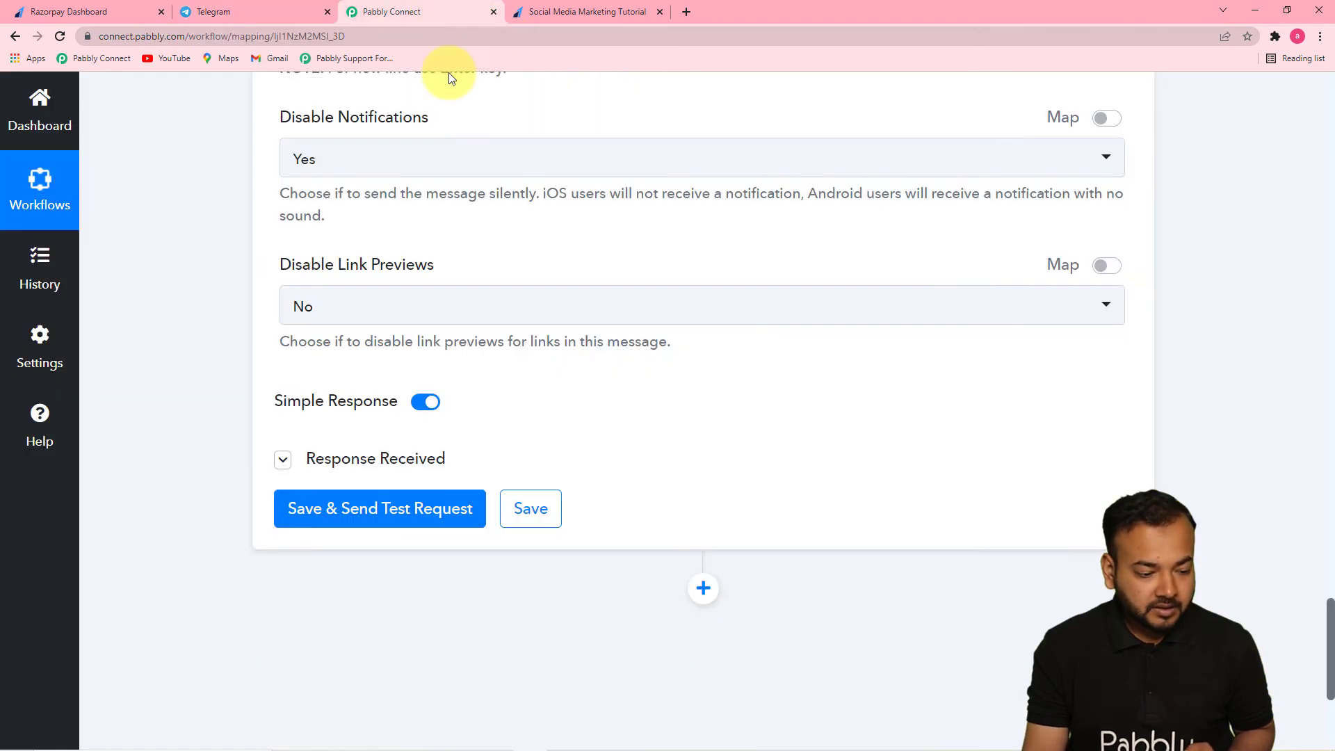
pyautogui.click(366, 509)
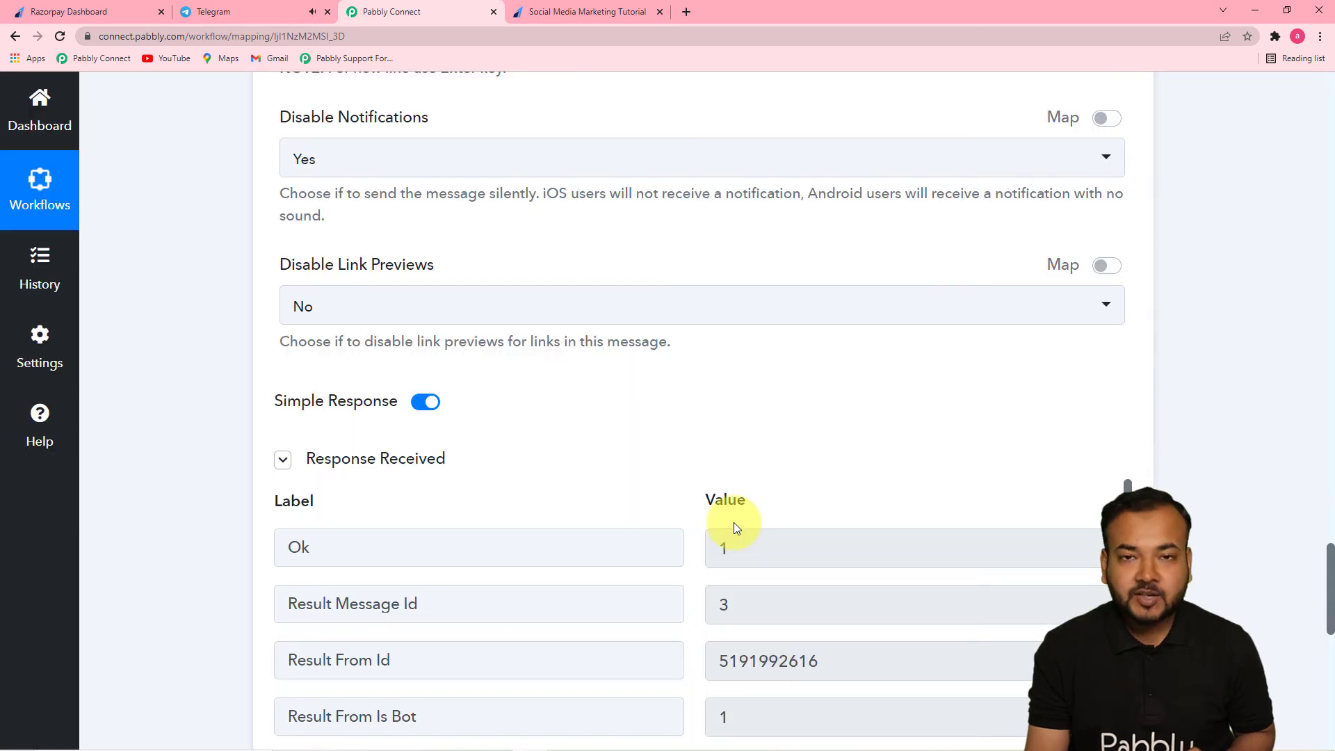
pyautogui.moveTo(1330, 554); pyautogui.dragTo(1329, 616)
pyautogui.click(216, 12)
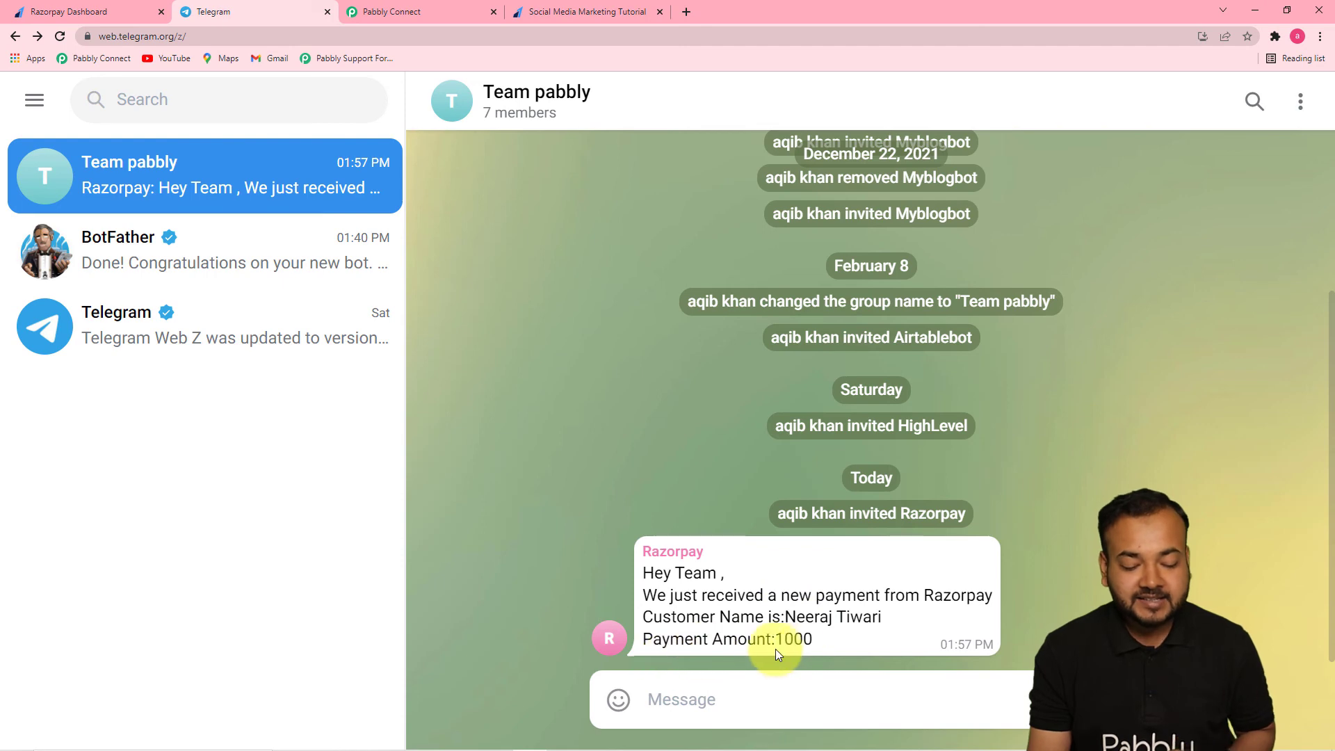
pyautogui.click(401, 9)
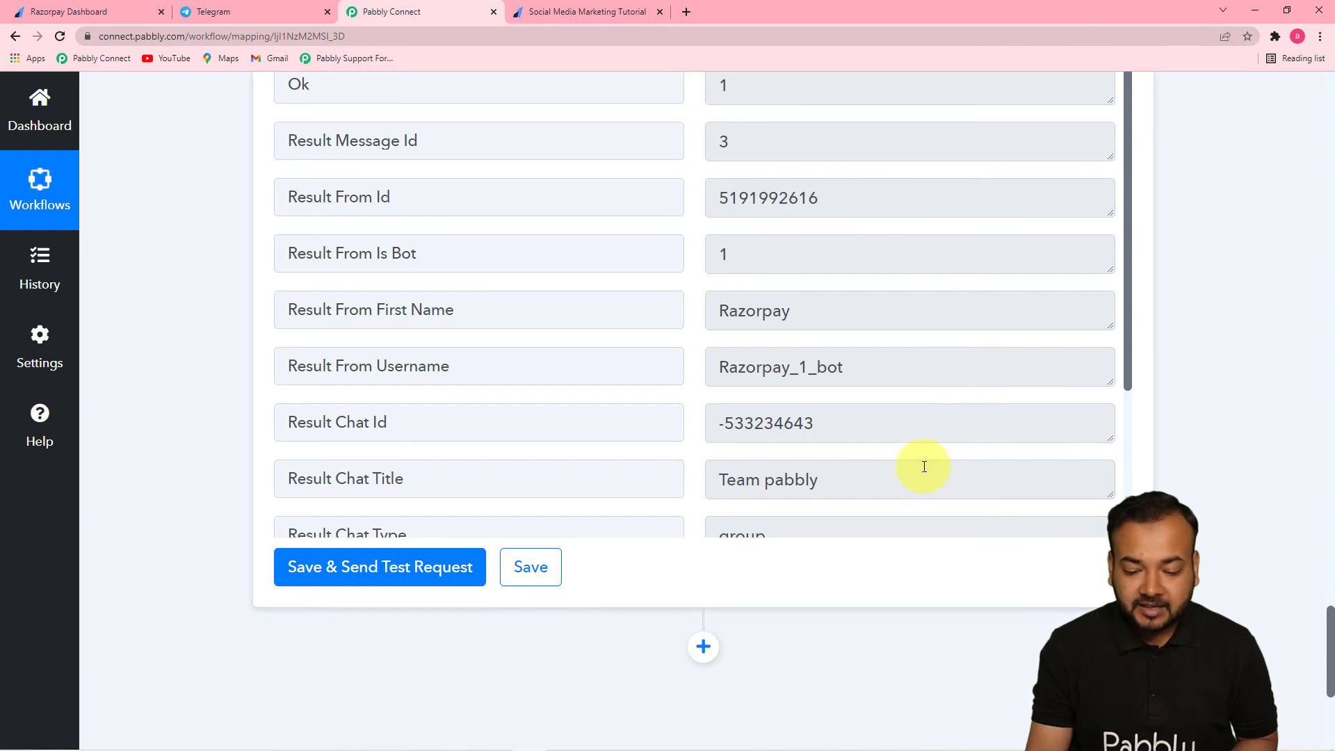
# Review the whole workflow from the Razorpay trigger and its captured response, through the Number Formatter formula, to the Telegram Bot message and response.
pyautogui.moveTo(1327, 630); pyautogui.dragTo(1331, 122)
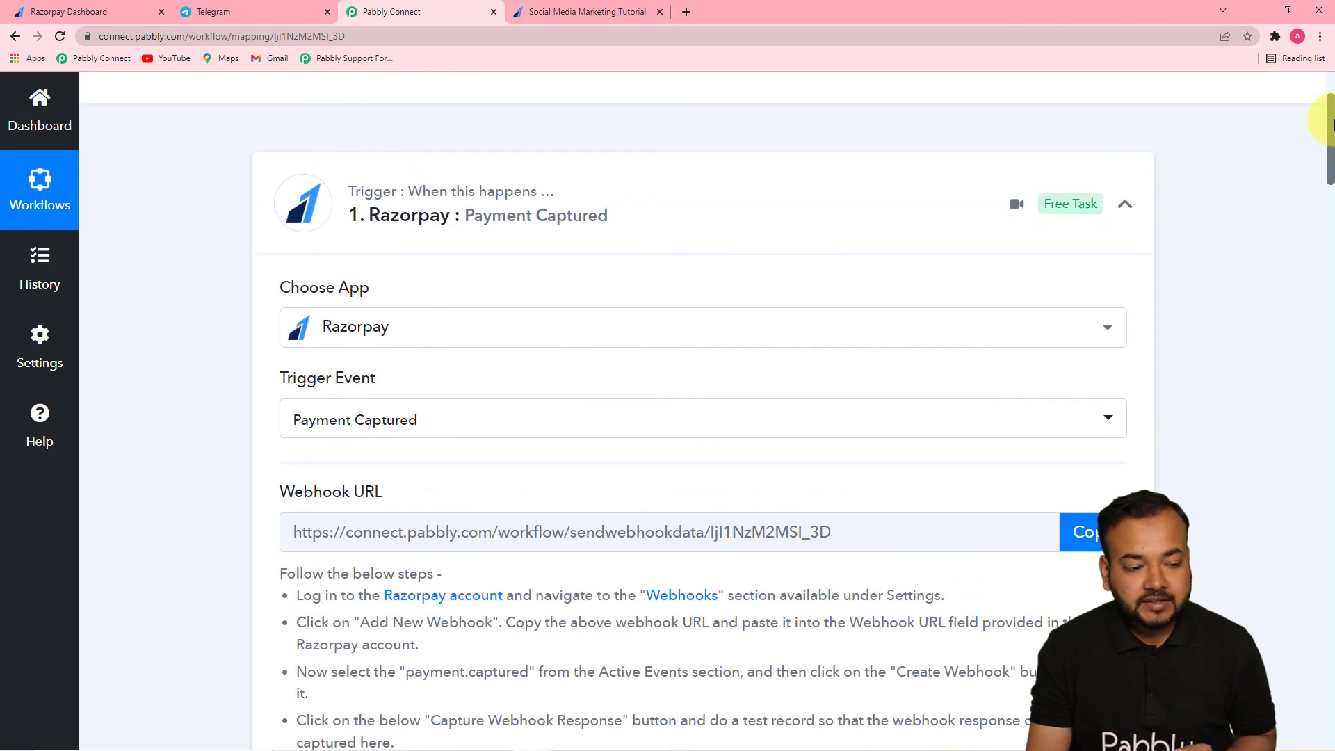
pyautogui.moveTo(374, 193)
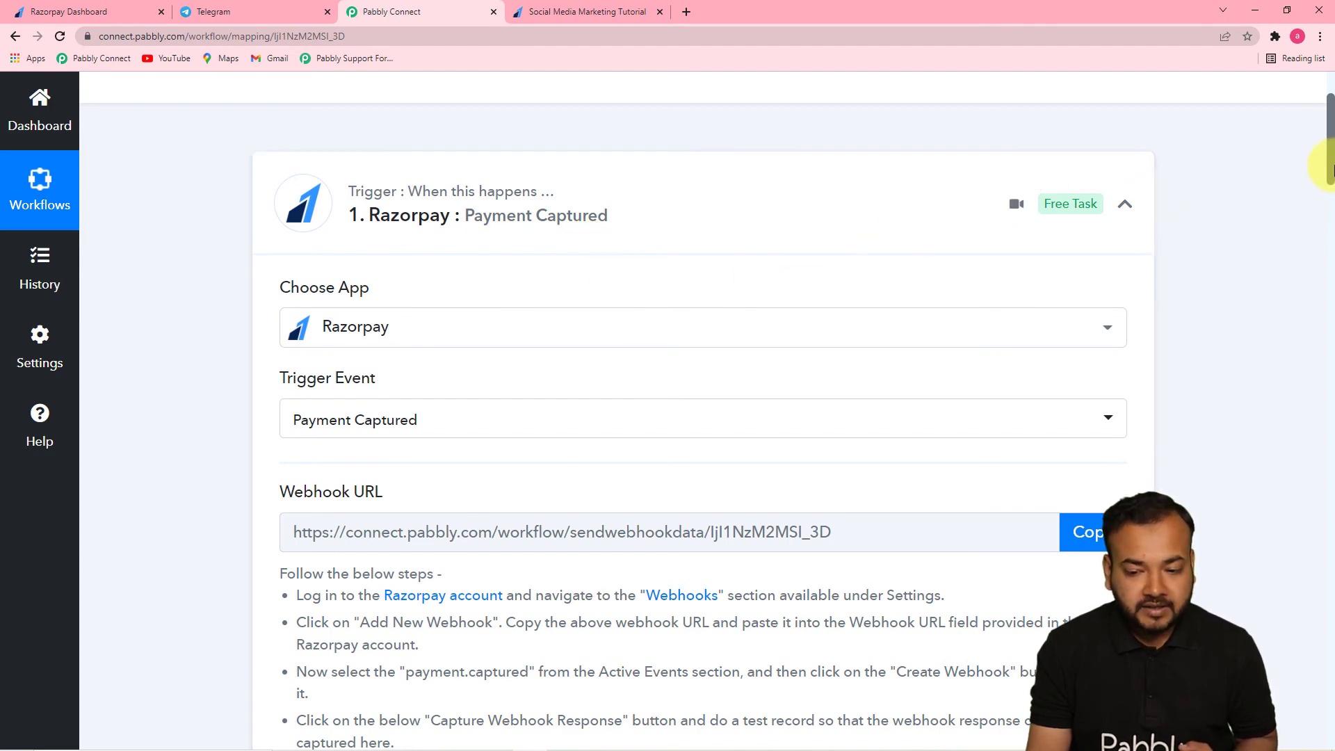
pyautogui.moveTo(1329, 168); pyautogui.dragTo(1329, 254)
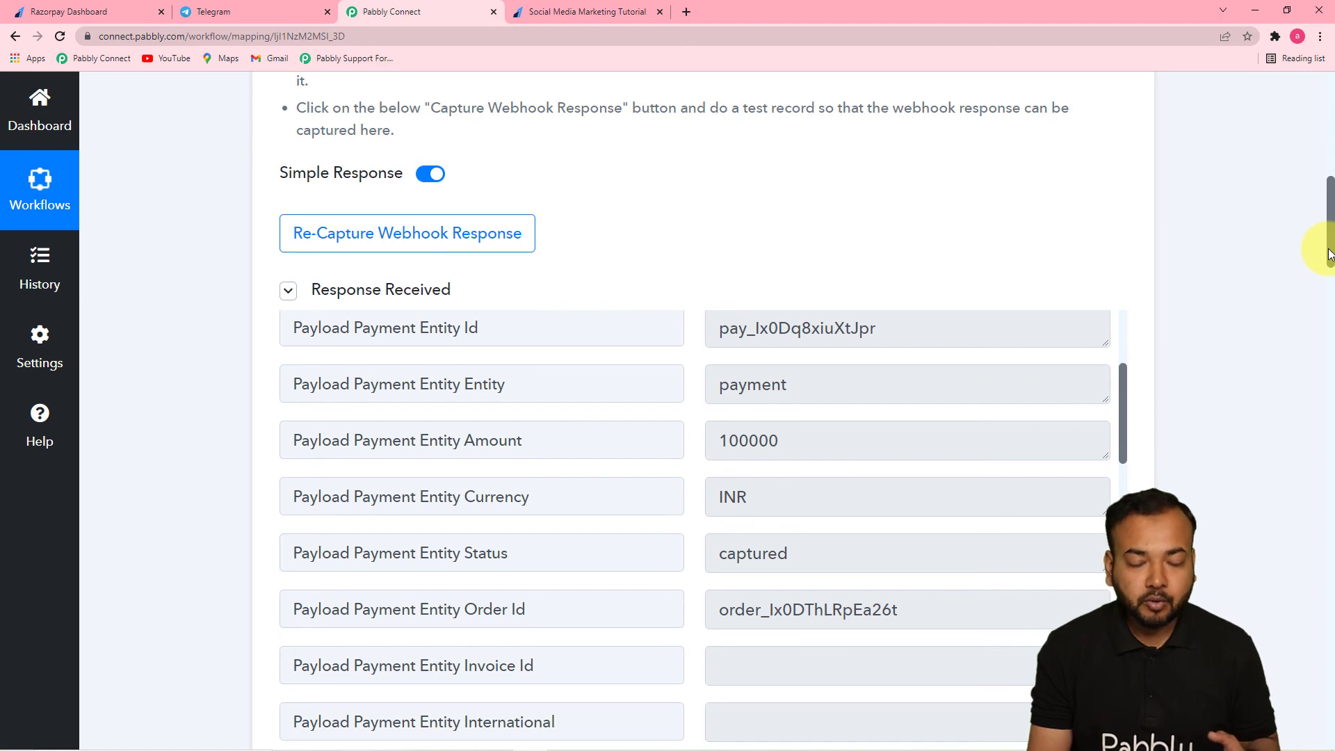
pyautogui.moveTo(1330, 254); pyautogui.dragTo(1329, 390)
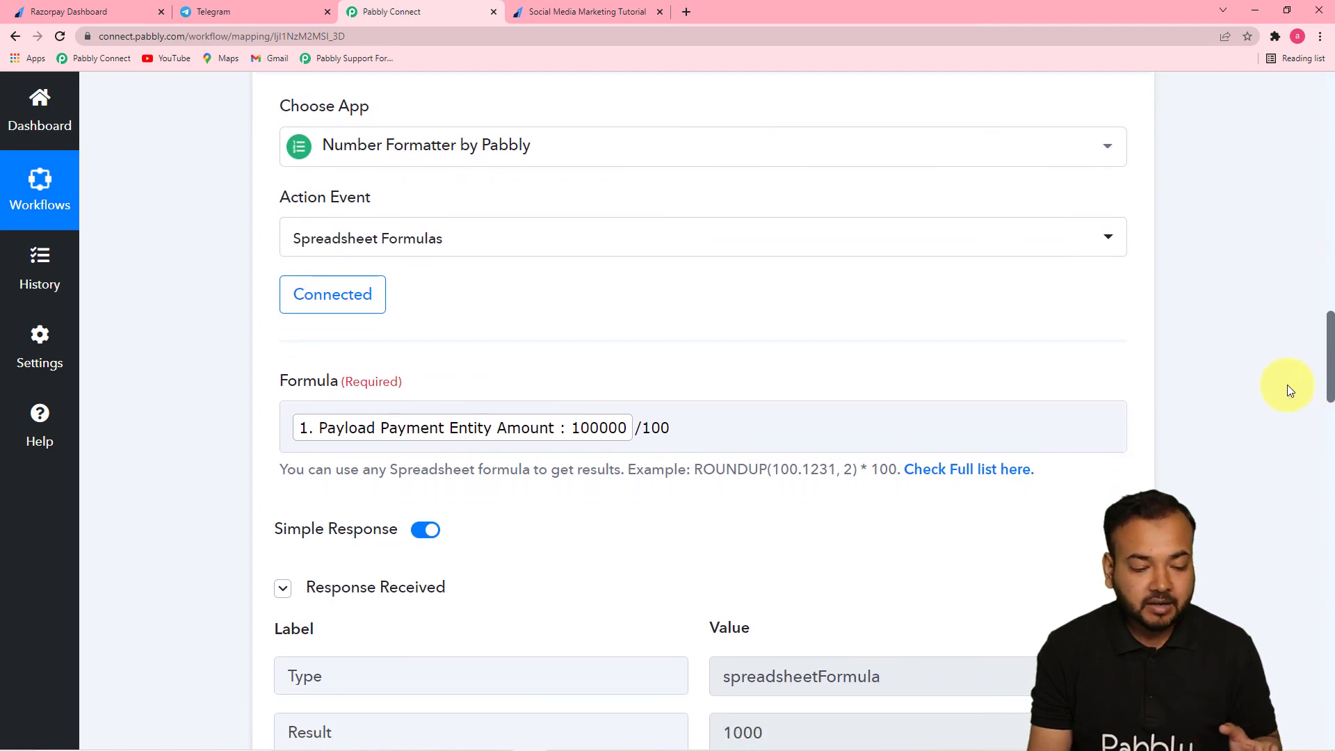
pyautogui.click(905, 421)
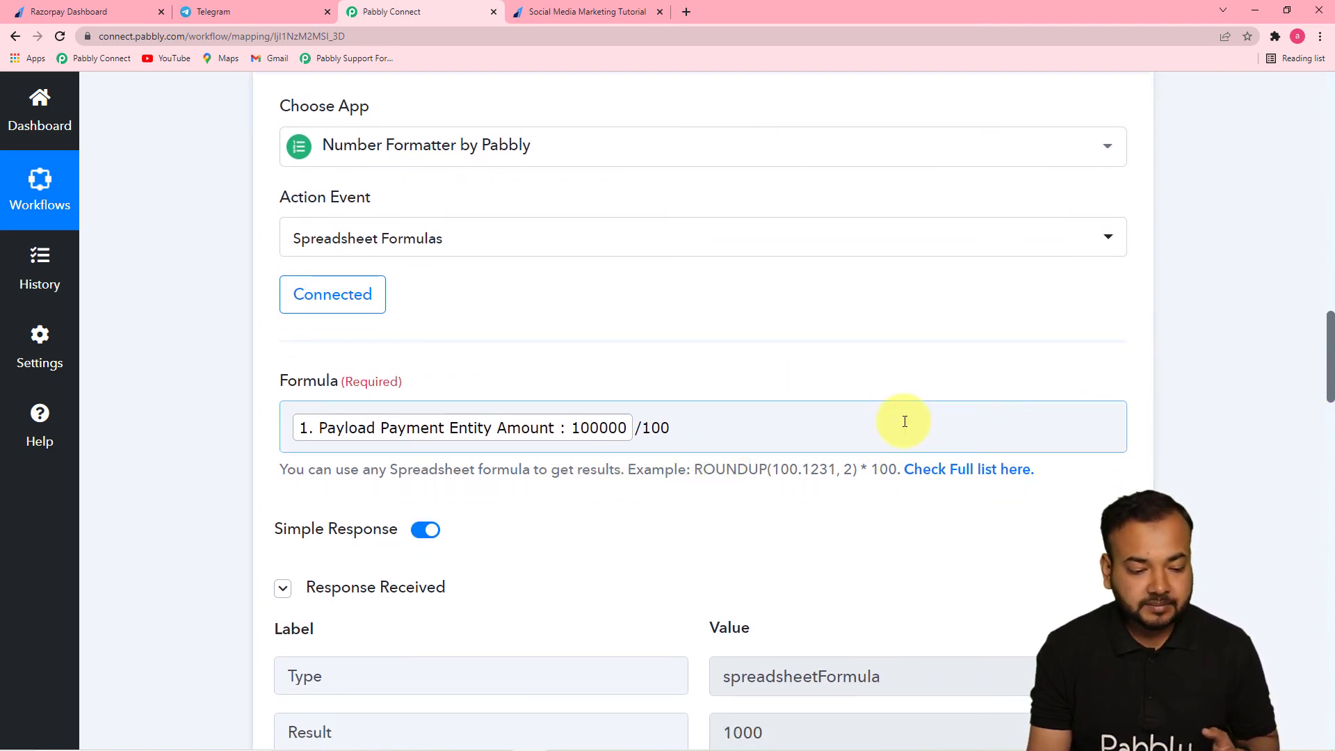
pyautogui.click(1328, 352)
pyautogui.moveTo(1331, 344); pyautogui.dragTo(1327, 441)
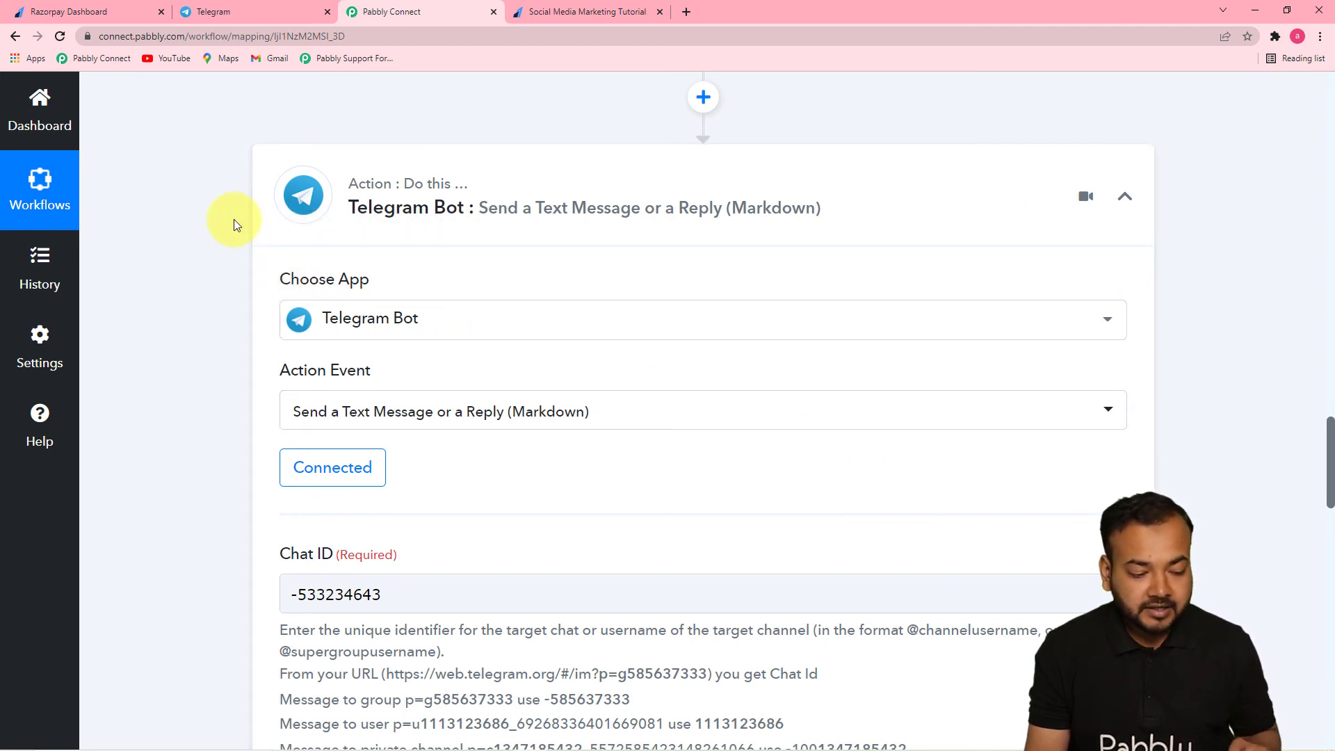
pyautogui.scroll(-2, 234, 224)
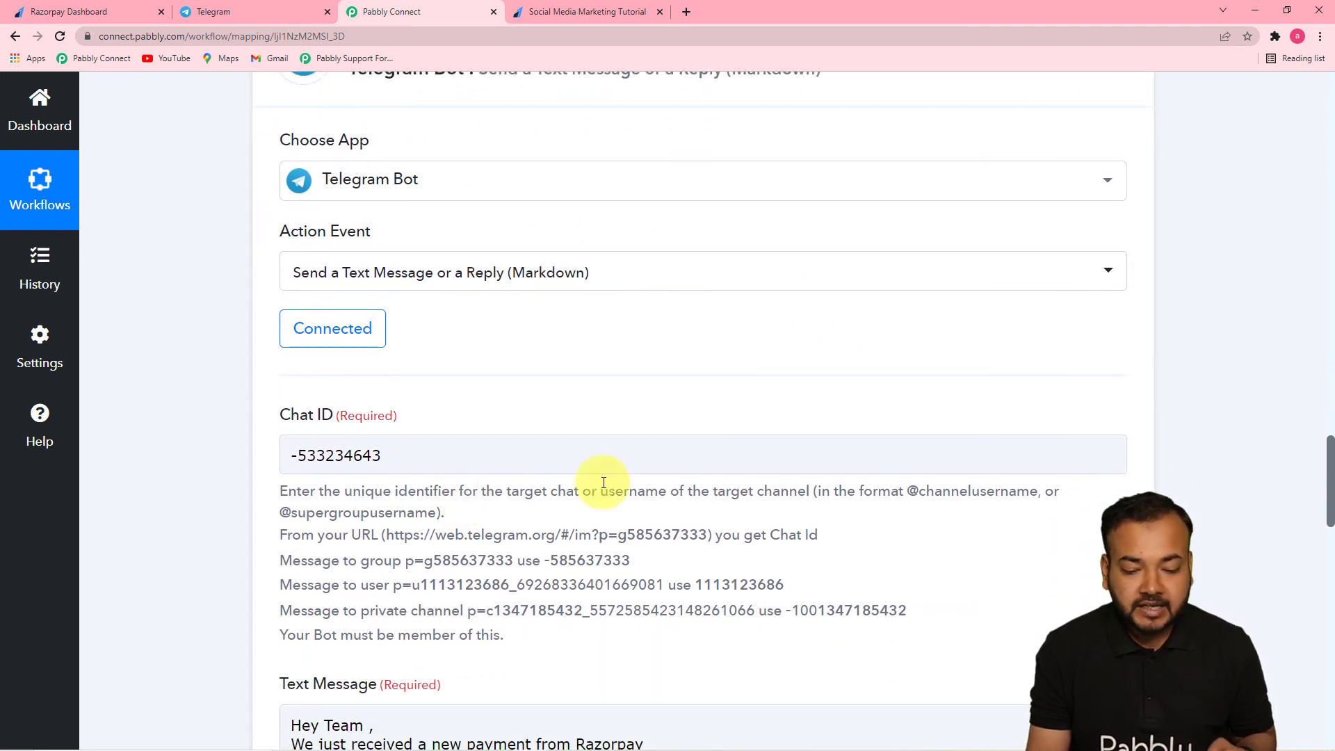
pyautogui.moveTo(1330, 452); pyautogui.dragTo(1330, 543)
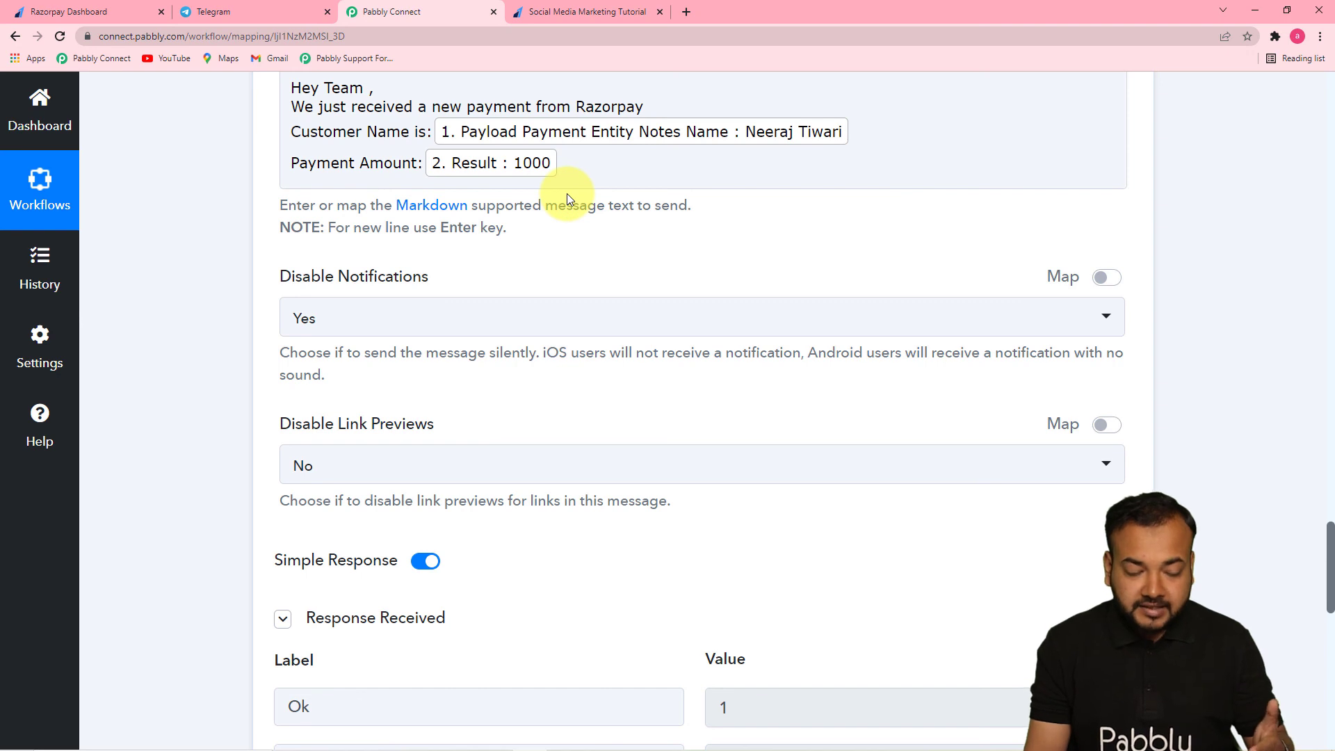
pyautogui.click(575, 134)
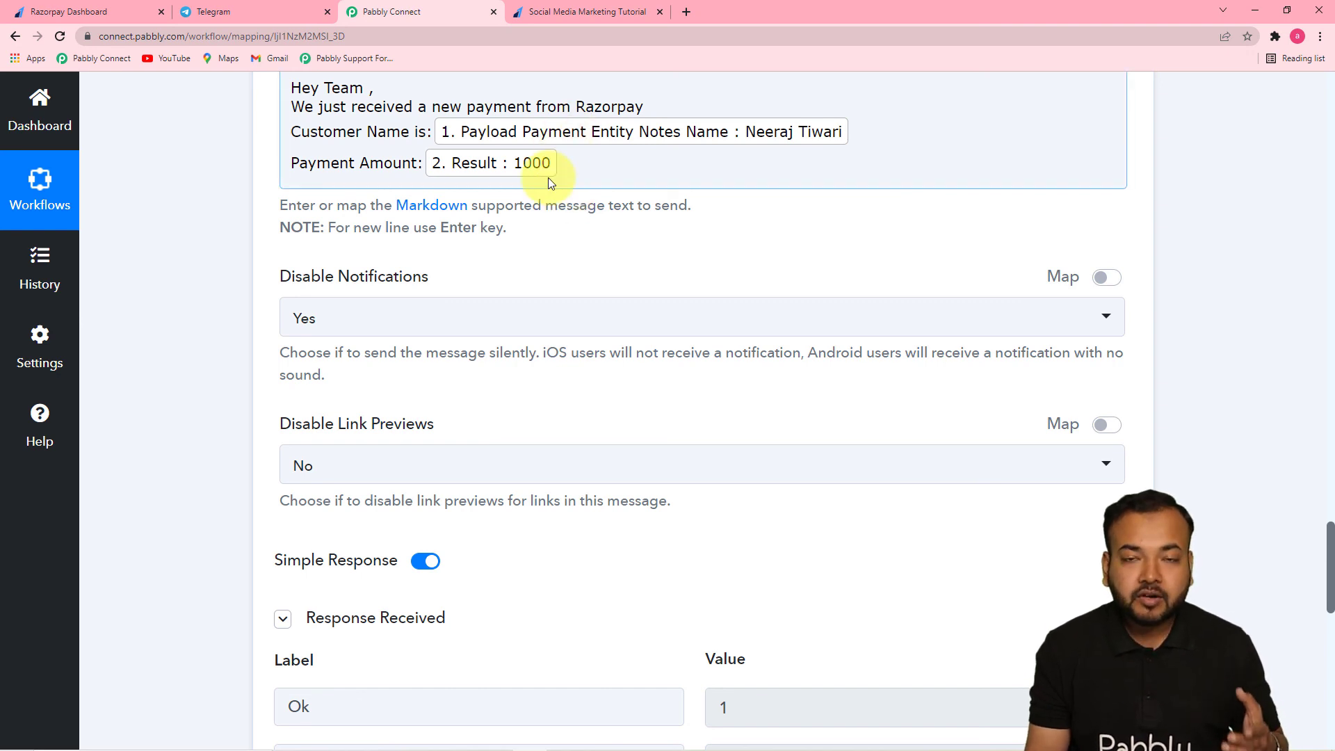
pyautogui.click(564, 250)
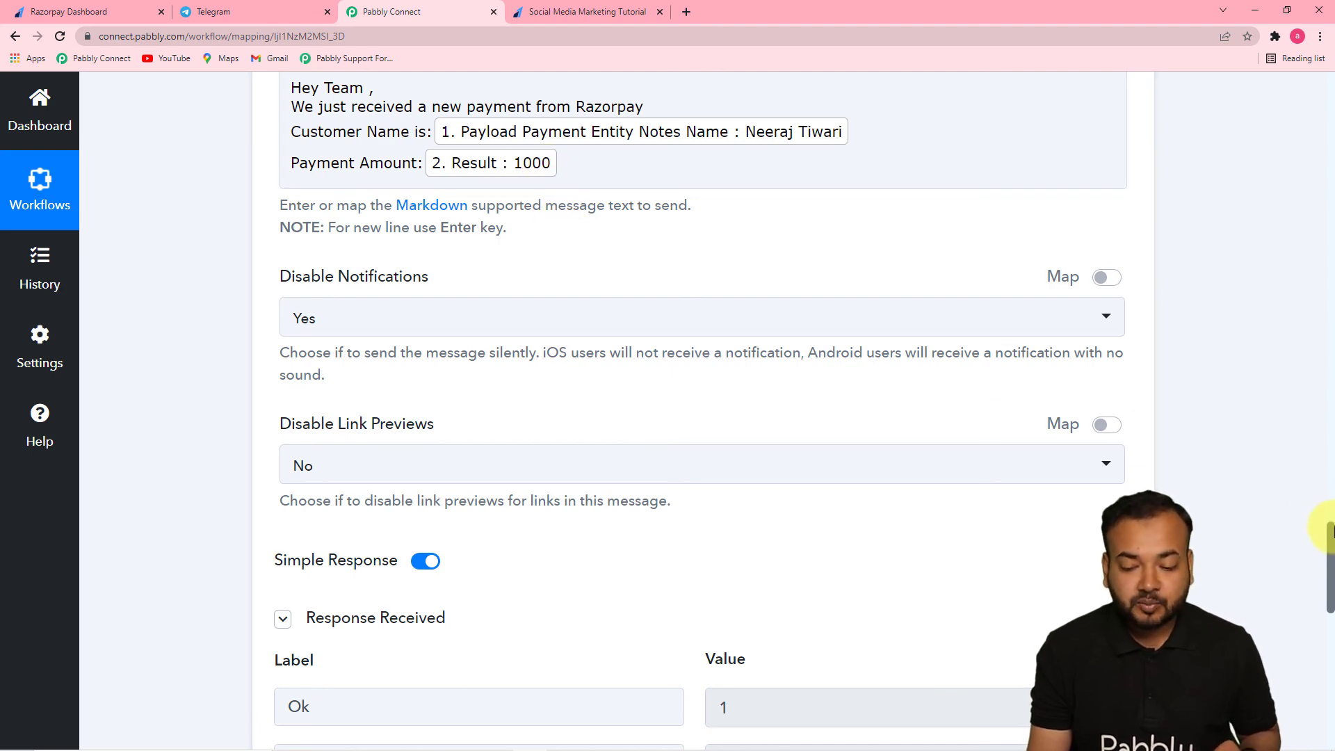
pyautogui.moveTo(1329, 535); pyautogui.dragTo(1330, 600)
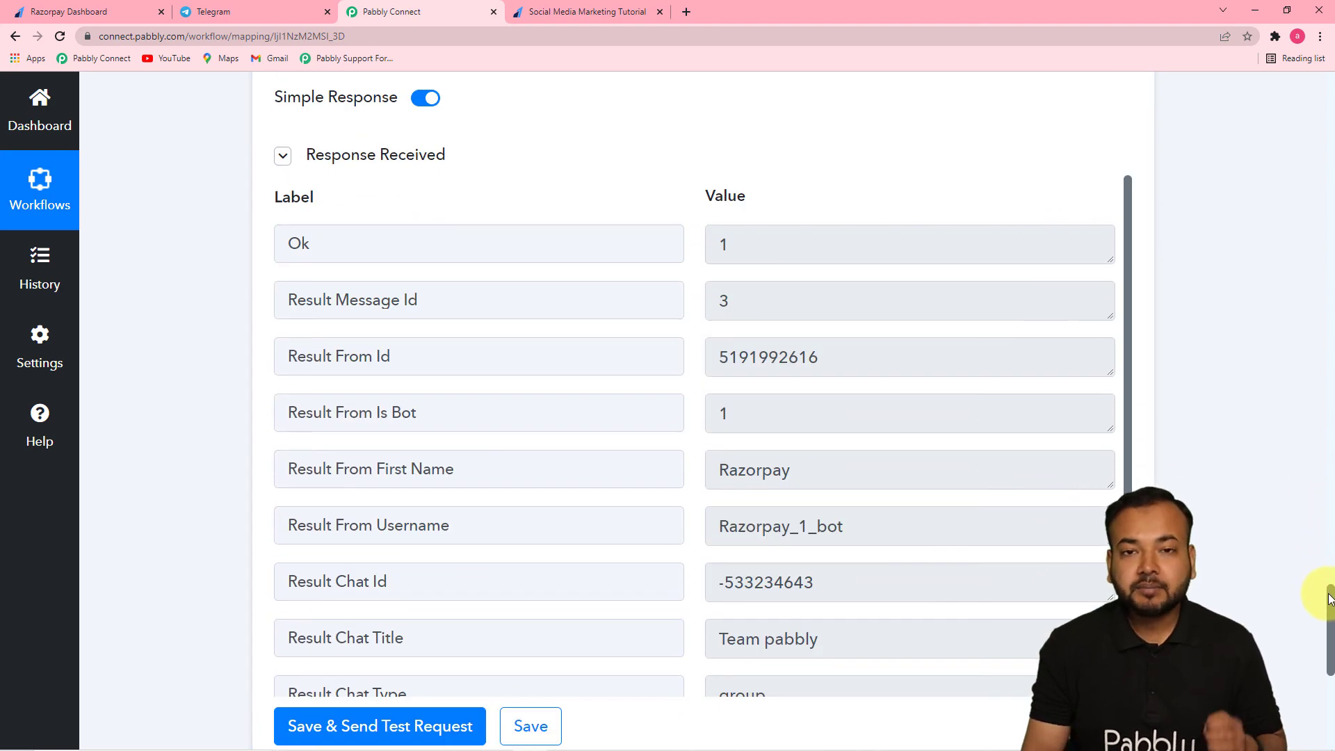